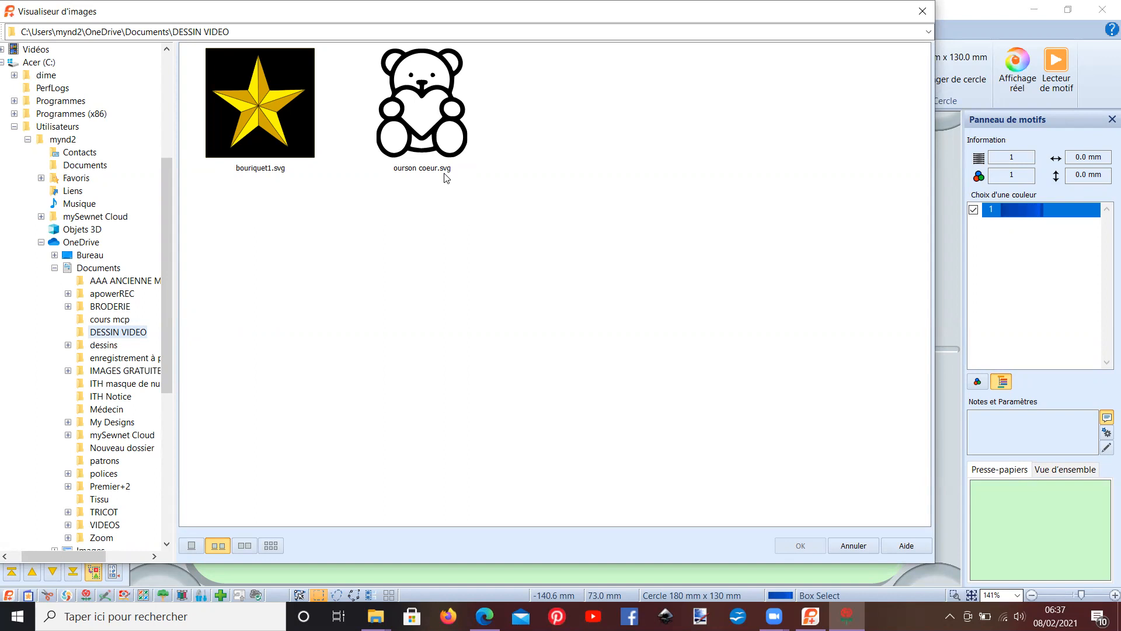
# Load ourson coeur.svg as the wizard's source picture and accept it without rotating or cropping.
pyautogui.click(445, 170)
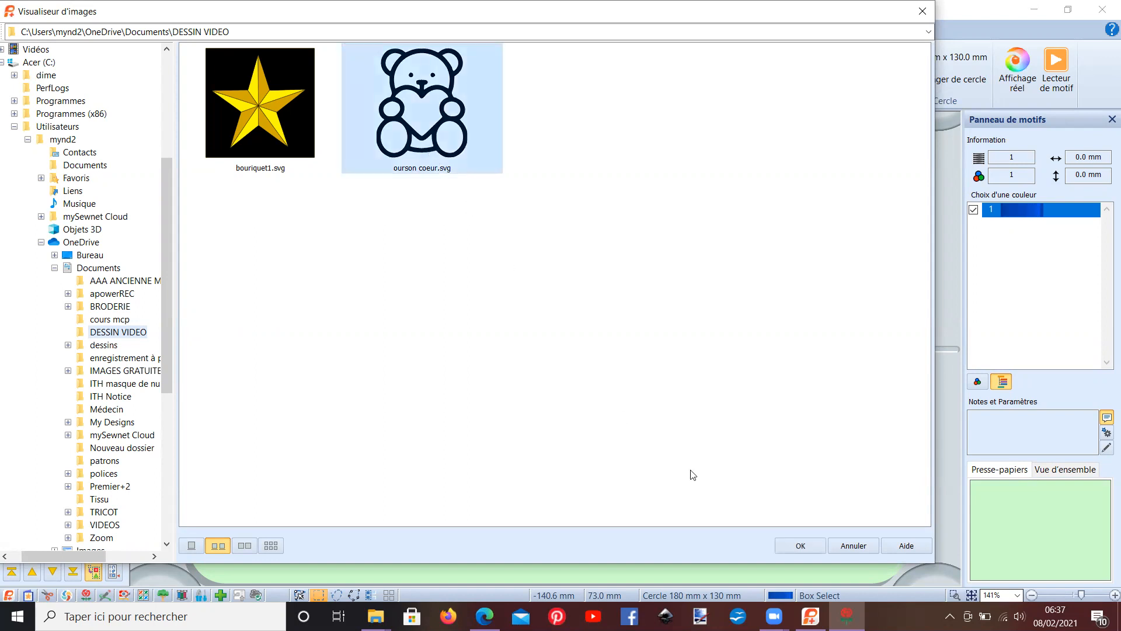
pyautogui.click(801, 546)
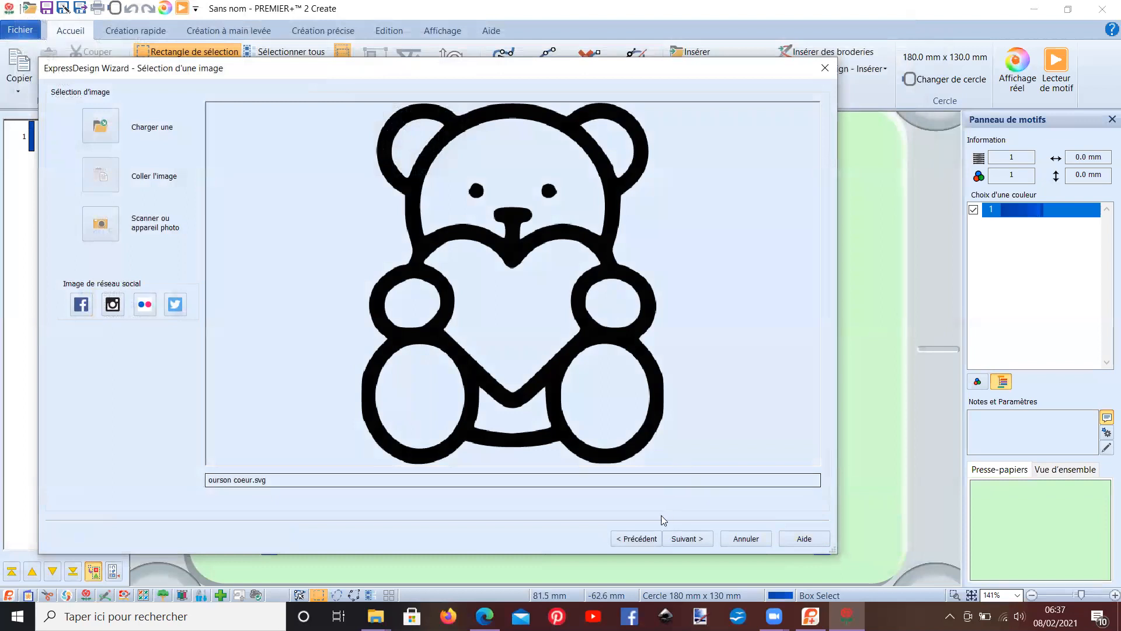
pyautogui.click(686, 540)
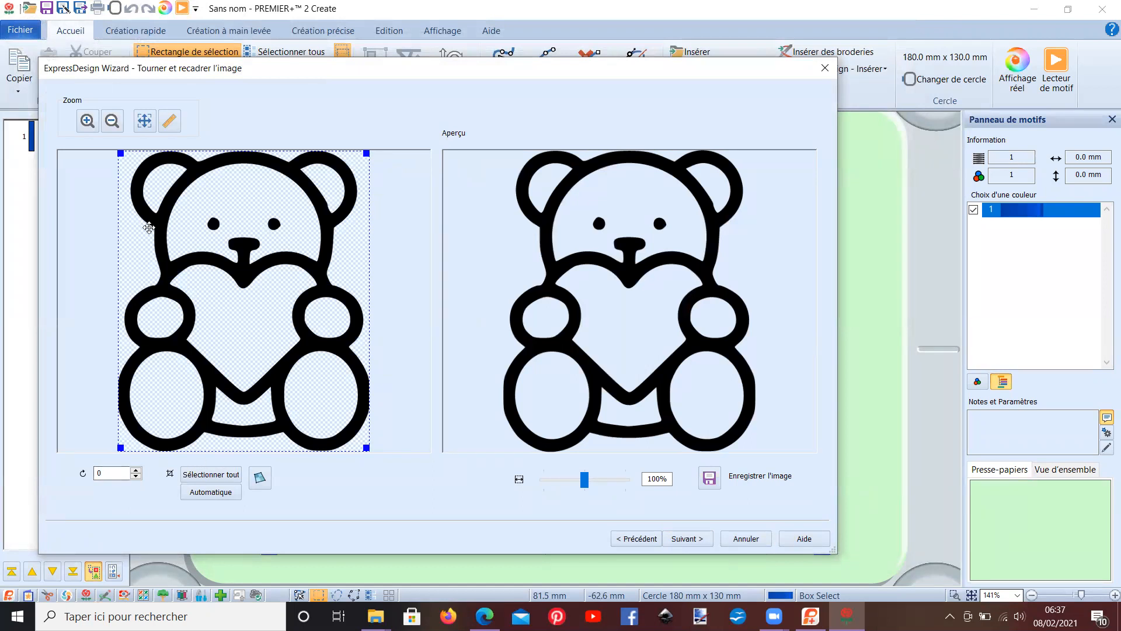
pyautogui.click(681, 541)
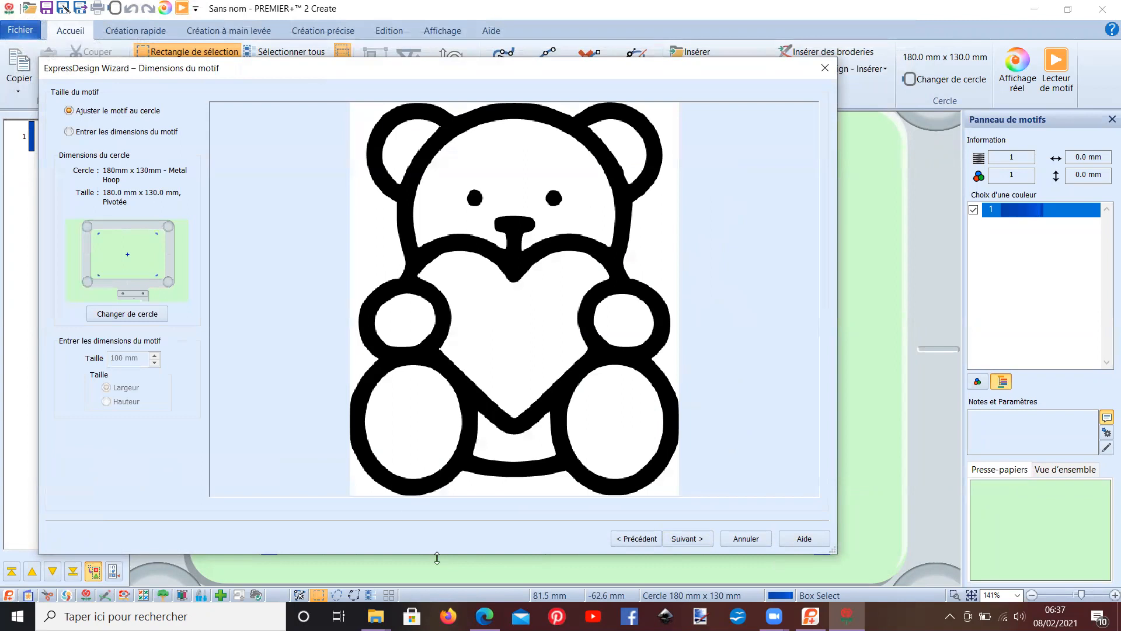
# Change the hoop to 100mm x 100mm - creative Petite Metal Hoop from My Hoops, with natural (Naturelle) orientation.
pyautogui.click(125, 315)
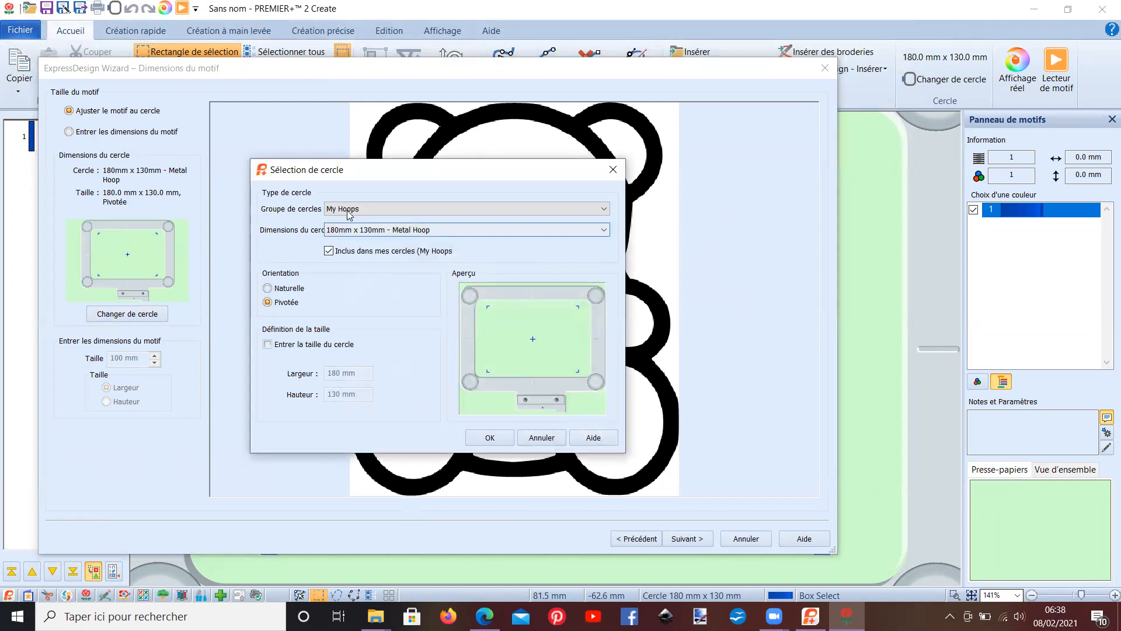
pyautogui.click(360, 210)
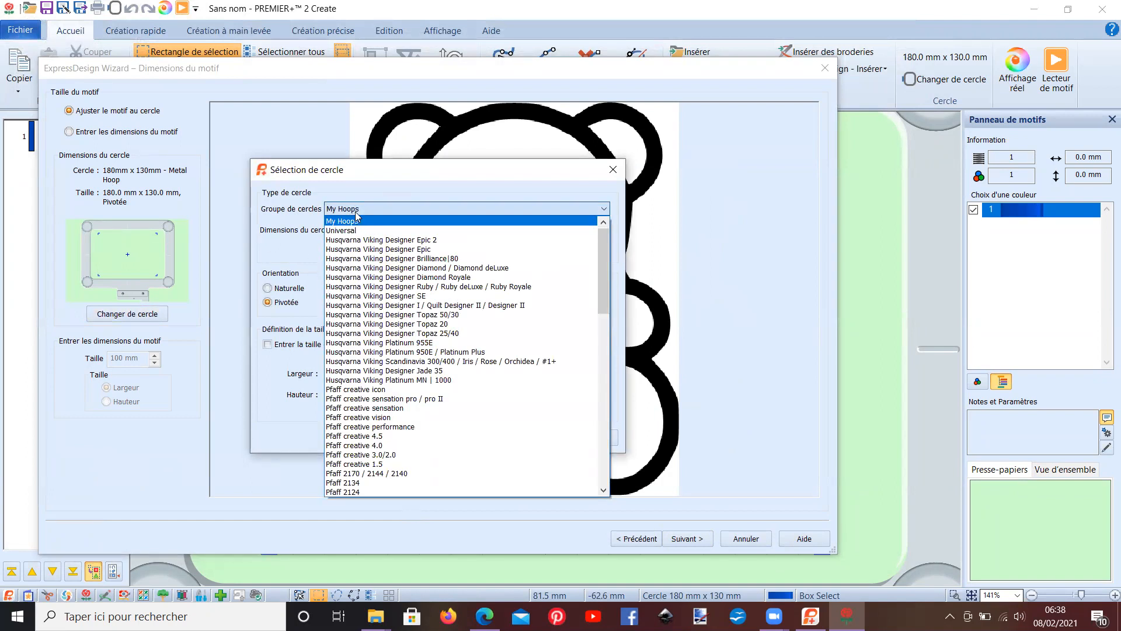
pyautogui.click(359, 210)
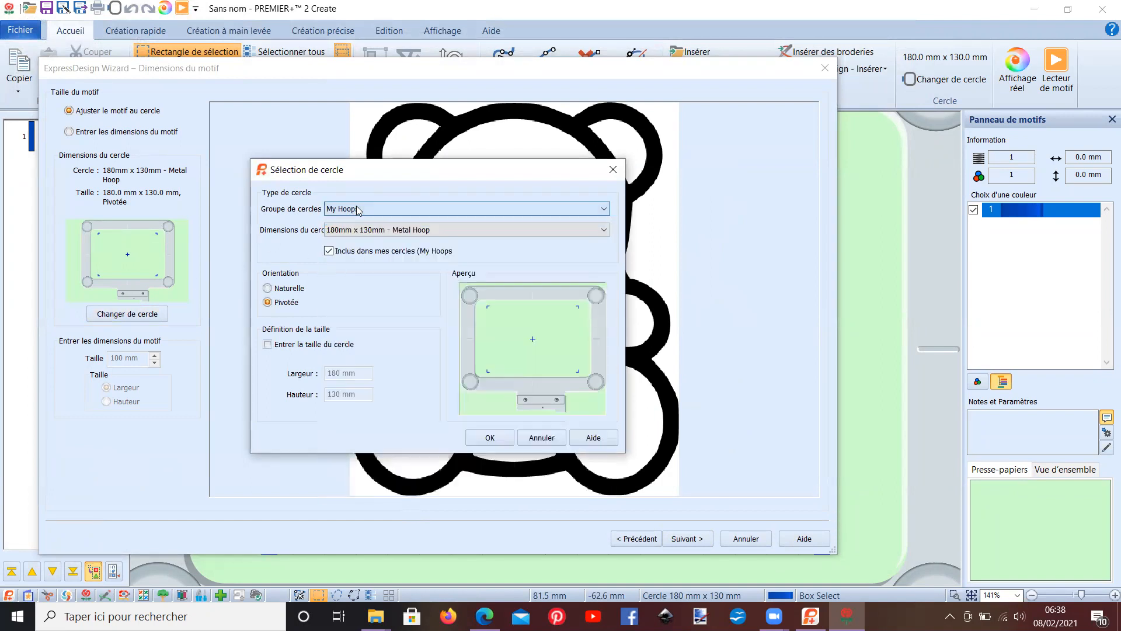
pyautogui.click(360, 233)
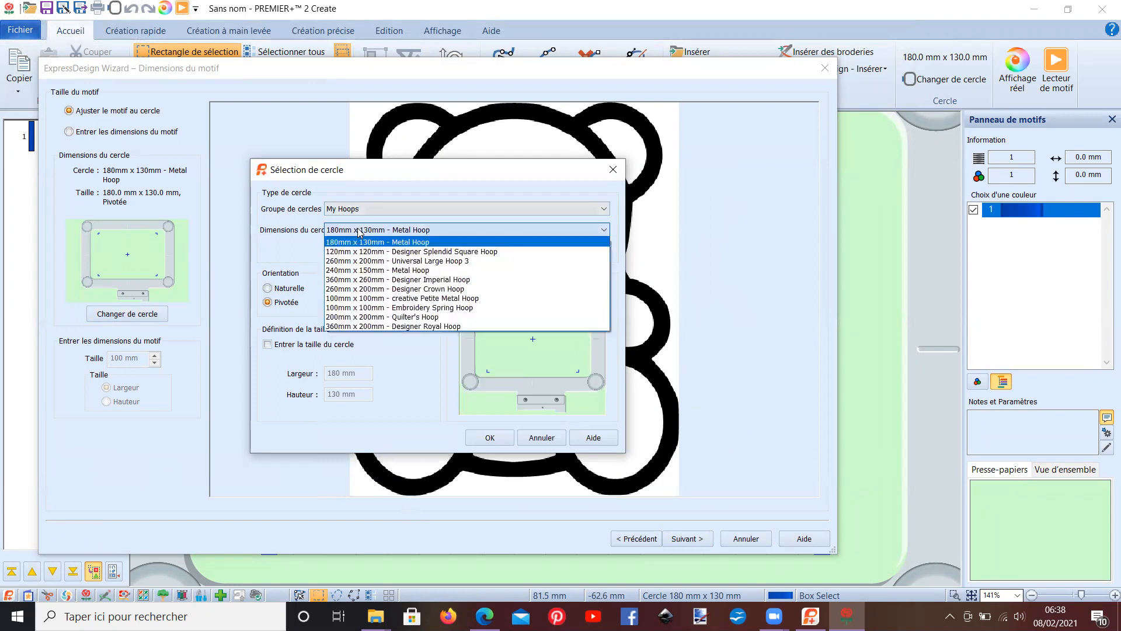
pyautogui.click(365, 299)
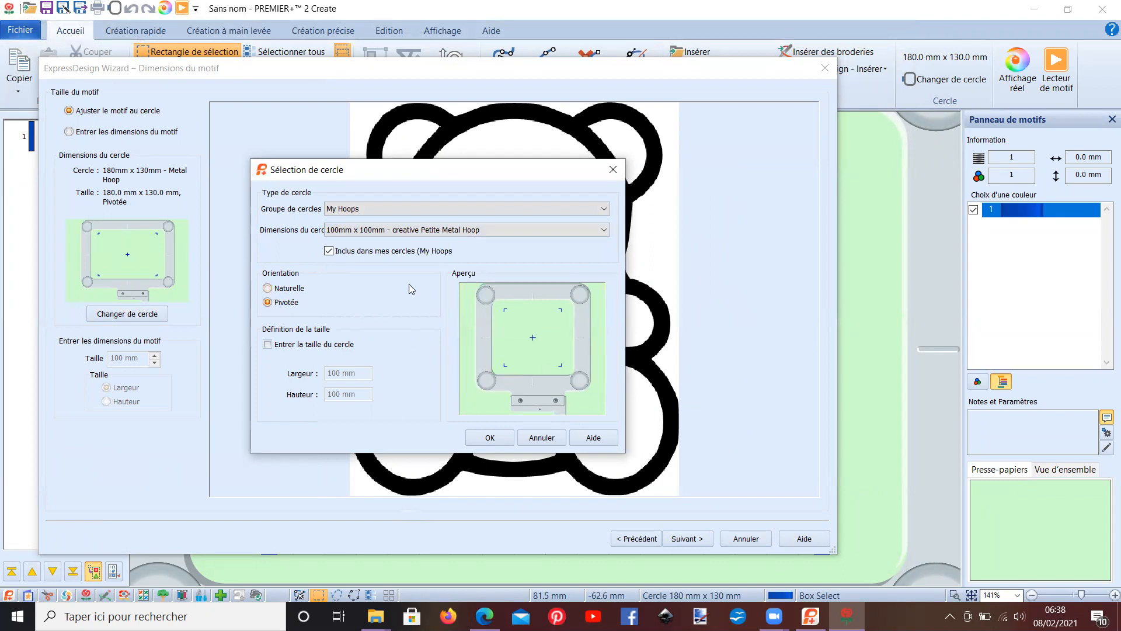
pyautogui.click(267, 288)
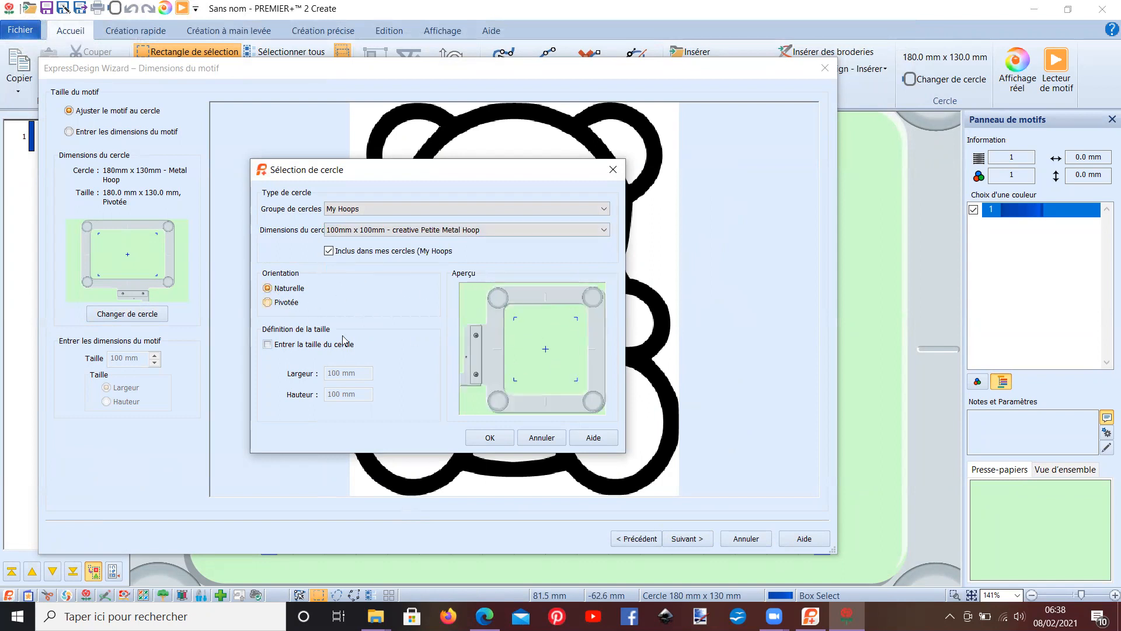
pyautogui.click(501, 440)
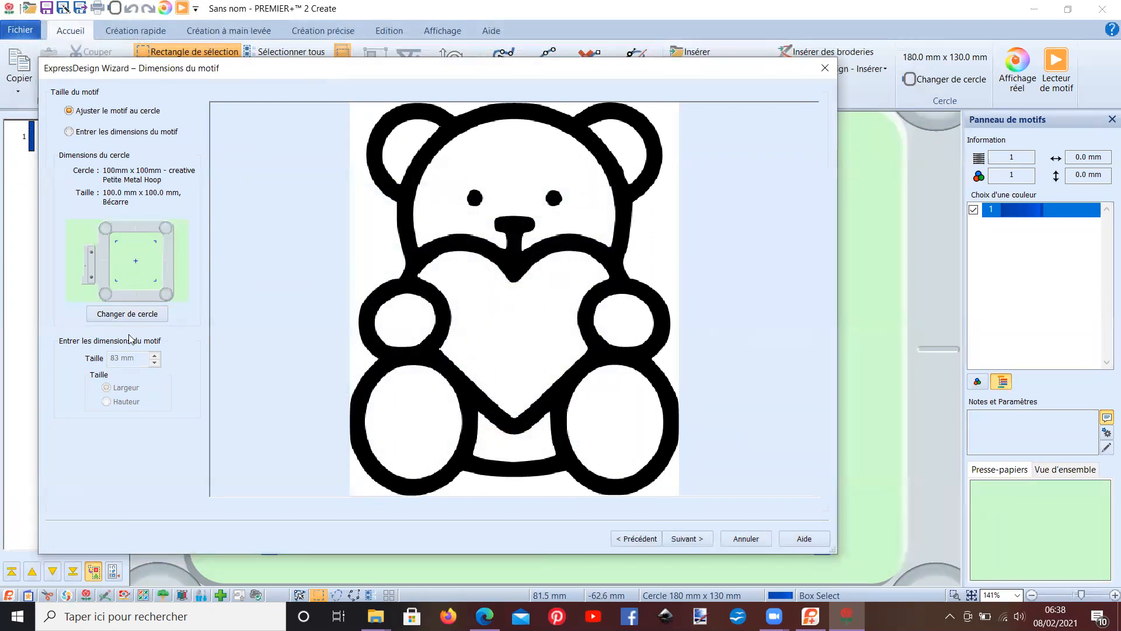
# Choose to enter the motif's dimensions manually, reduce the size based on the width, and continue to colour reduction.
pyautogui.click(69, 132)
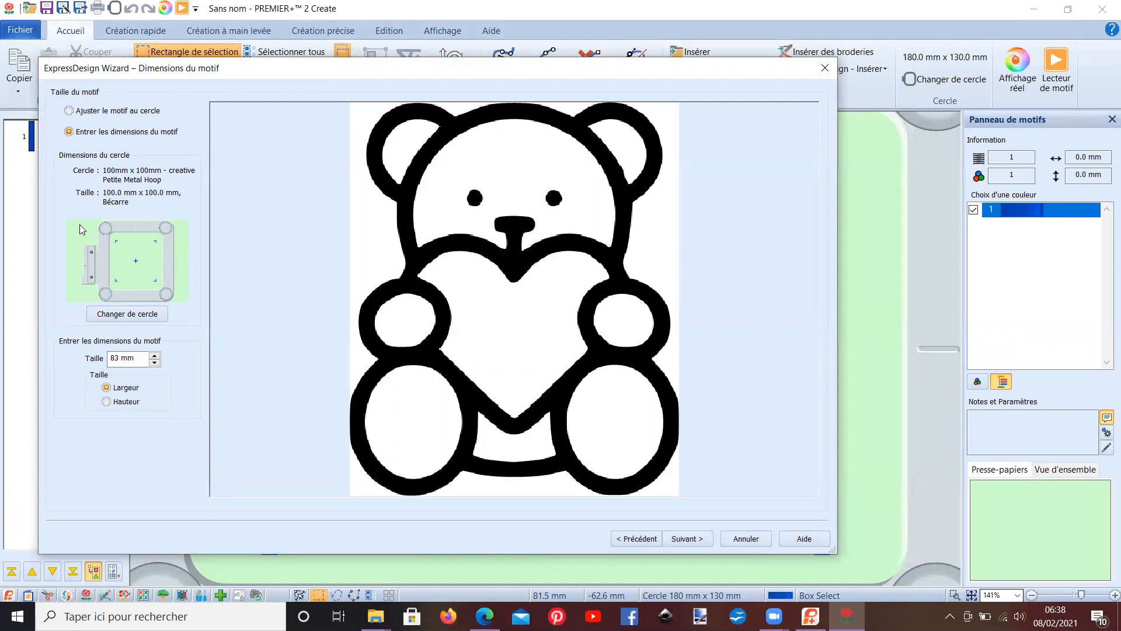
pyautogui.click(155, 364)
pyautogui.click(106, 401)
pyautogui.click(106, 389)
pyautogui.click(687, 537)
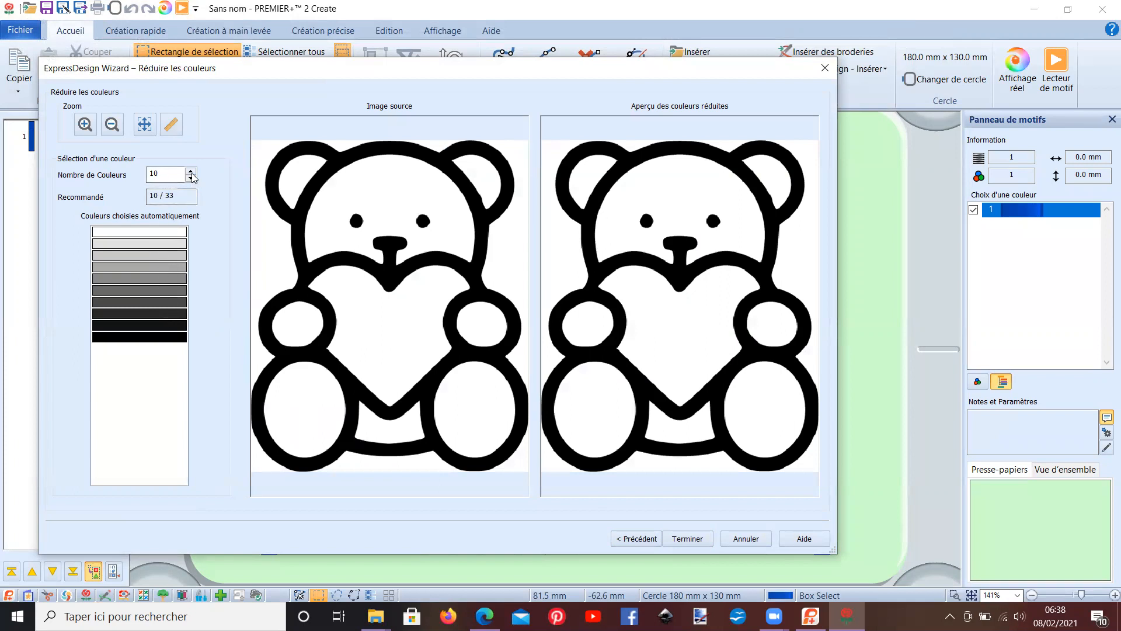
# Reduce the picture to 2 colours and finish the wizard.
pyautogui.moveTo(161, 176); pyautogui.dragTo(149, 177)
pyautogui.write('é')
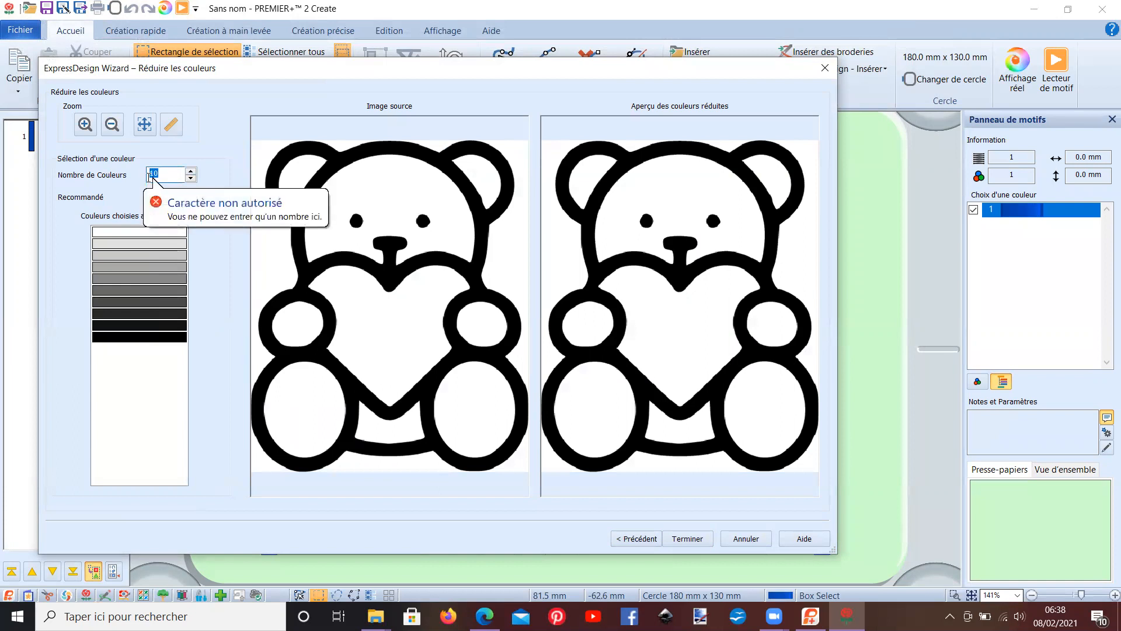
pyautogui.write('2')
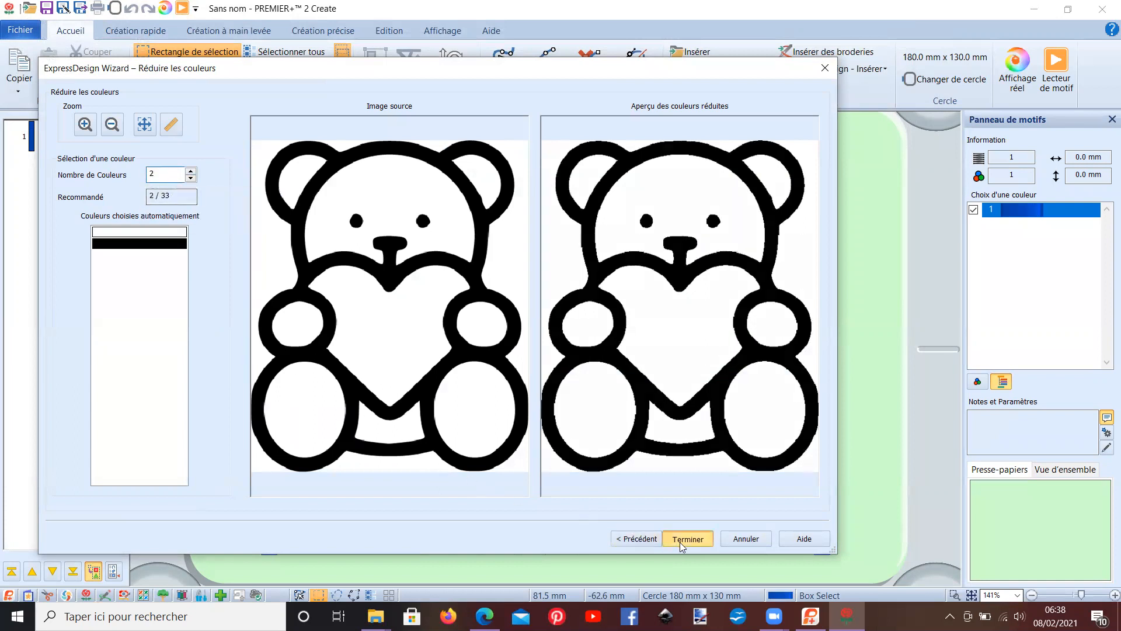
pyautogui.click(680, 542)
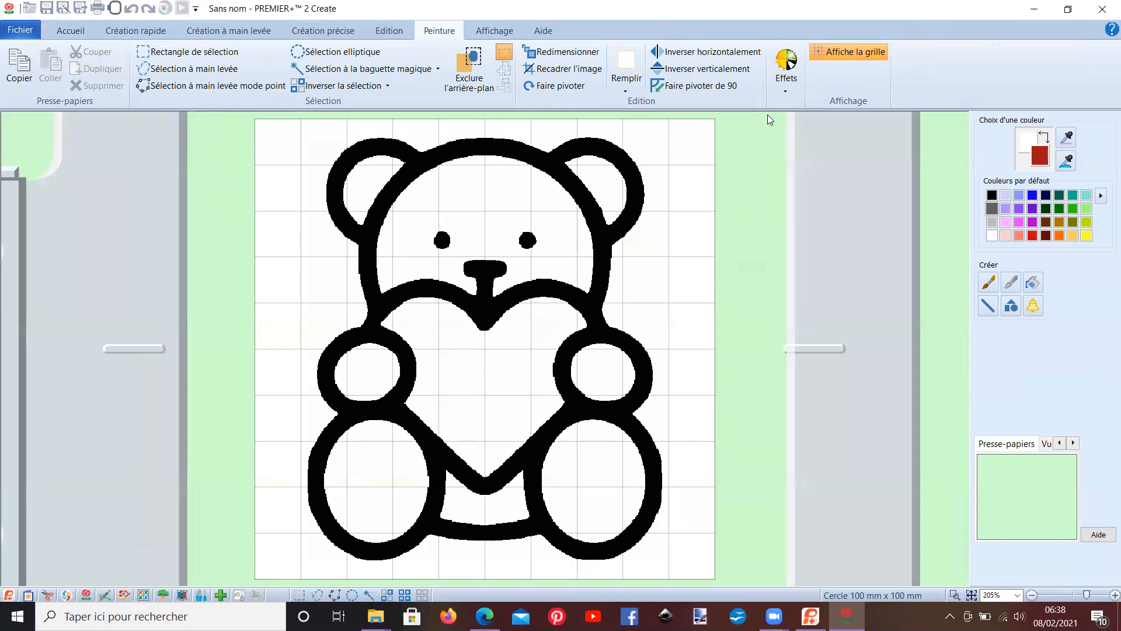
# Apply the Flou/Netteté effect at 0.0 and the Monochrome effect with a threshold of 127 to the bear picture.
pyautogui.click(787, 90)
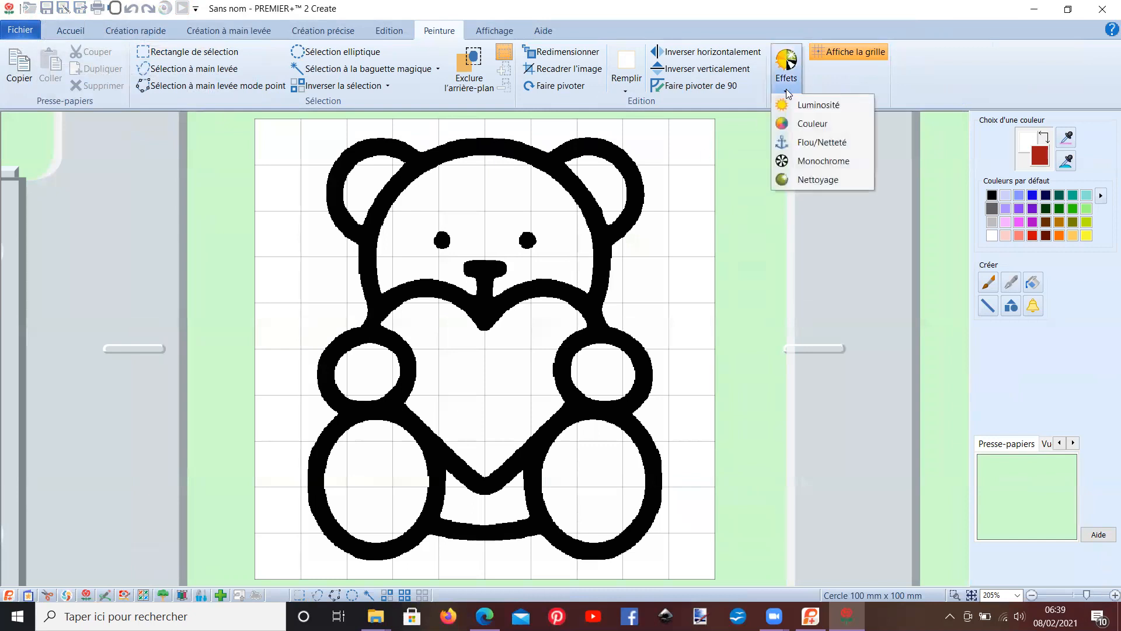
pyautogui.click(800, 144)
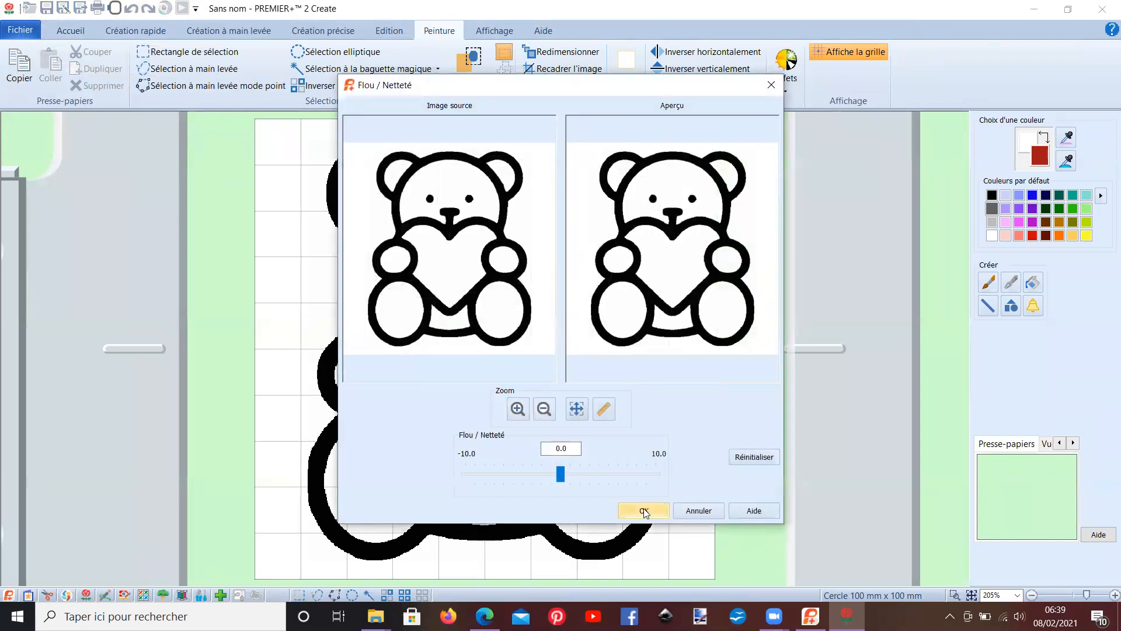
pyautogui.click(644, 510)
pyautogui.click(792, 89)
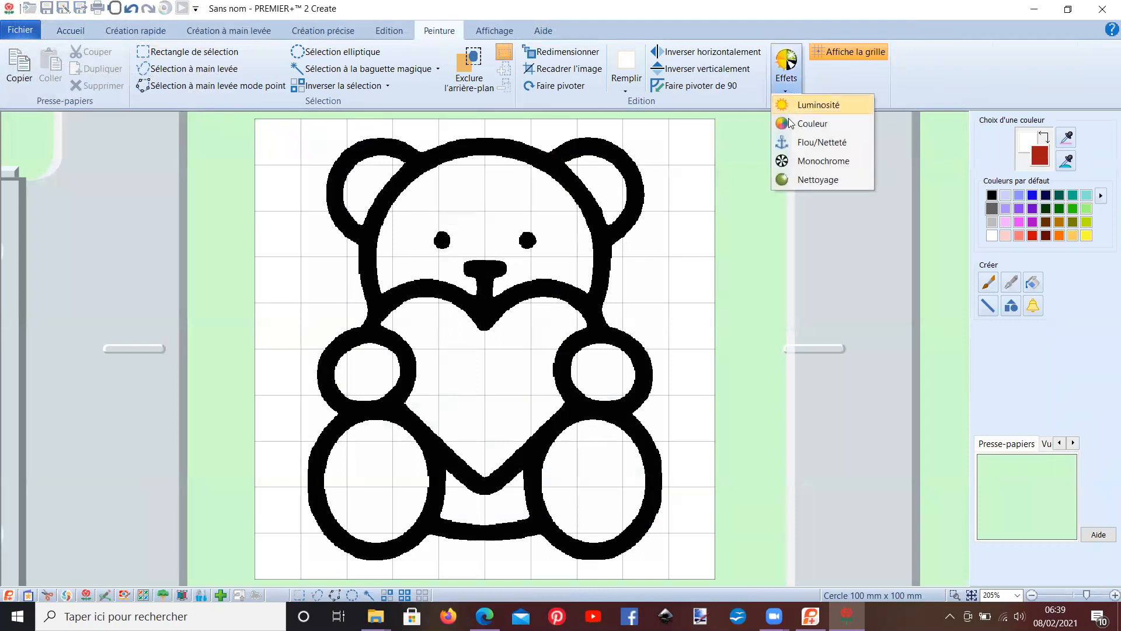
pyautogui.click(790, 163)
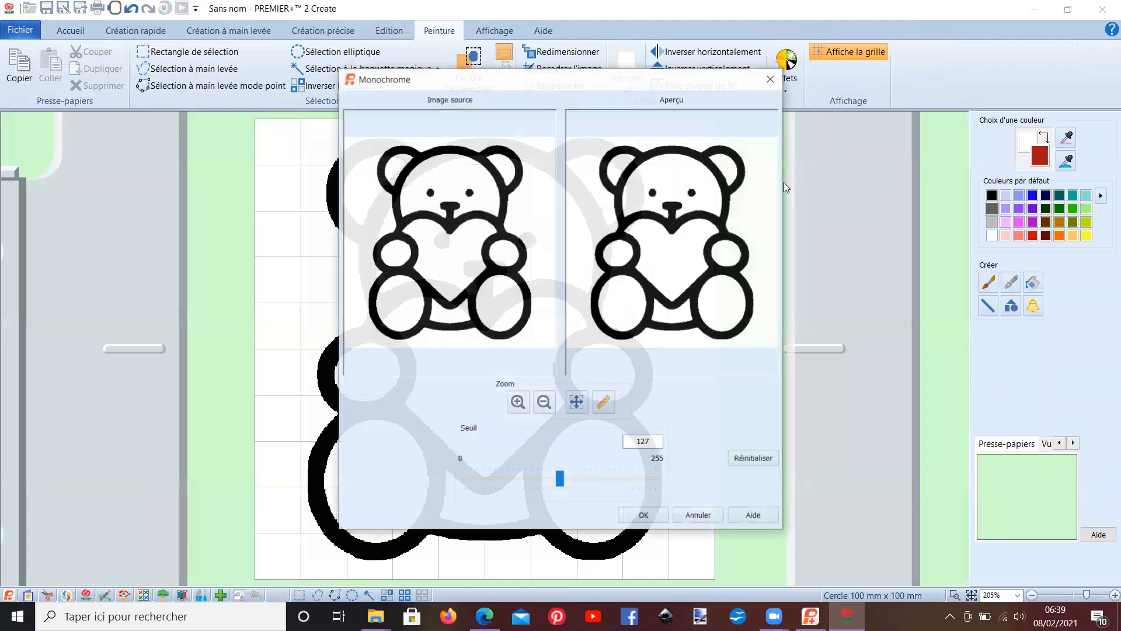
pyautogui.click(644, 516)
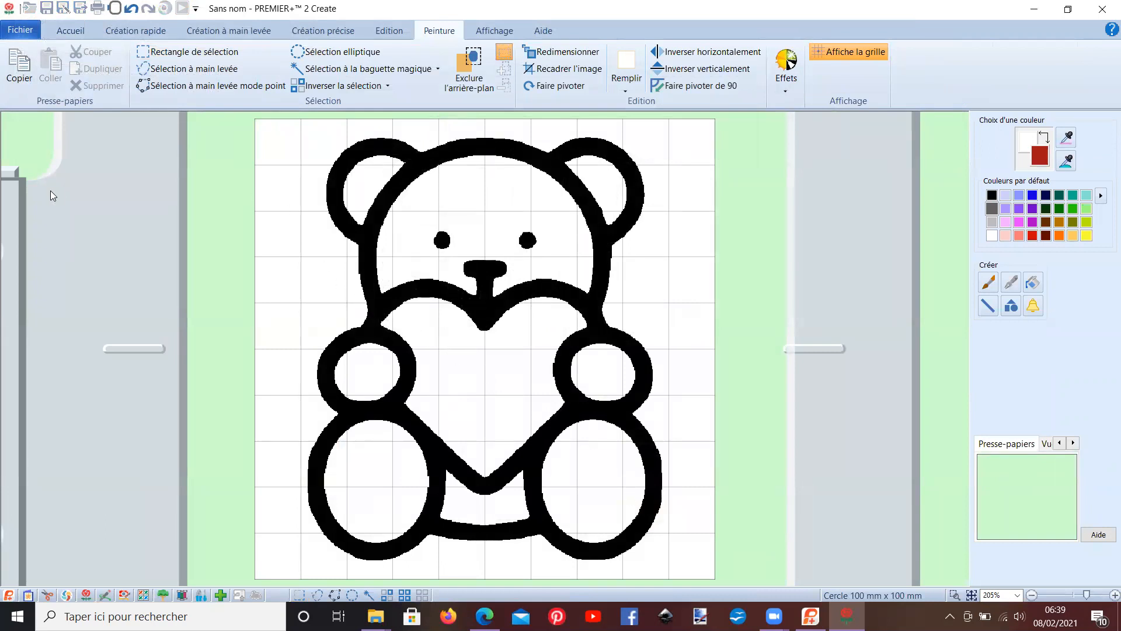
pyautogui.click(20, 30)
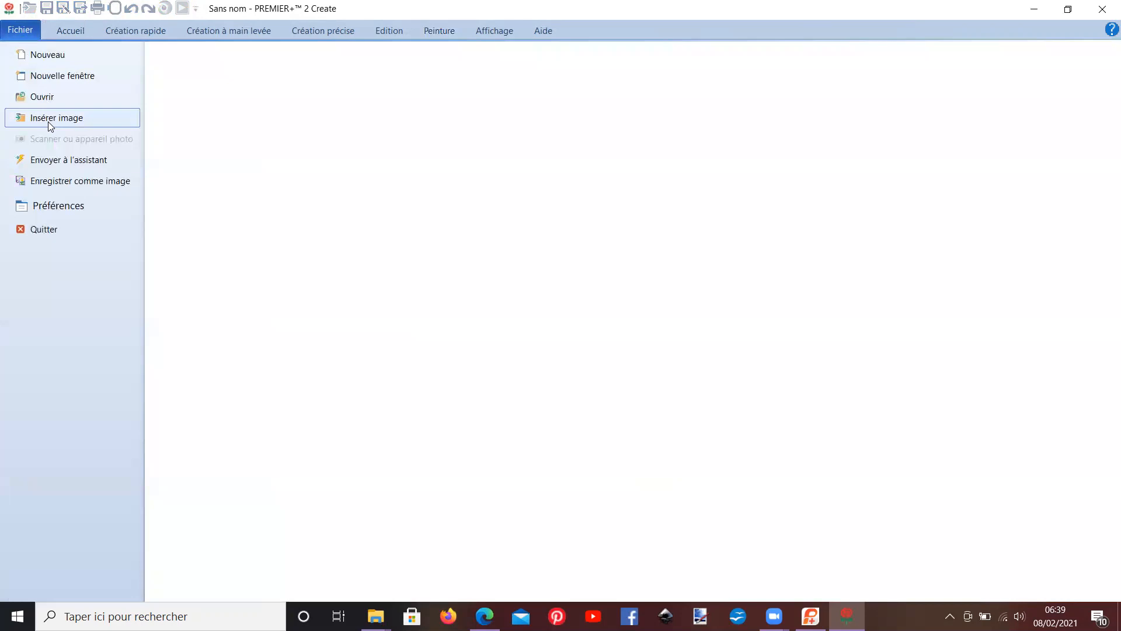
pyautogui.click(72, 31)
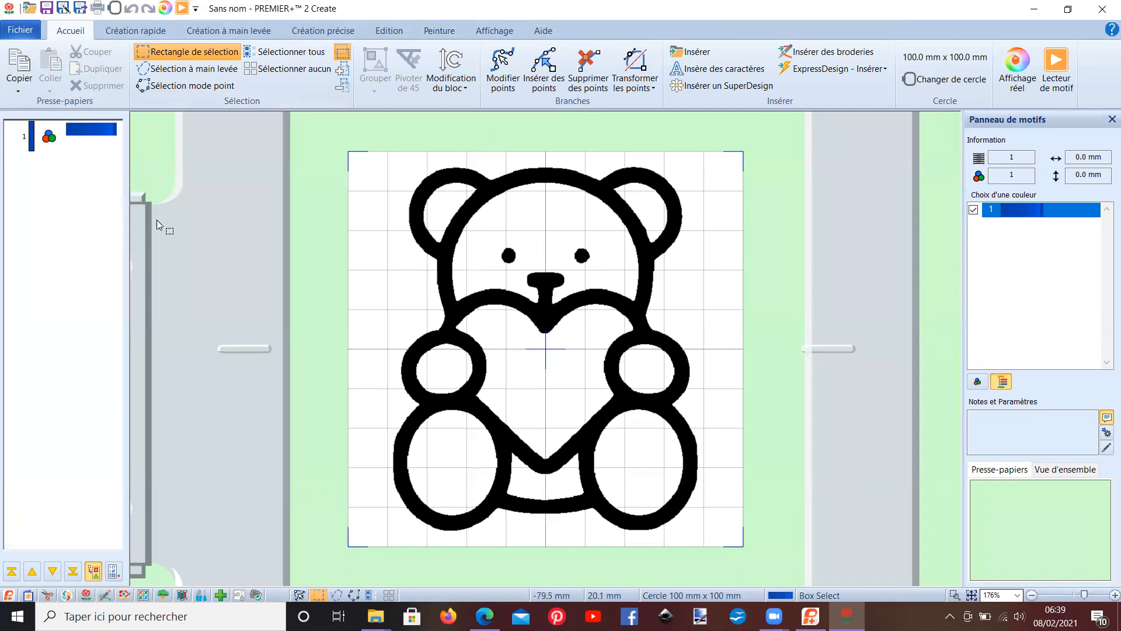
pyautogui.click(27, 32)
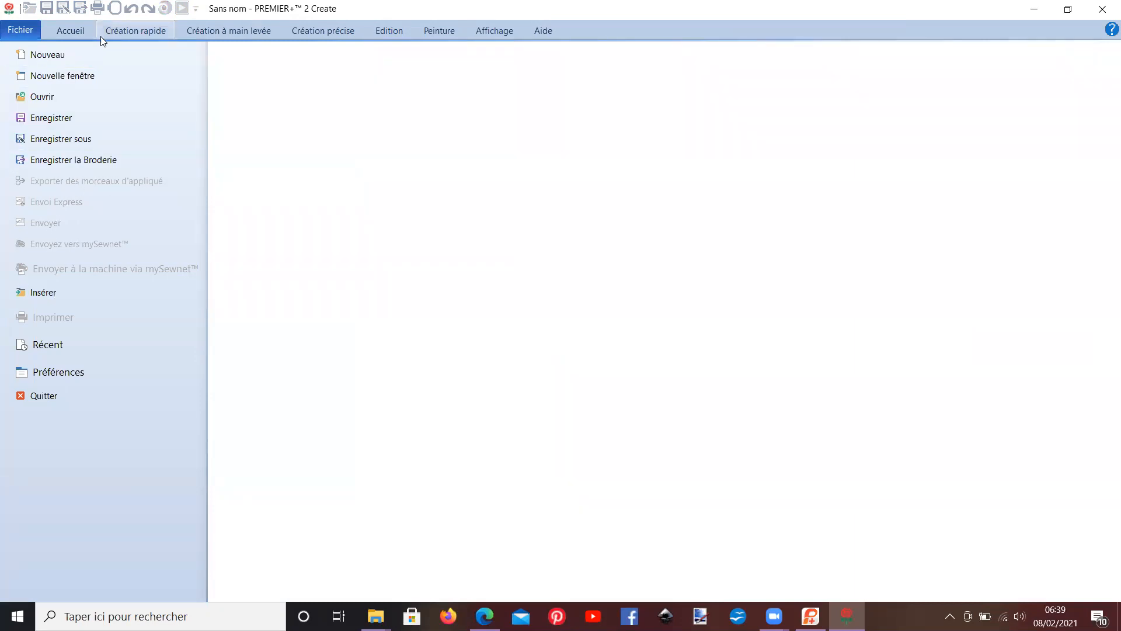
pyautogui.click(77, 33)
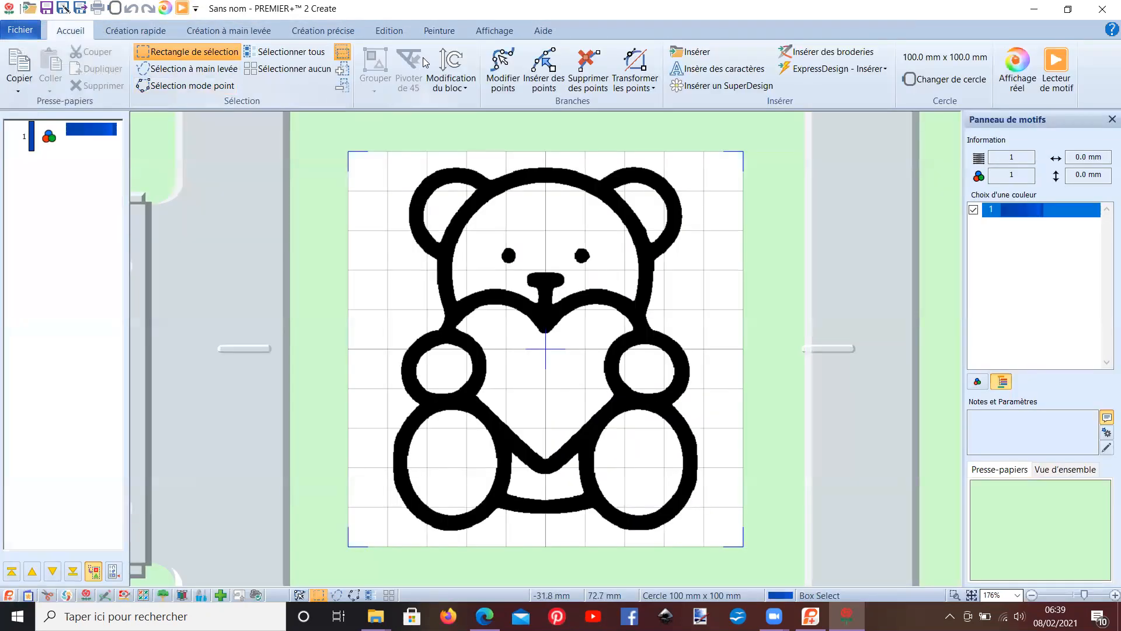
pyautogui.click(440, 31)
pyautogui.click(28, 34)
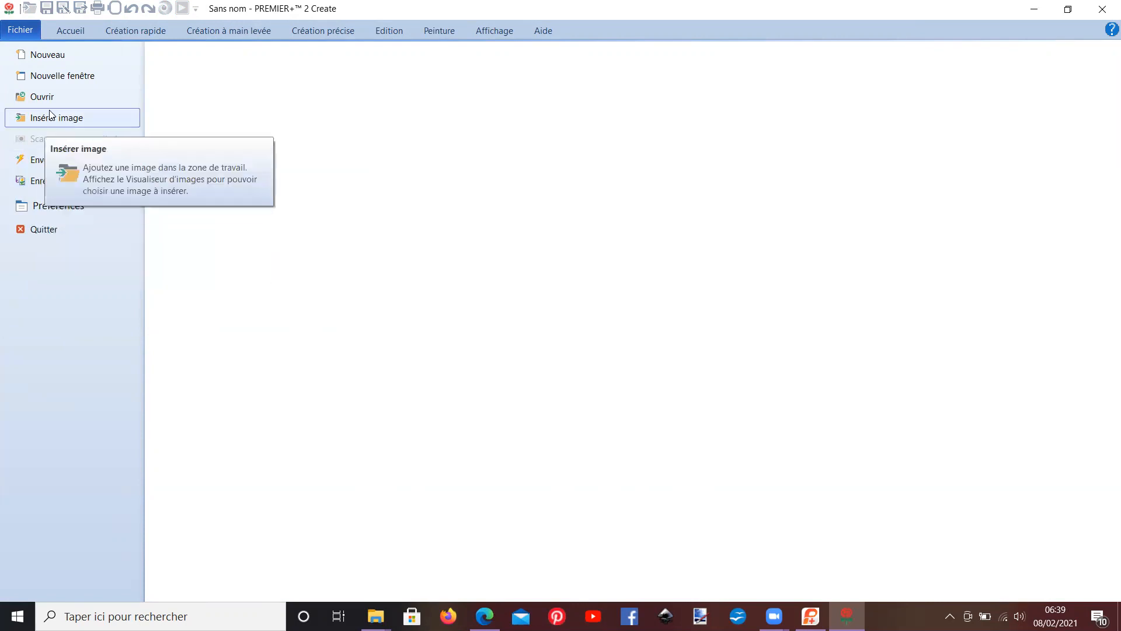
pyautogui.click(66, 30)
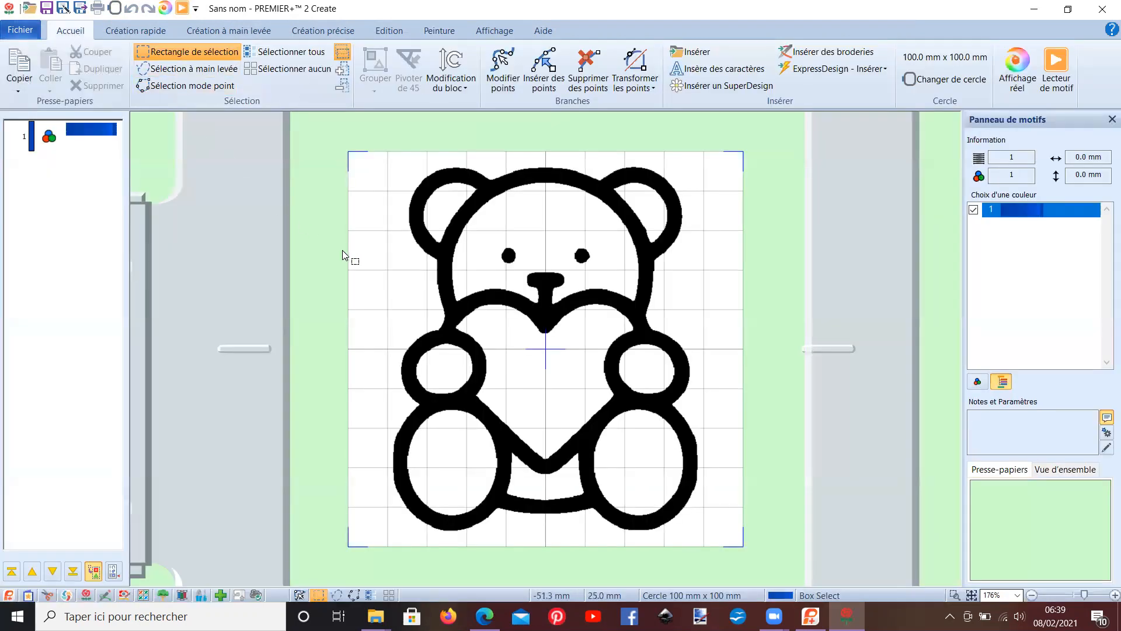
# Fill the inside of the bear's left-hand ear using QuickStitch + Zone isolée with standard fill, colour tolerance 10 and a low point count.
pyautogui.click(147, 36)
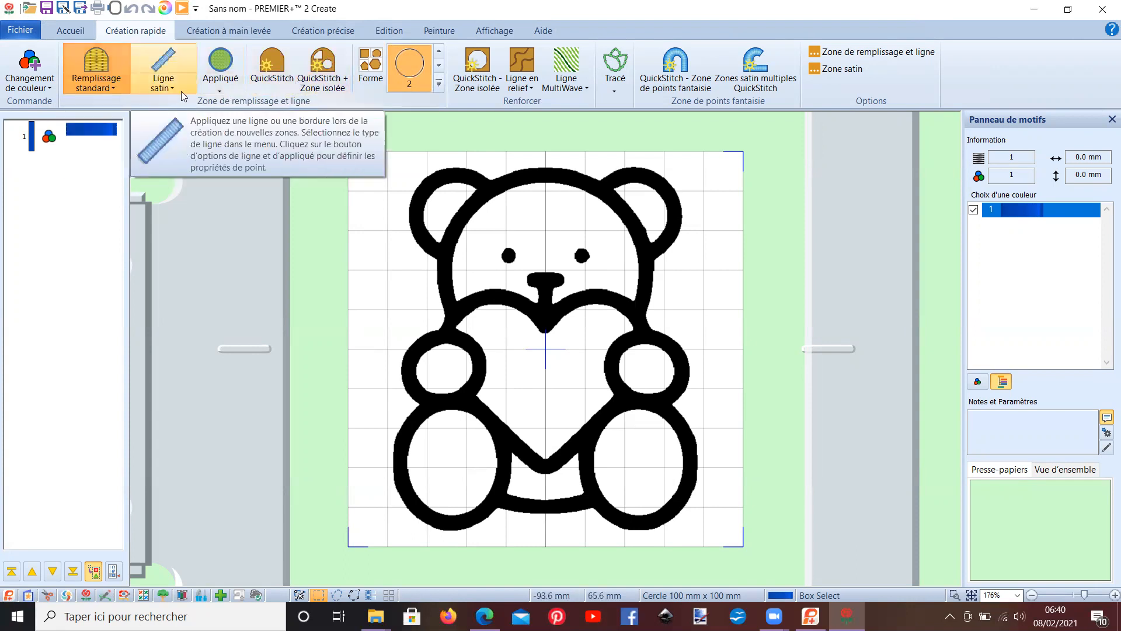
pyautogui.click(326, 85)
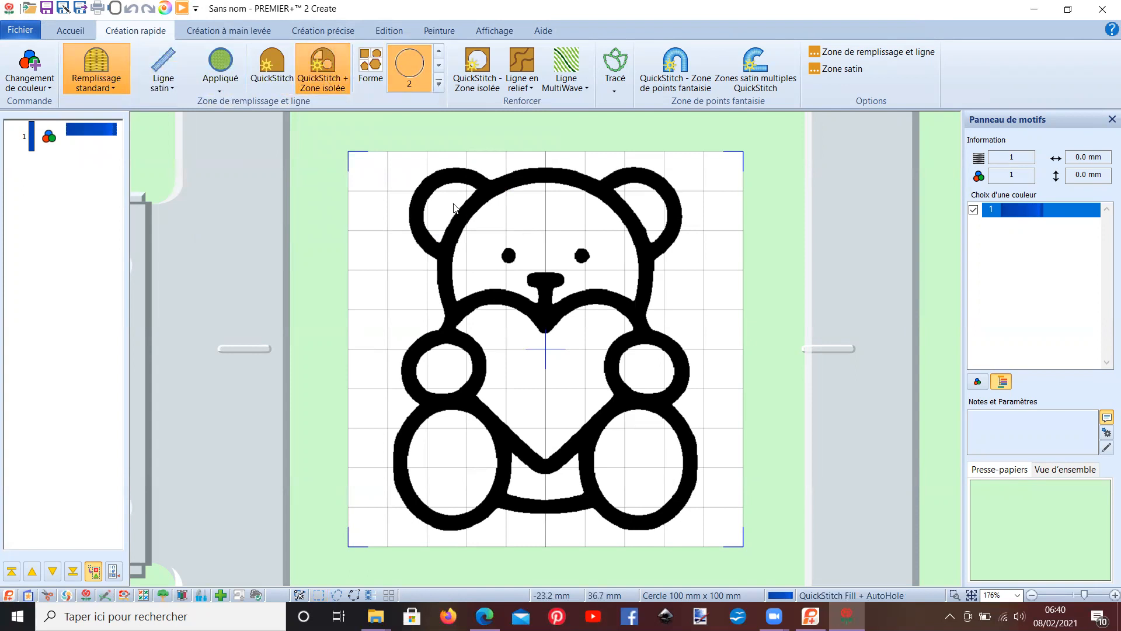
pyautogui.click(454, 208)
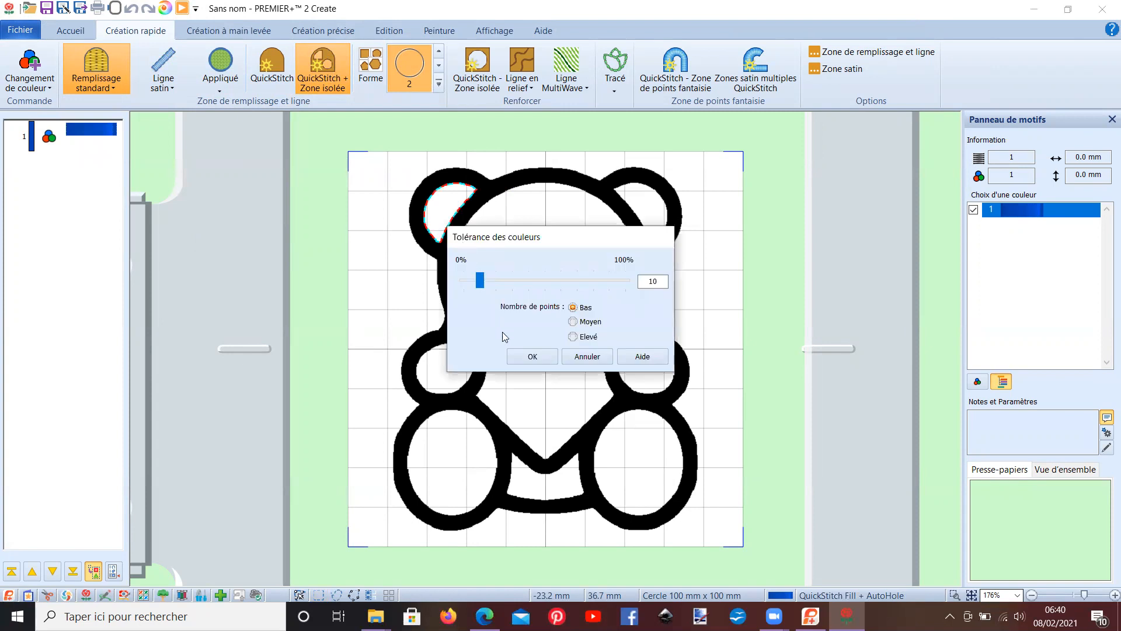
pyautogui.click(520, 358)
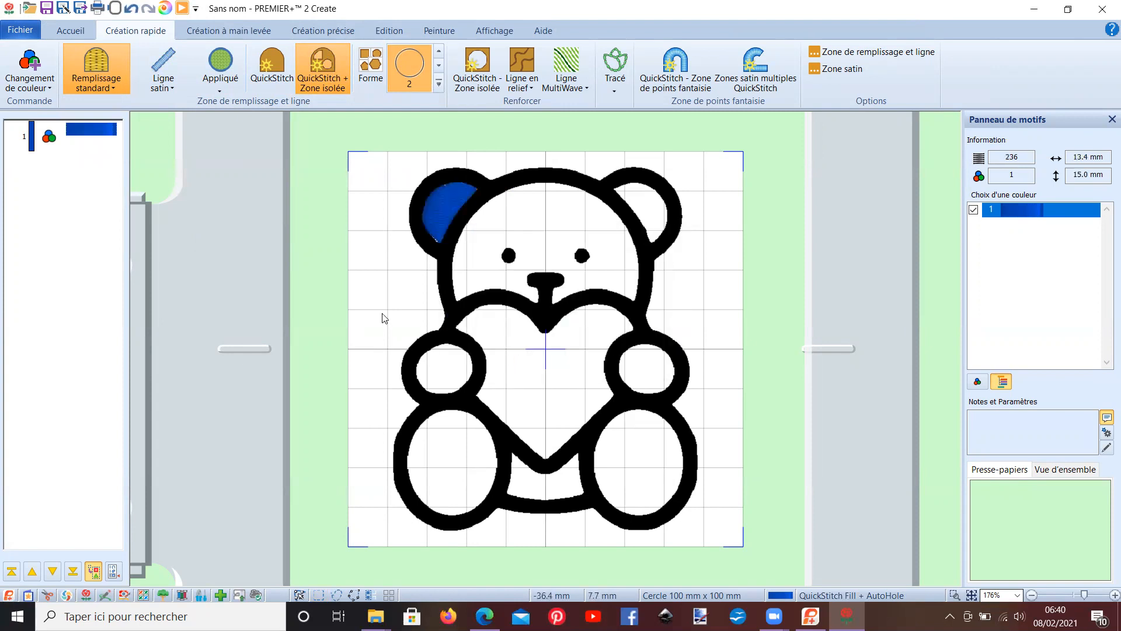
pyautogui.click(105, 176)
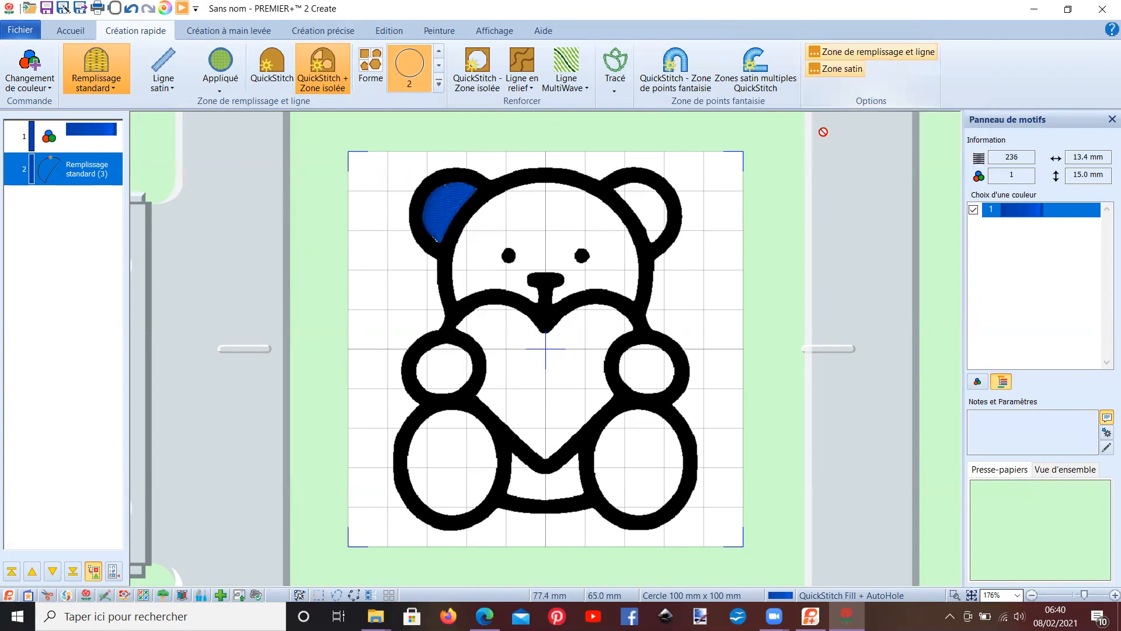
# Fill the bear's right-hand ear and head with isolated-zone standard fill, colour tolerance 10 and a low point count.
pyautogui.click(650, 210)
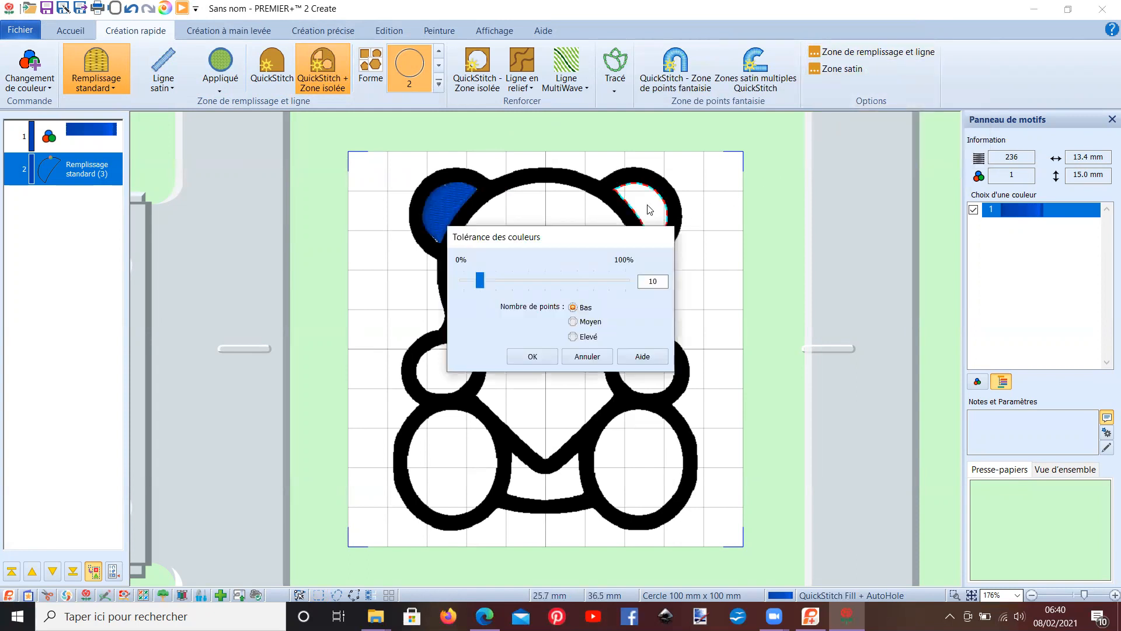
pyautogui.press('Return')
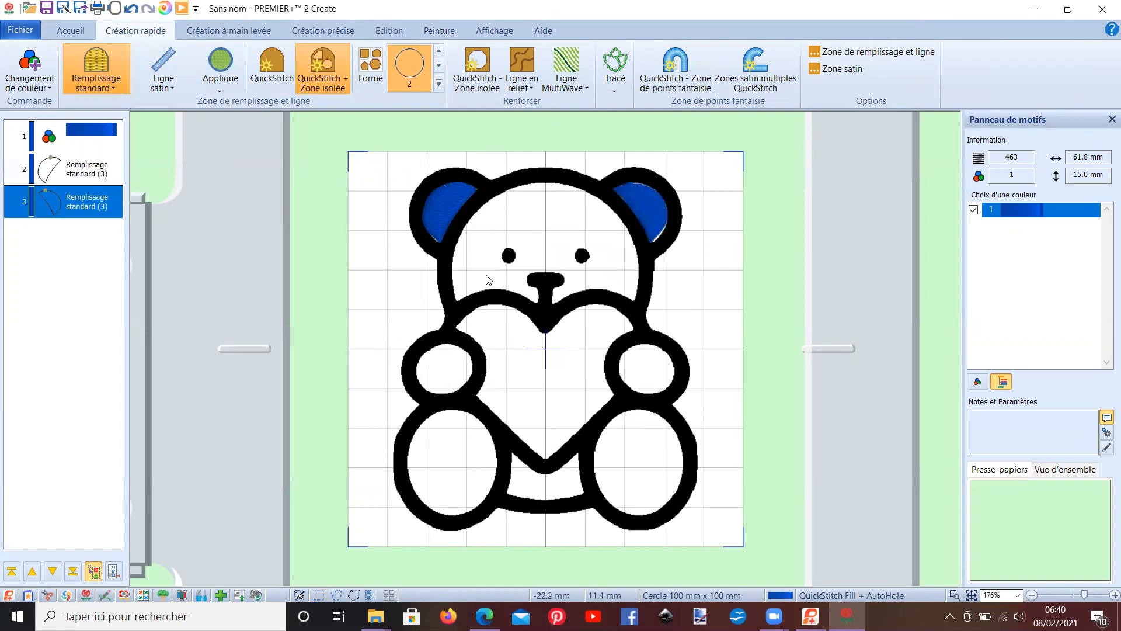
pyautogui.click(491, 237)
pyautogui.press('Return')
# Fill both of the bear's hands with isolated-zone standard fill, keeping colour tolerance 10 and the low point count.
pyautogui.click(458, 376)
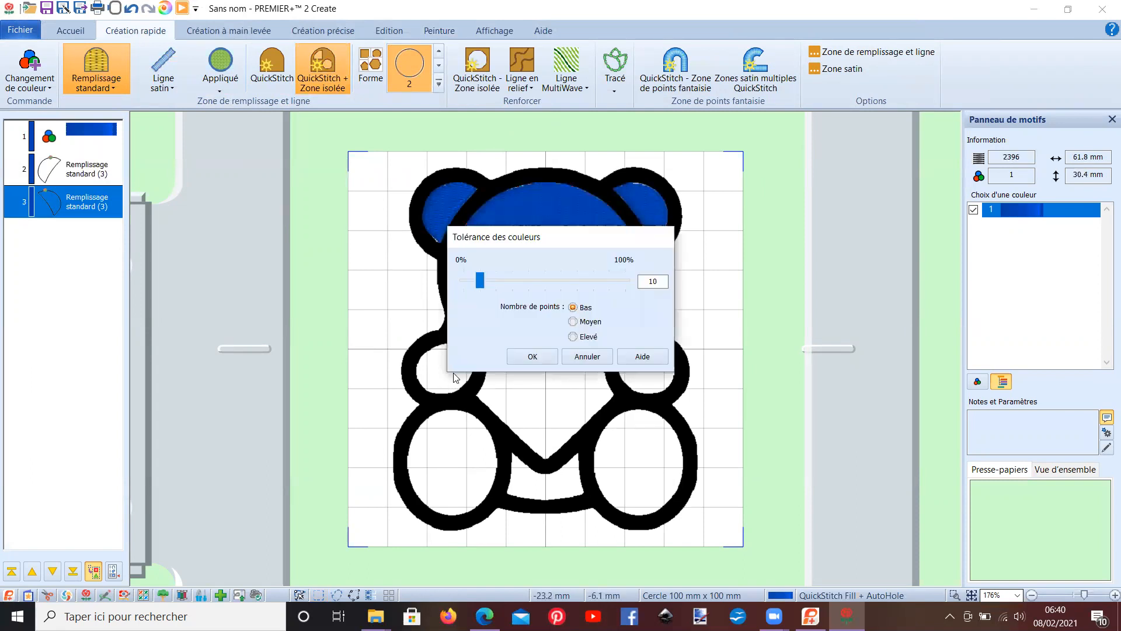
pyautogui.press('Return')
pyautogui.click(652, 379)
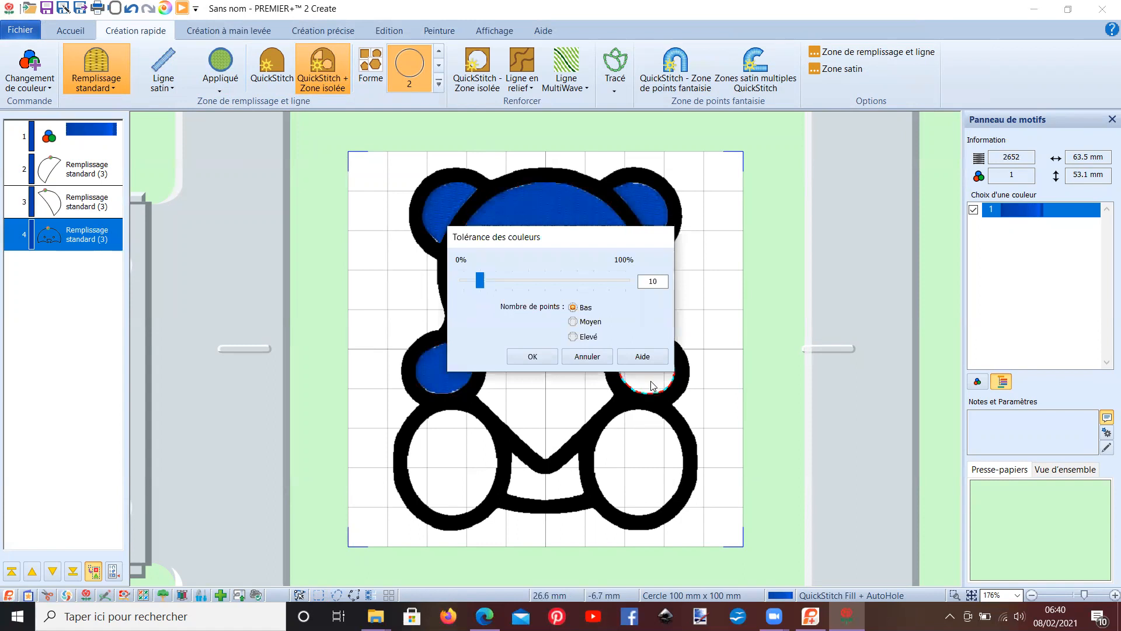
pyautogui.press('Return')
# Fill both feet and the belly area below the heart using colour tolerance 10 and a low point count.
pyautogui.click(638, 473)
pyautogui.press('Return')
pyautogui.click(472, 478)
pyautogui.press('Return')
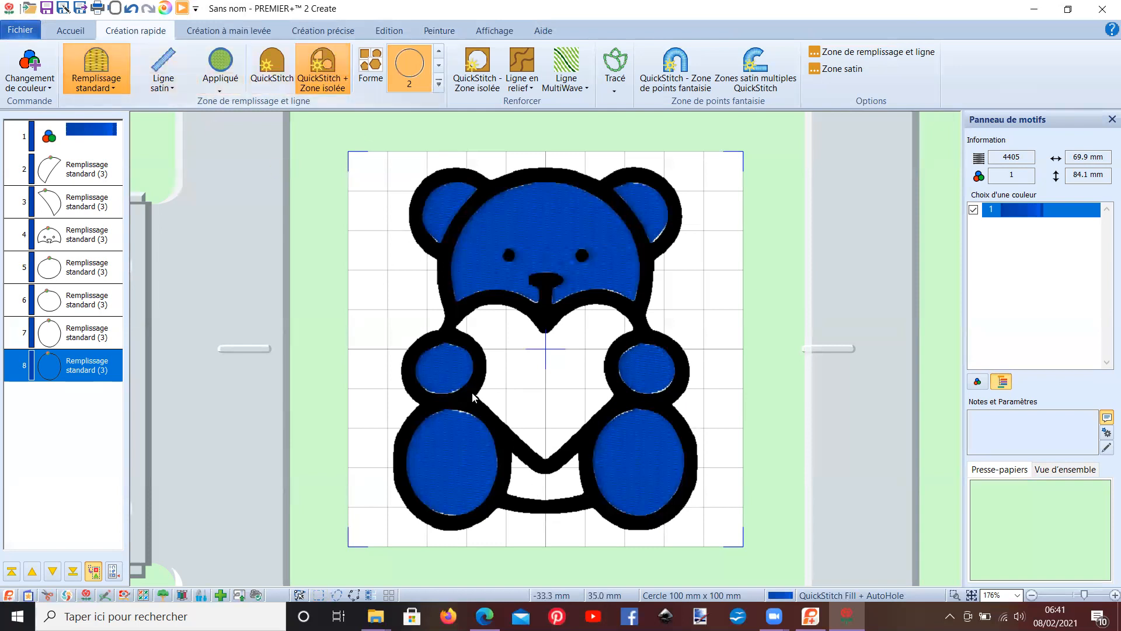
pyautogui.click(539, 491)
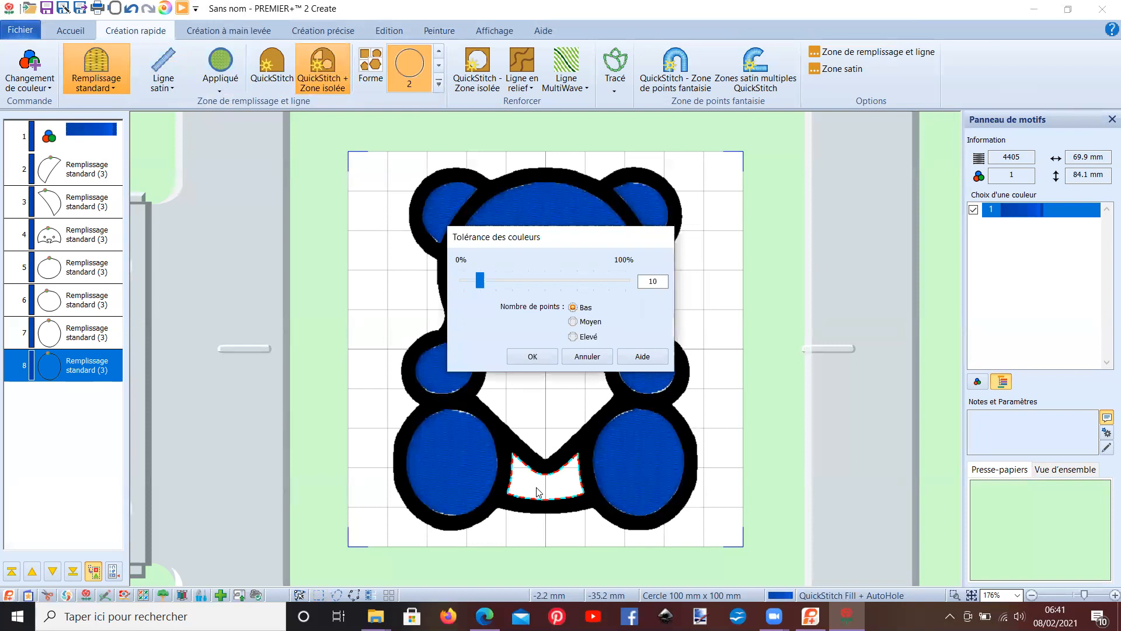
pyautogui.press('Return')
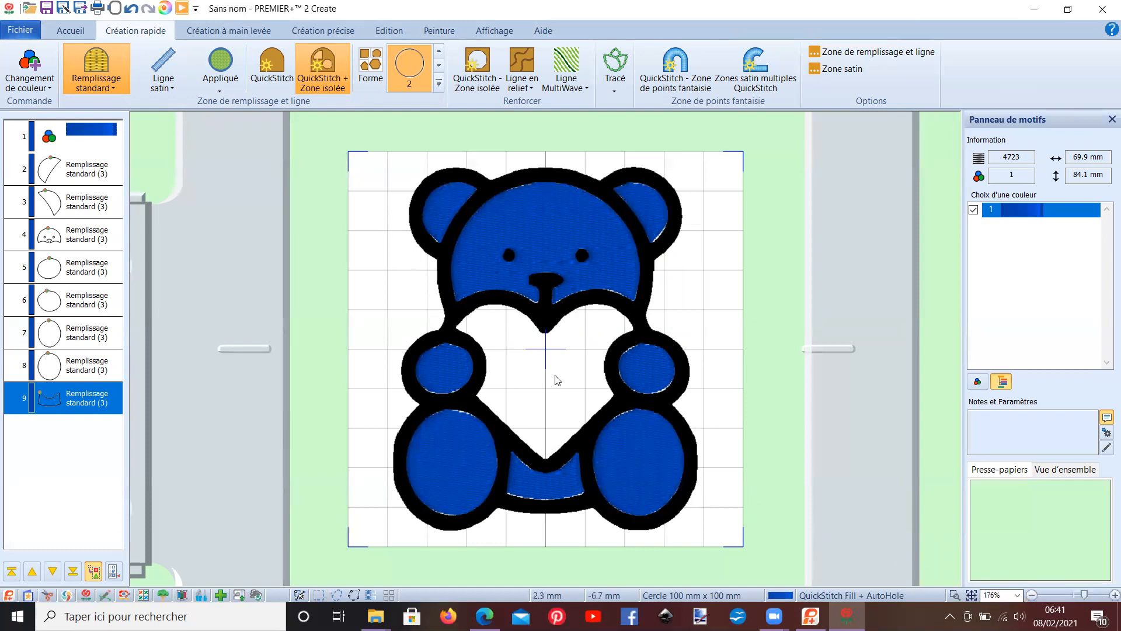
# Fill the left-hand ear again with tolerance 10 and move its lower corner and upper-left nodes slightly outward.
pyautogui.scroll(3, 551, 381)
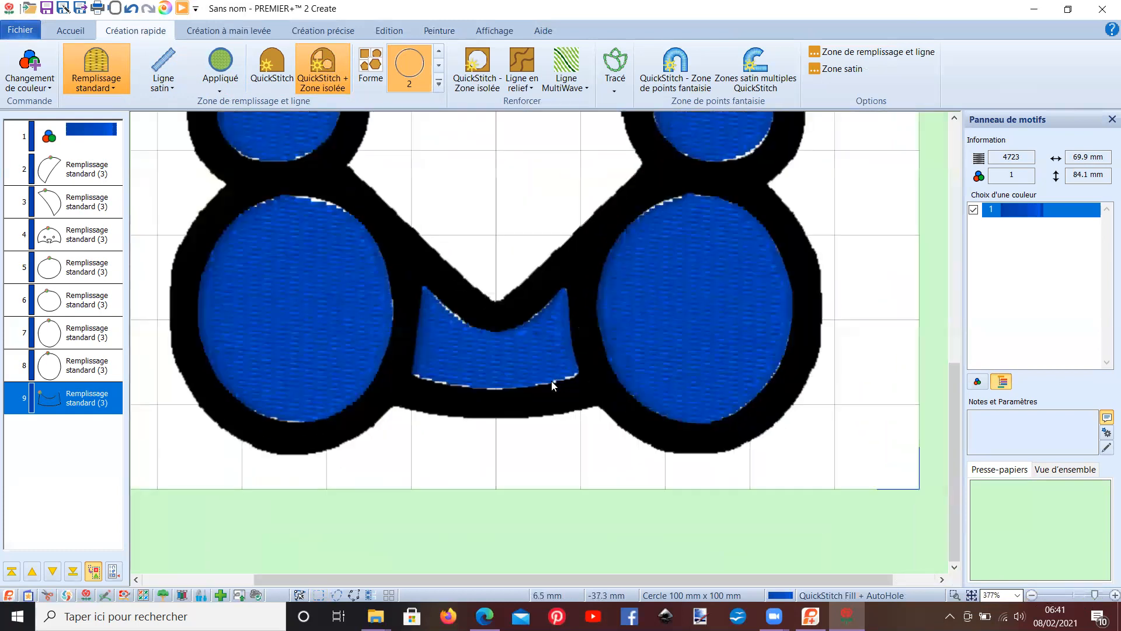
pyautogui.scroll(6, 551, 381)
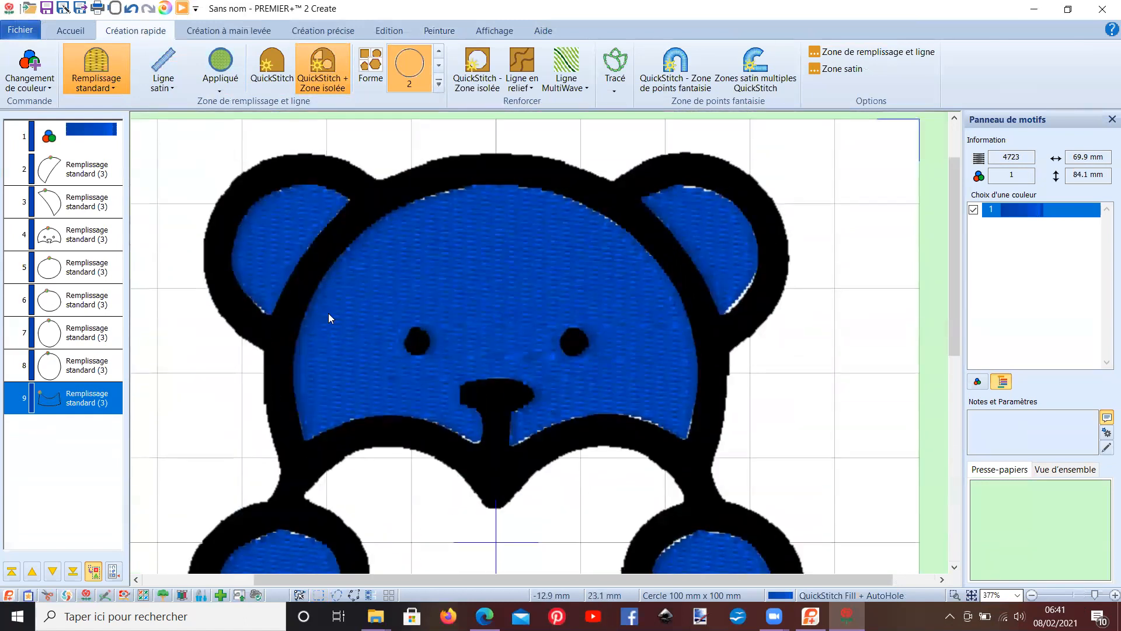
pyautogui.click(282, 261)
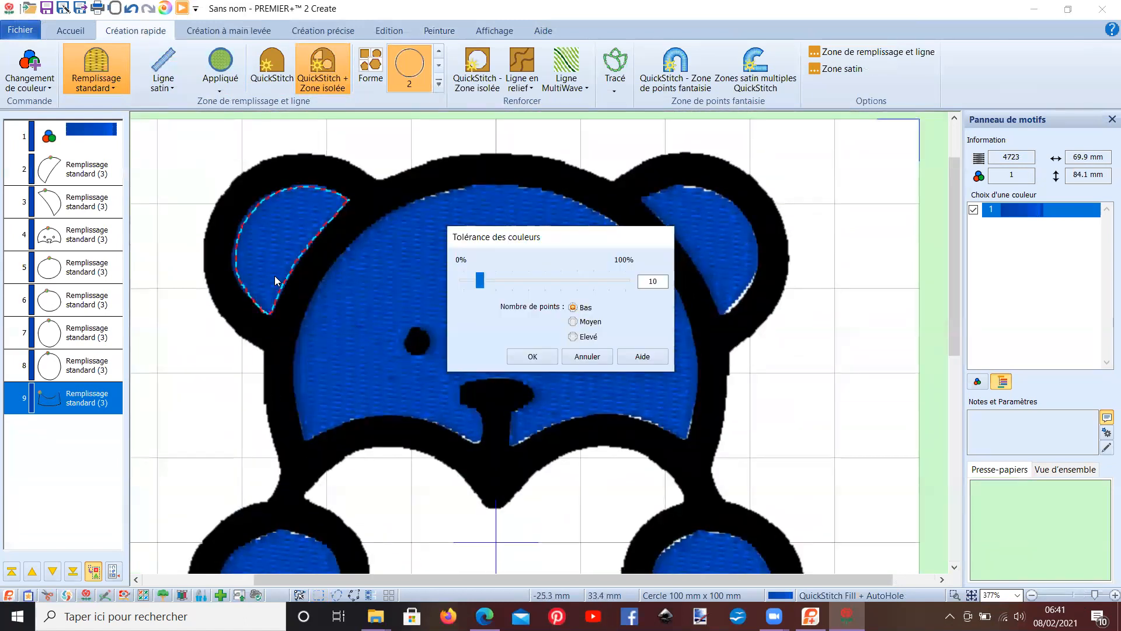
pyautogui.press('Return')
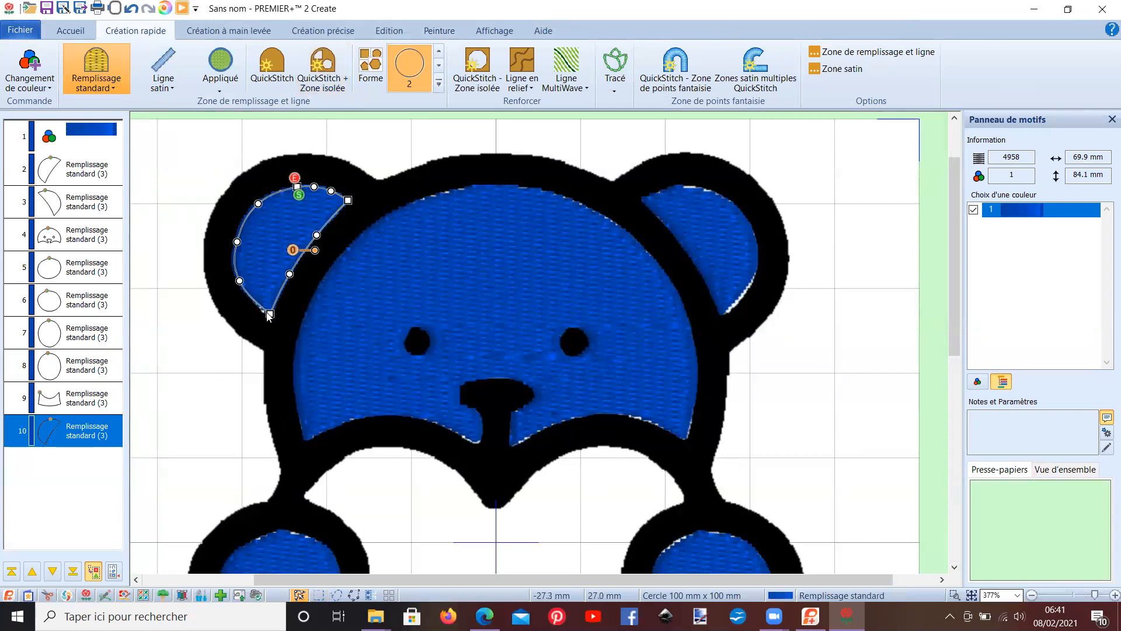
pyautogui.moveTo(269, 313); pyautogui.dragTo(270, 321)
pyautogui.moveTo(260, 204); pyautogui.dragTo(260, 199)
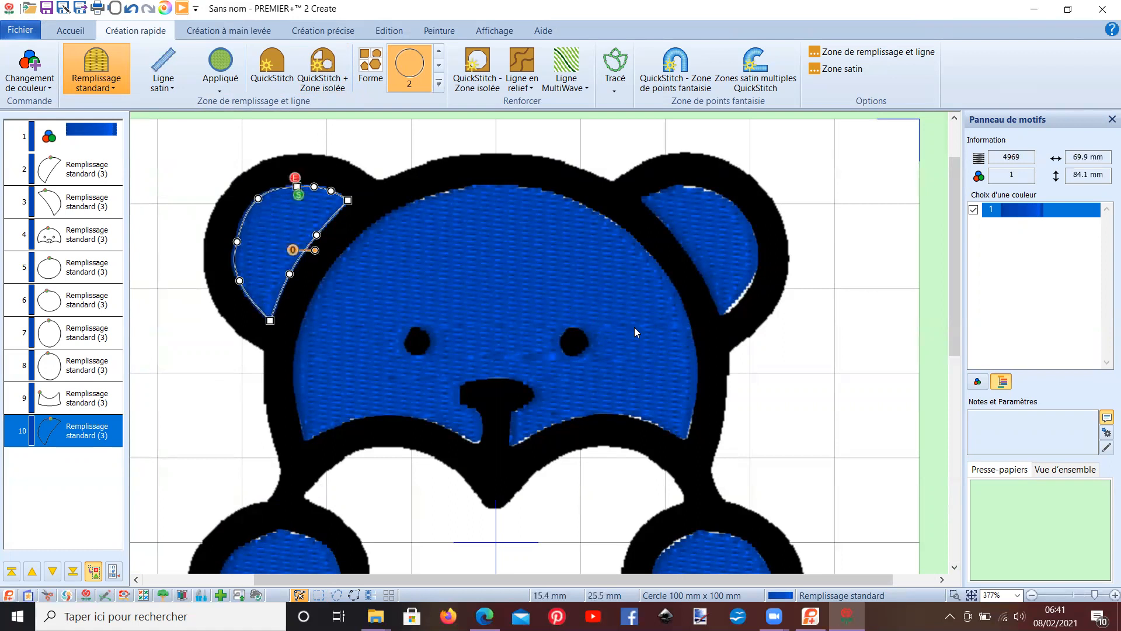
# Move the lower corner, top and outer-side nodes of the right-hand ear's fill outward over the black outline.
pyautogui.click(728, 265)
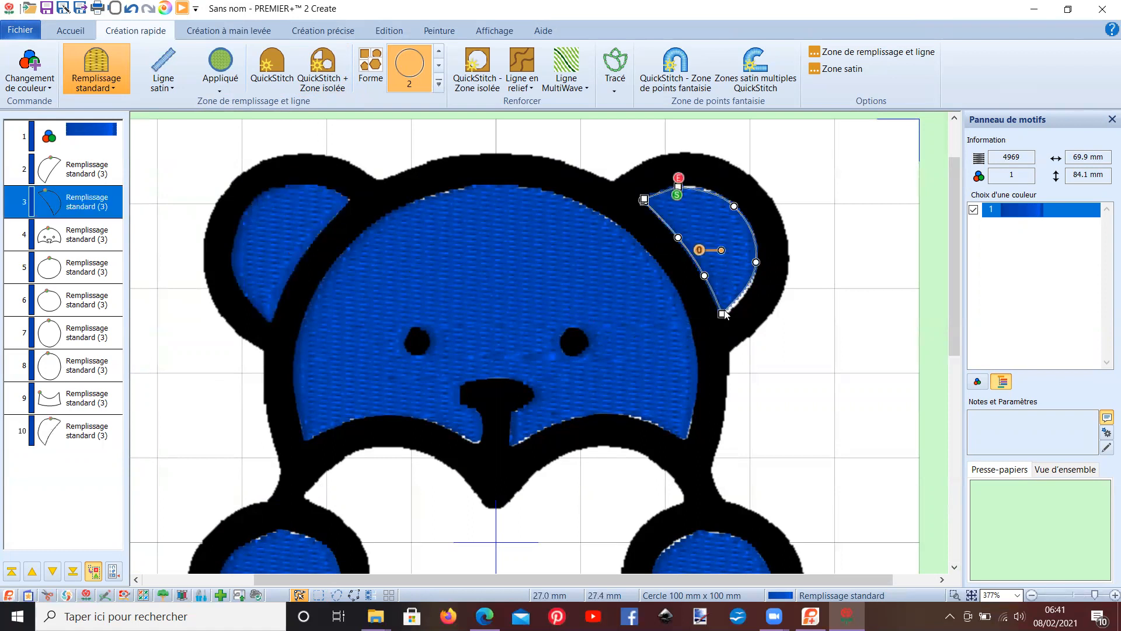
pyautogui.moveTo(723, 315); pyautogui.dragTo(725, 325)
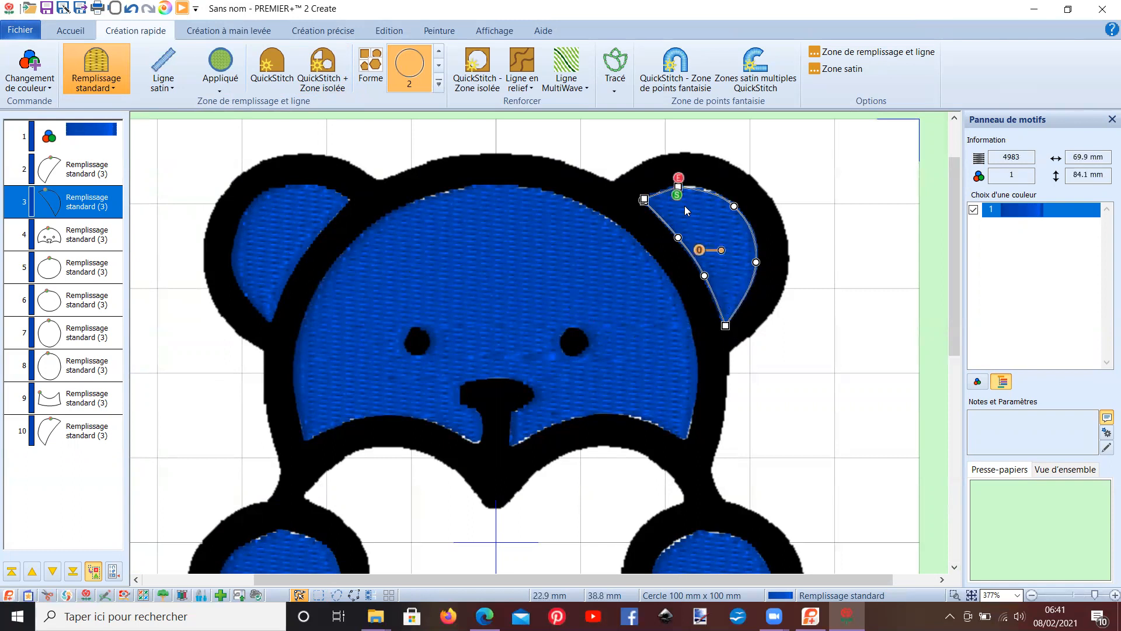
pyautogui.moveTo(677, 190); pyautogui.dragTo(680, 185)
pyautogui.moveTo(756, 263); pyautogui.dragTo(761, 261)
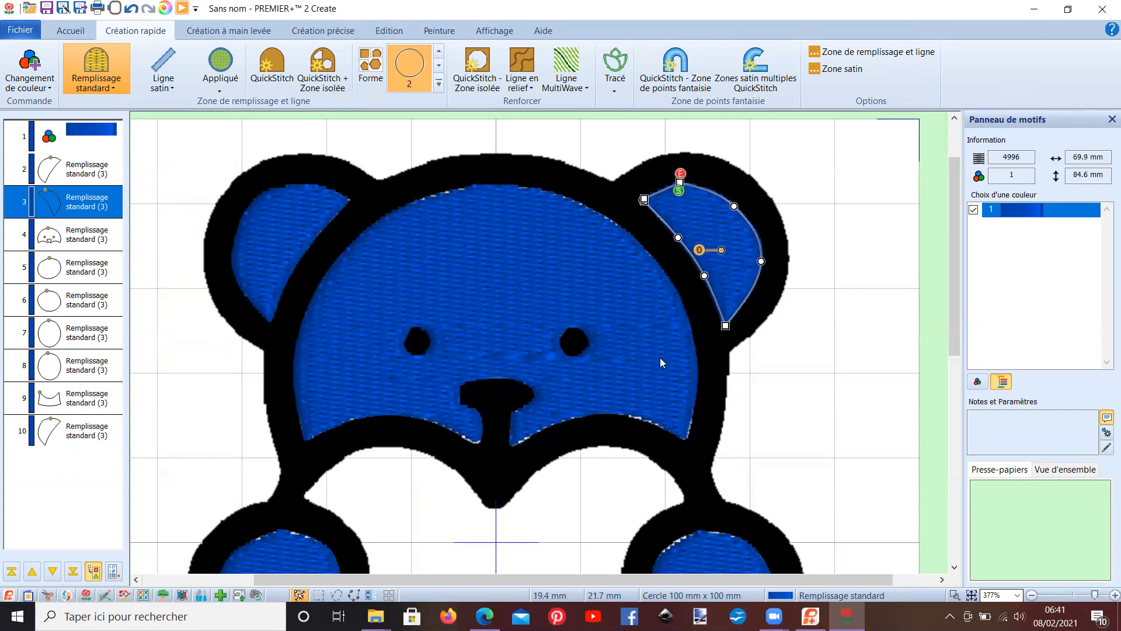
# Adjust the head fill's lower-right, under-nose and top nodes so the stitches overlap the black outline.
pyautogui.click(660, 357)
pyautogui.moveTo(685, 440); pyautogui.dragTo(692, 444)
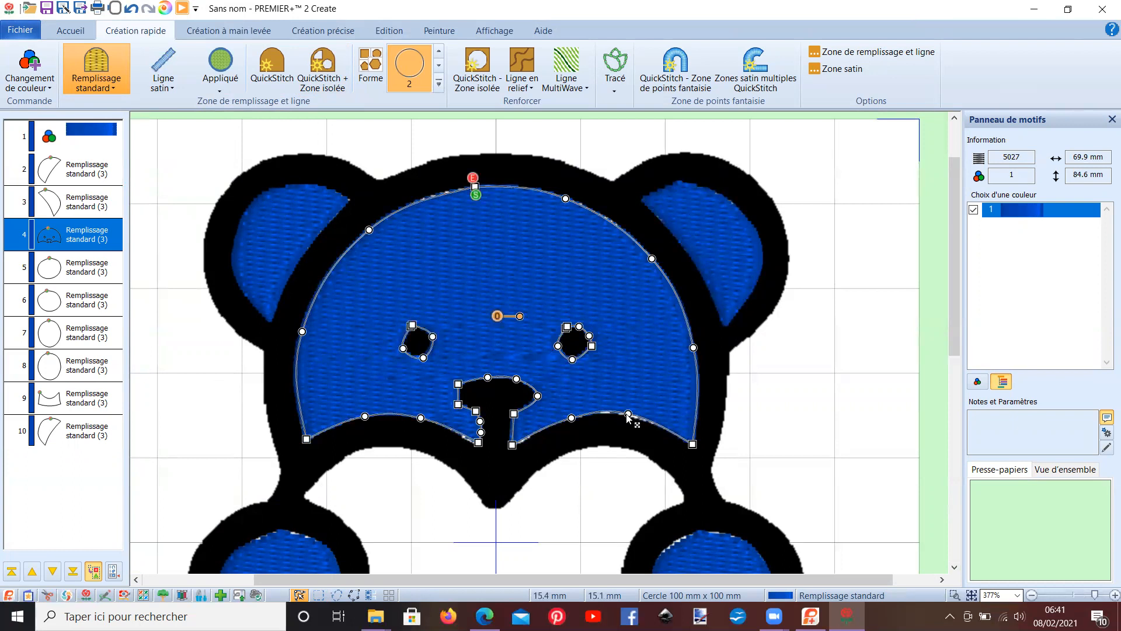
pyautogui.moveTo(629, 414); pyautogui.dragTo(629, 418)
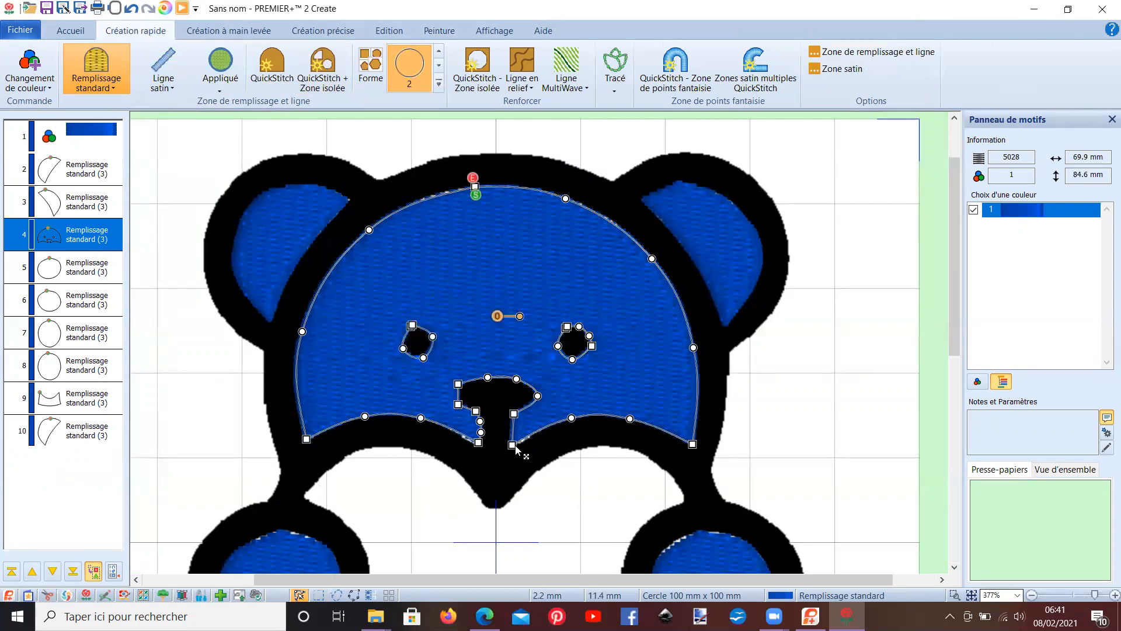
pyautogui.moveTo(514, 446); pyautogui.dragTo(514, 453)
pyautogui.moveTo(479, 444); pyautogui.dragTo(477, 453)
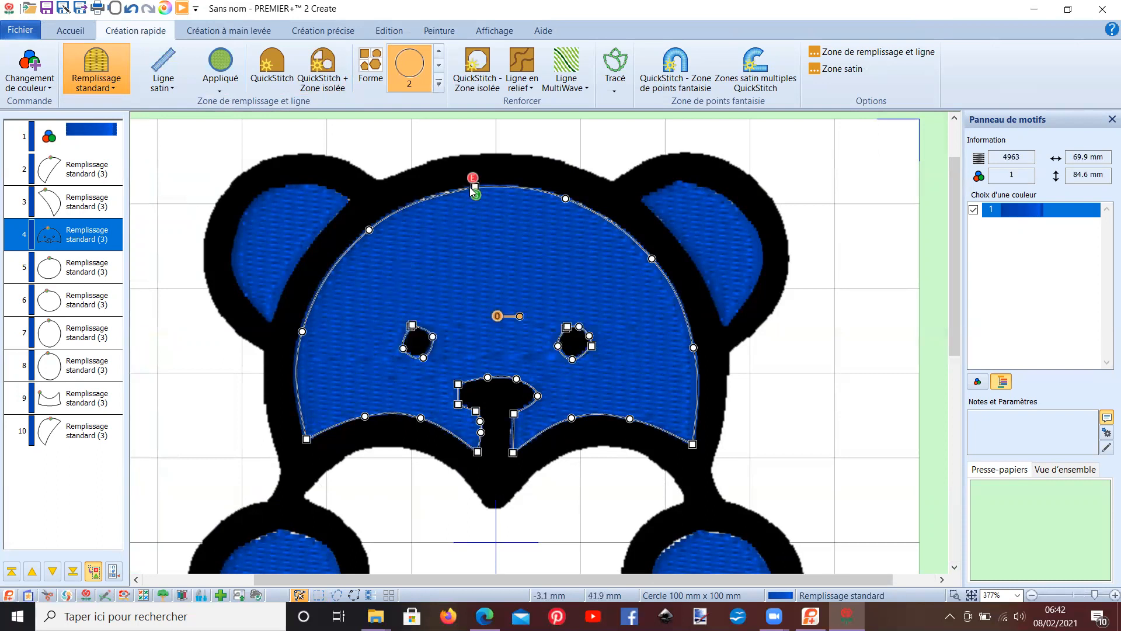
pyautogui.moveTo(475, 187); pyautogui.dragTo(474, 183)
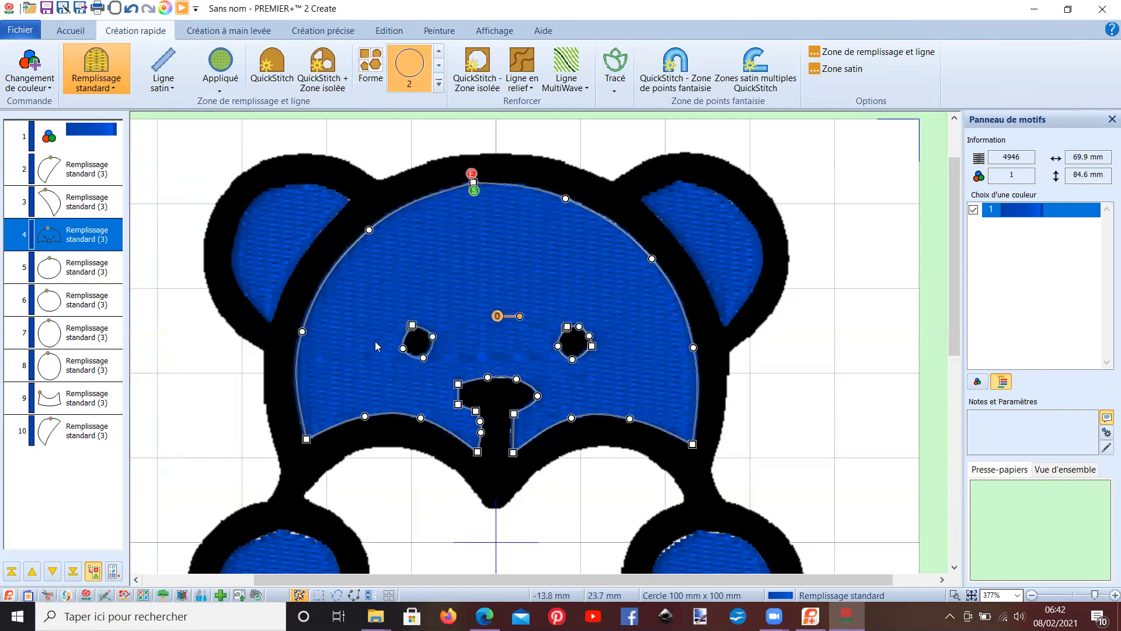
# Move the top and bottom nodes of the left-hand hand's fill outward to cover the white gaps.
pyautogui.scroll(-3, 376, 347)
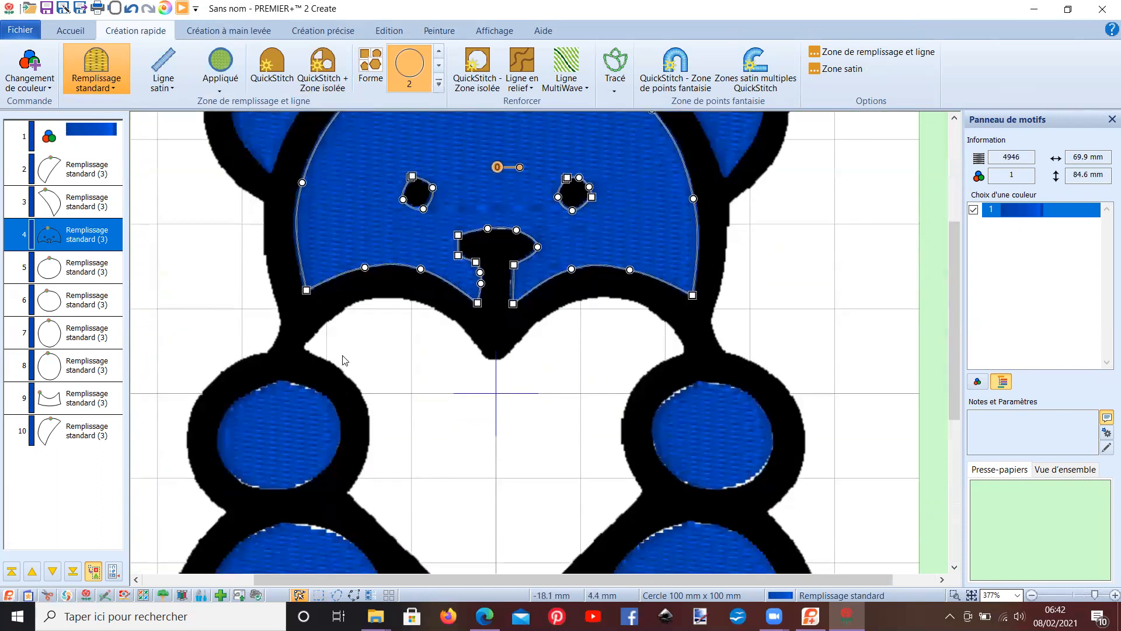
pyautogui.click(264, 440)
pyautogui.moveTo(279, 381); pyautogui.dragTo(275, 376)
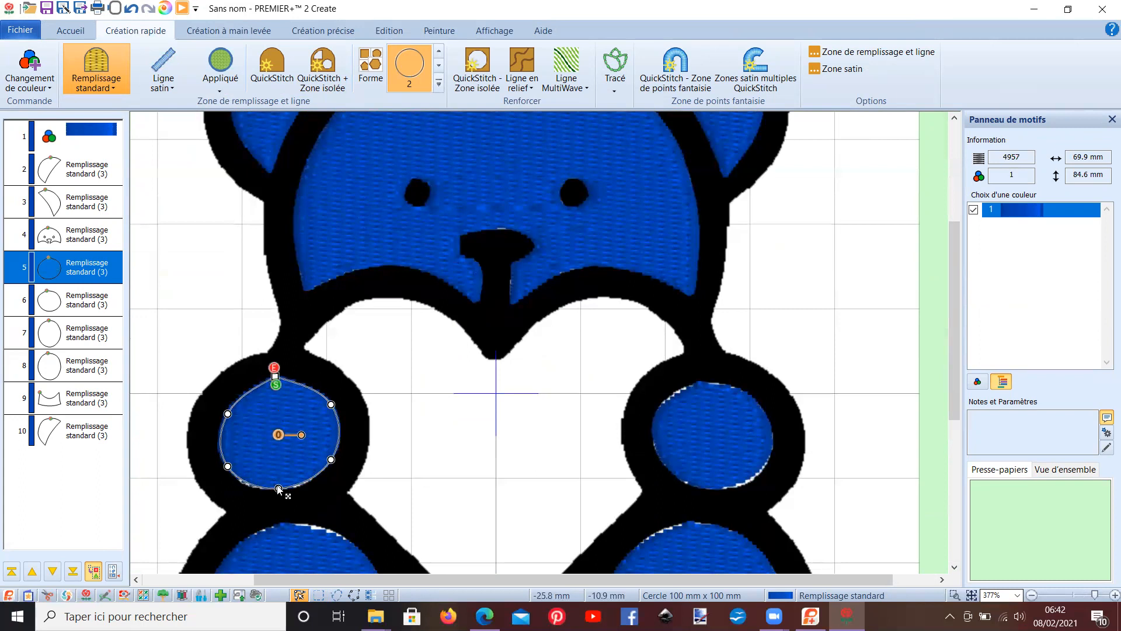
pyautogui.moveTo(279, 490); pyautogui.dragTo(278, 491)
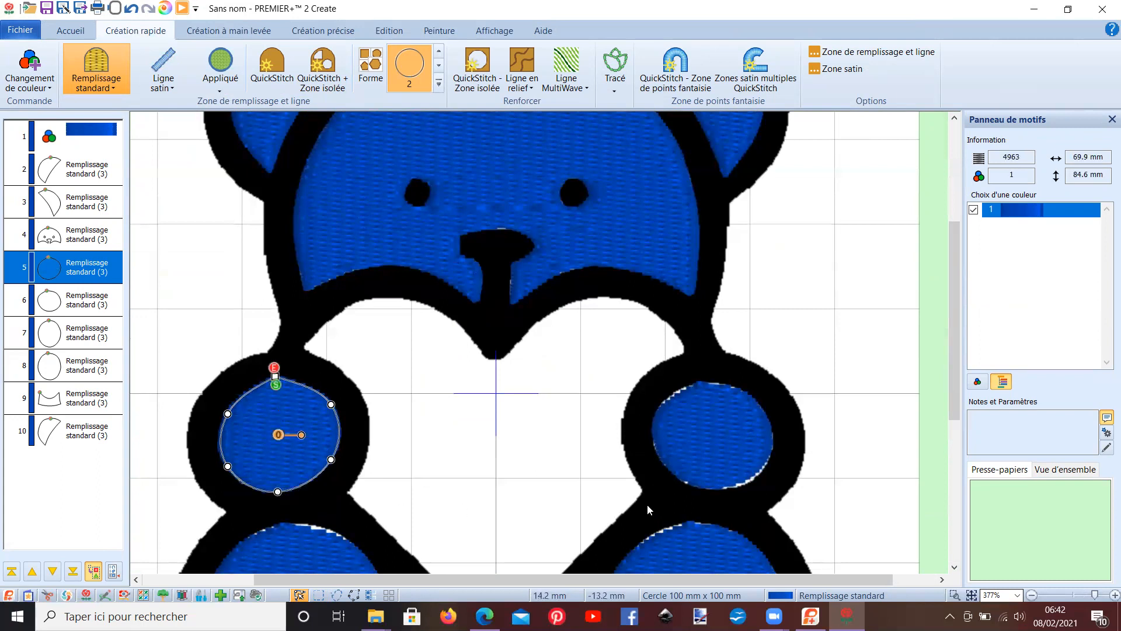
# Move the top, upper-left, lower-left, bottom and right nodes of the right-hand hand's fill out to the black outline.
pyautogui.click(732, 445)
pyautogui.moveTo(658, 418); pyautogui.dragTo(656, 414)
pyautogui.moveTo(701, 383); pyautogui.dragTo(701, 379)
pyautogui.moveTo(728, 487); pyautogui.dragTo(736, 490)
pyautogui.moveTo(771, 453); pyautogui.dragTo(775, 454)
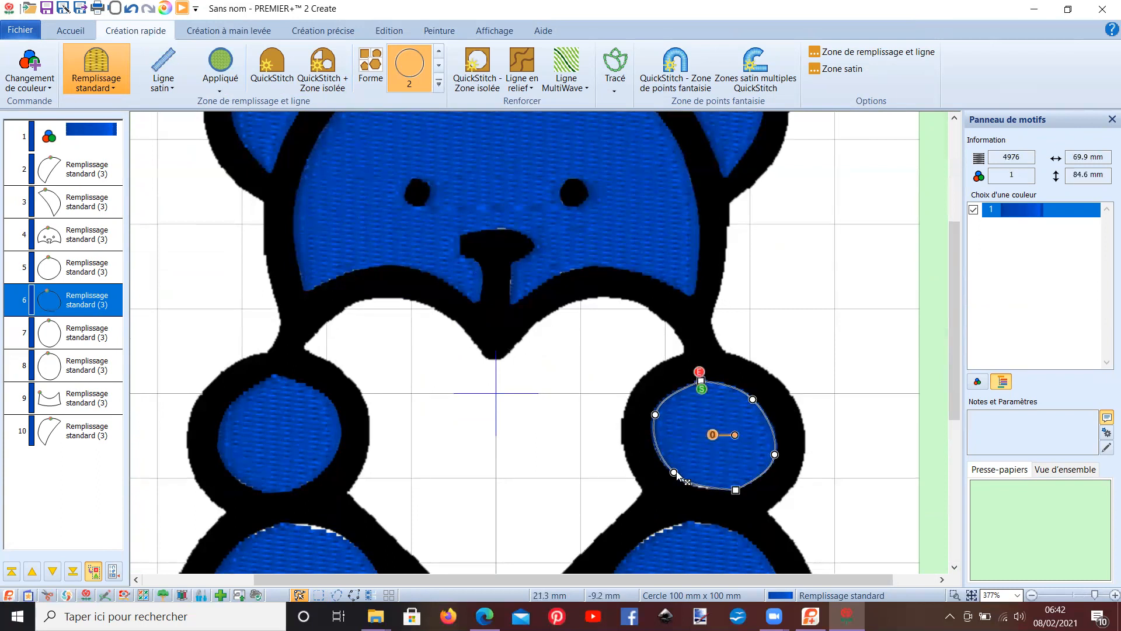
pyautogui.moveTo(675, 472); pyautogui.dragTo(675, 478)
# Raise the top and upper-left nodes of the right-hand foot's fill to cover the gap along its upper edge.
pyautogui.scroll(-2, 675, 449)
pyautogui.click(682, 451)
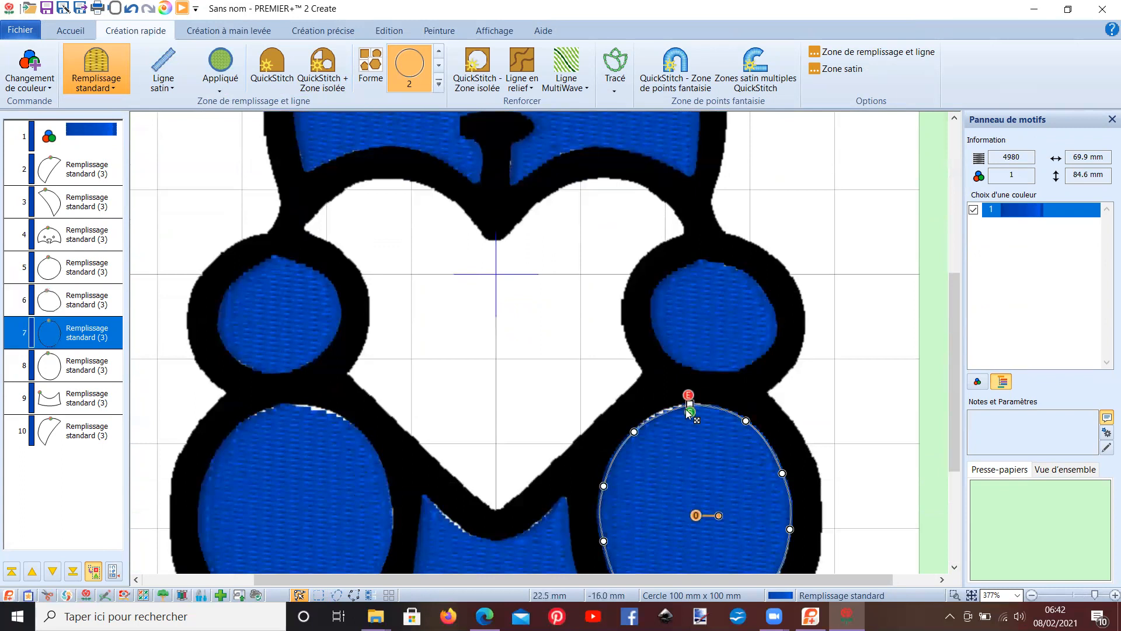
pyautogui.moveTo(689, 411); pyautogui.dragTo(689, 408)
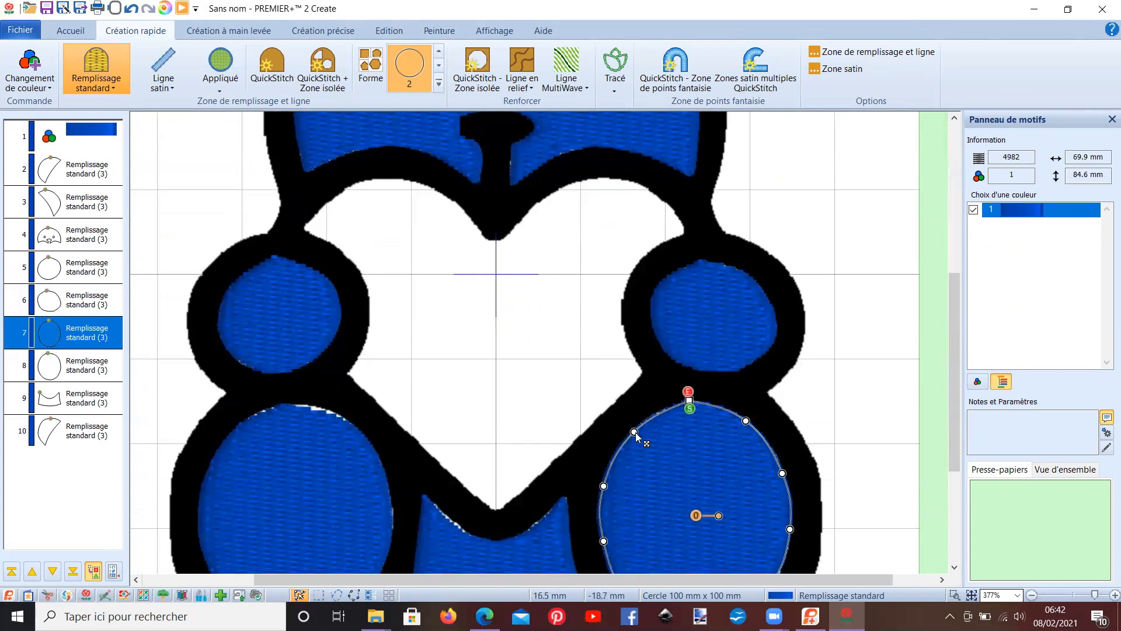
pyautogui.moveTo(634, 431); pyautogui.dragTo(632, 427)
pyautogui.scroll(-2, 618, 505)
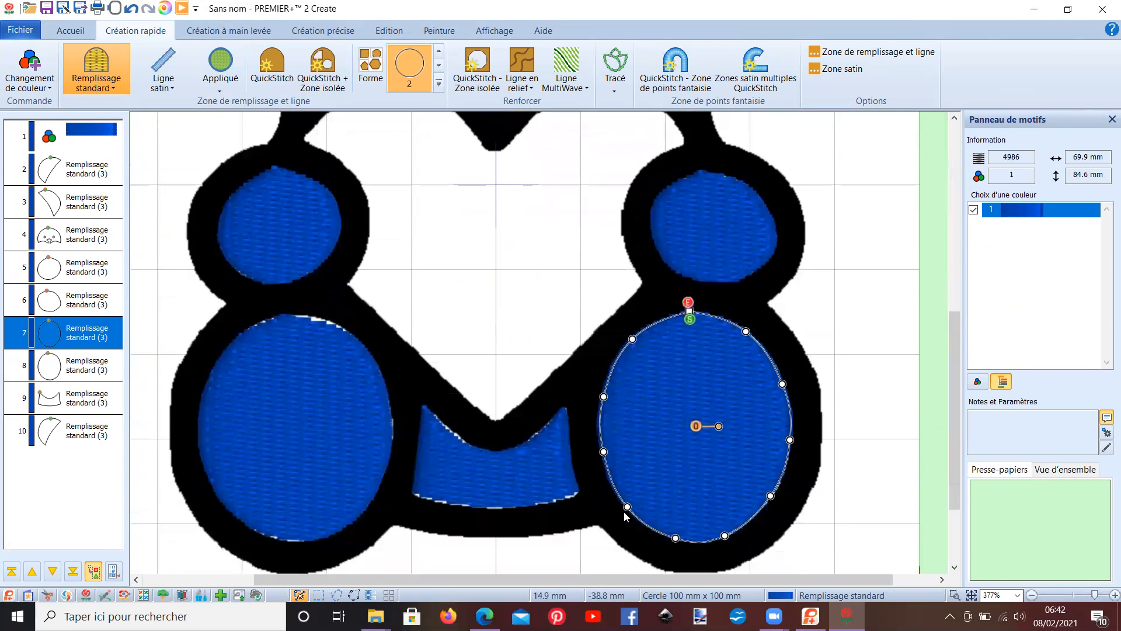
# Lower the belly fill's bottom edge and raise its upper-left curve node so the stitches reach the black outline.
pyautogui.click(523, 481)
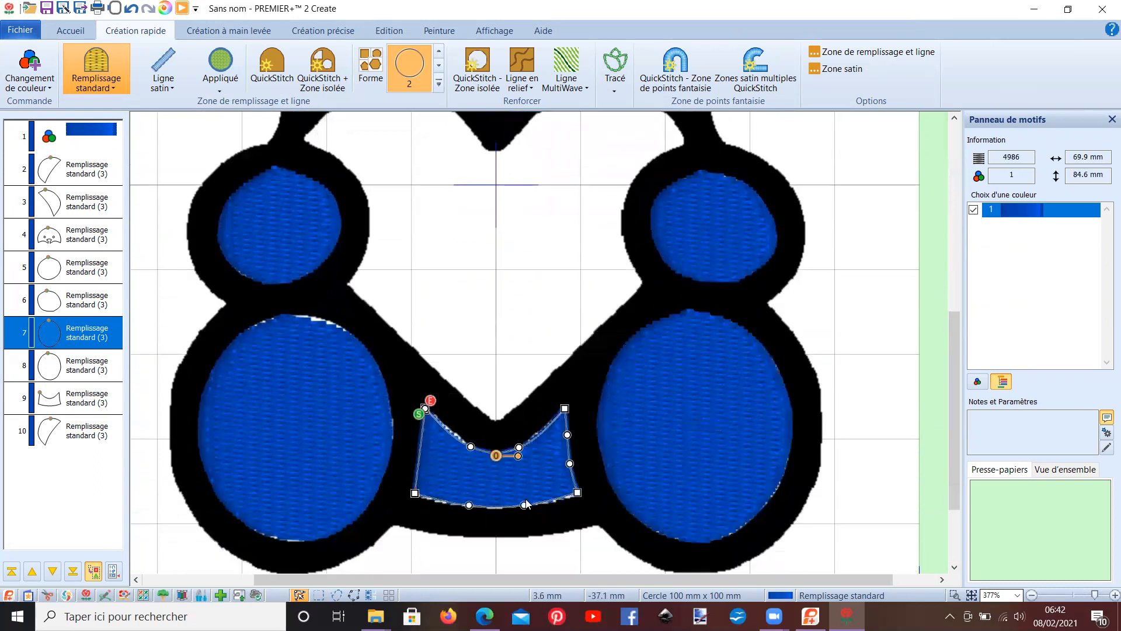
pyautogui.moveTo(469, 505); pyautogui.dragTo(469, 511)
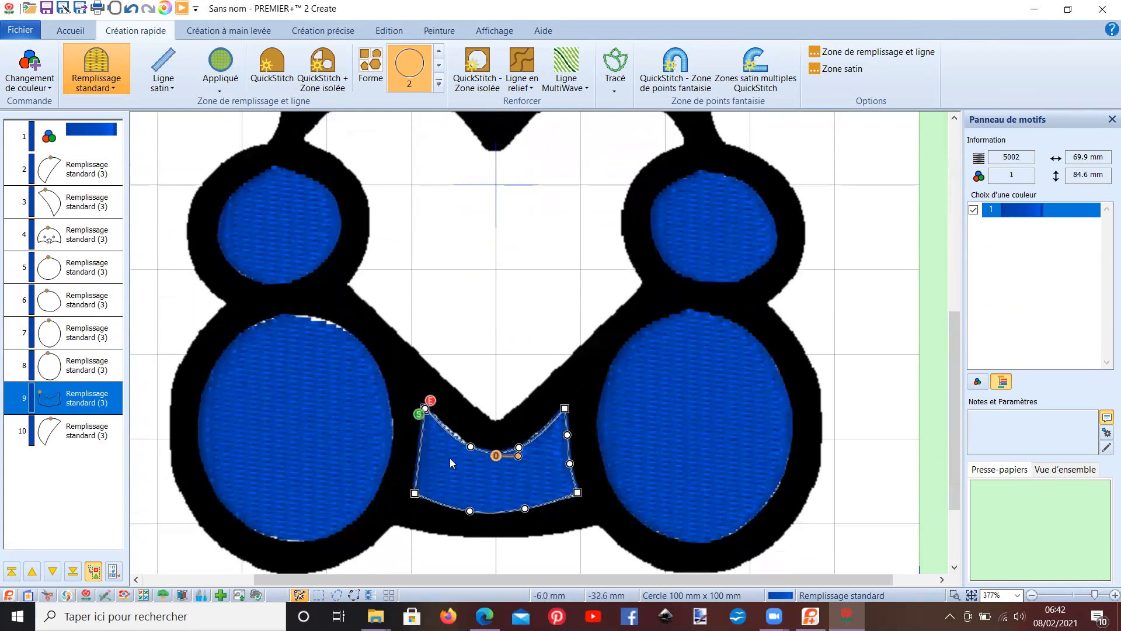
pyautogui.moveTo(473, 447); pyautogui.dragTo(471, 440)
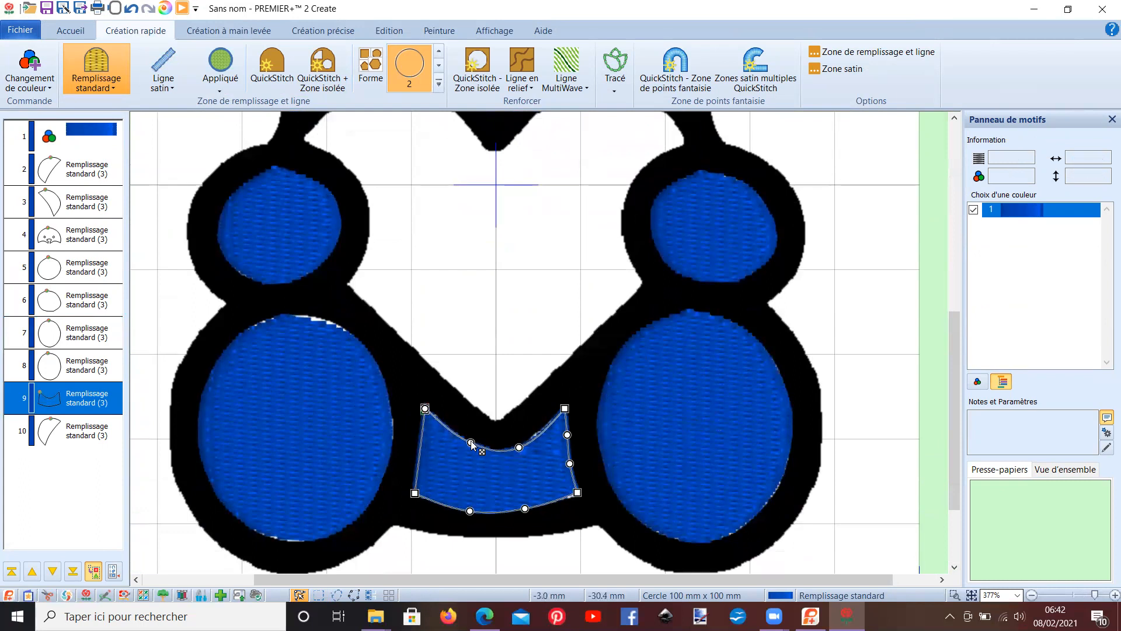
# Move the left-hand foot fill's upper-right and upper-left nodes outward and adjust the node on its outer left side.
pyautogui.click(267, 389)
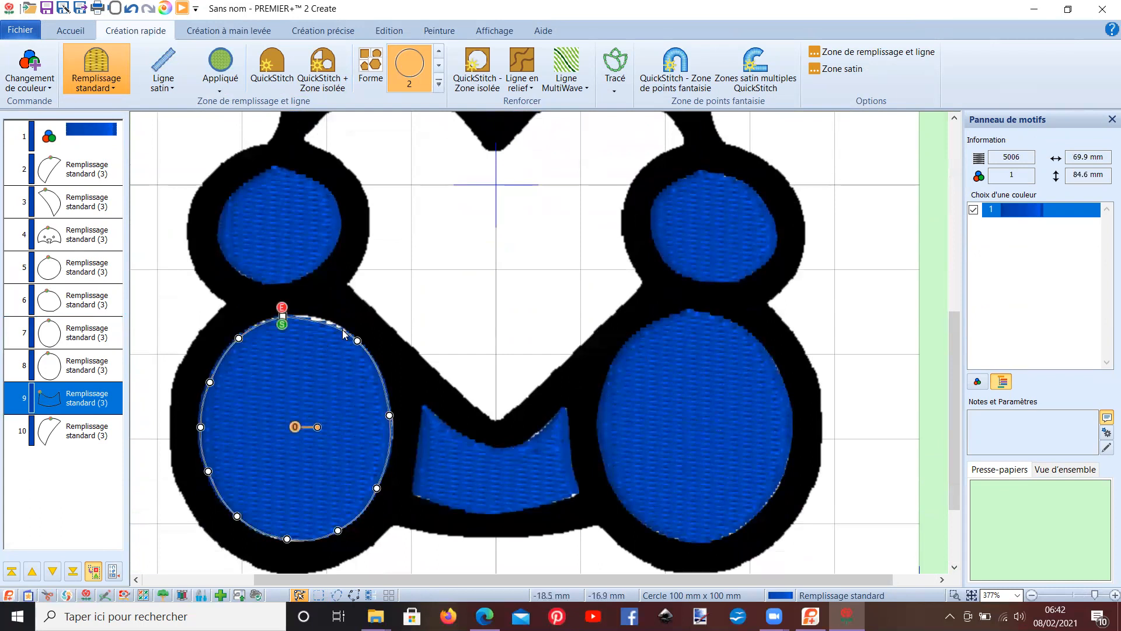
pyautogui.moveTo(358, 341); pyautogui.dragTo(353, 331)
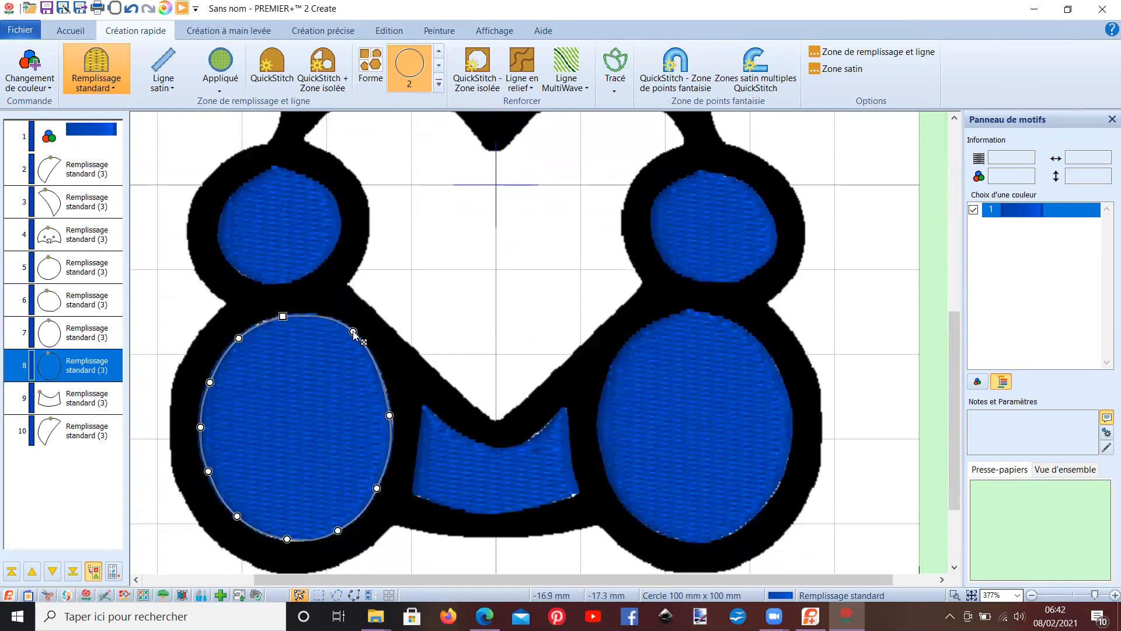
pyautogui.moveTo(239, 337); pyautogui.dragTo(236, 333)
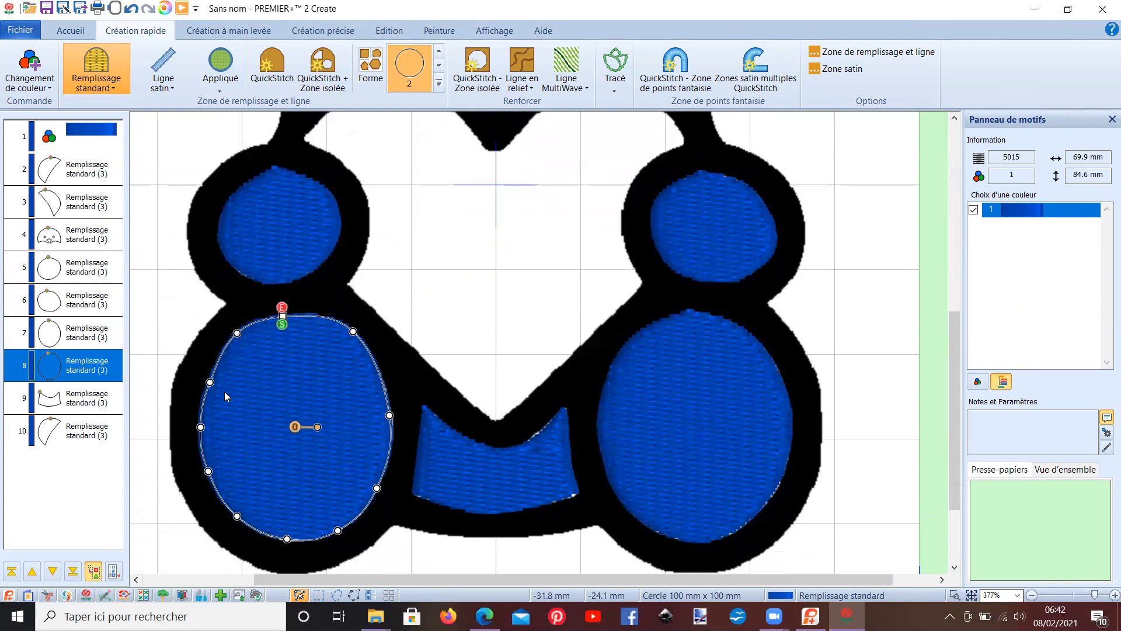
pyautogui.moveTo(213, 382); pyautogui.dragTo(208, 392)
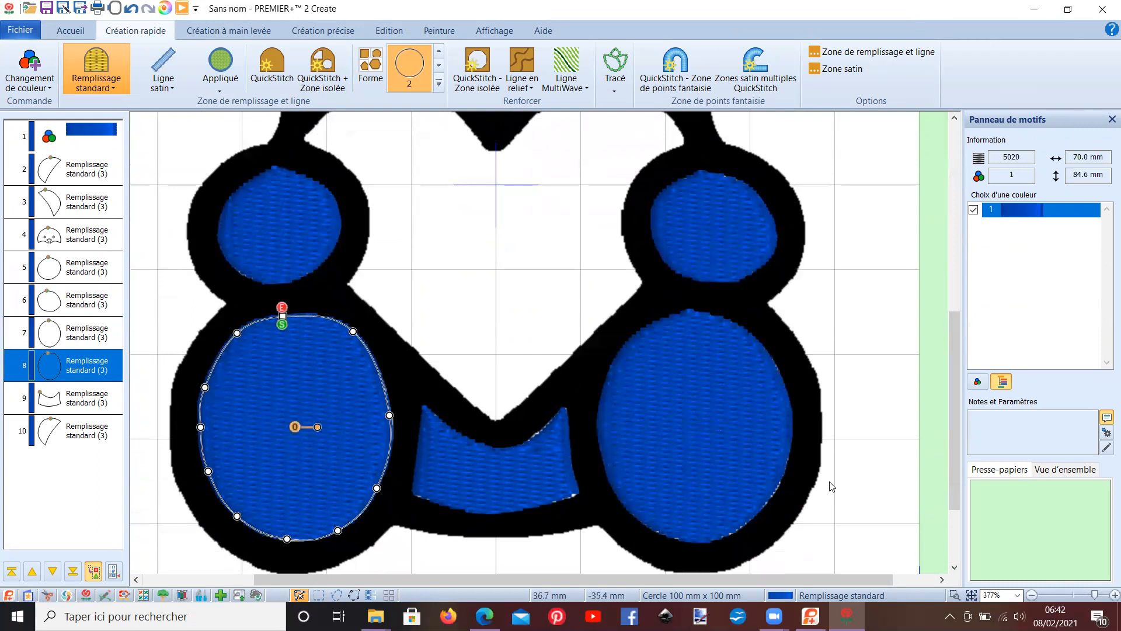
# Move the two lower-right nodes of the right-hand foot's fill outward onto the black outline.
pyautogui.click(711, 483)
pyautogui.moveTo(725, 535); pyautogui.dragTo(732, 540)
pyautogui.moveTo(770, 495); pyautogui.dragTo(775, 497)
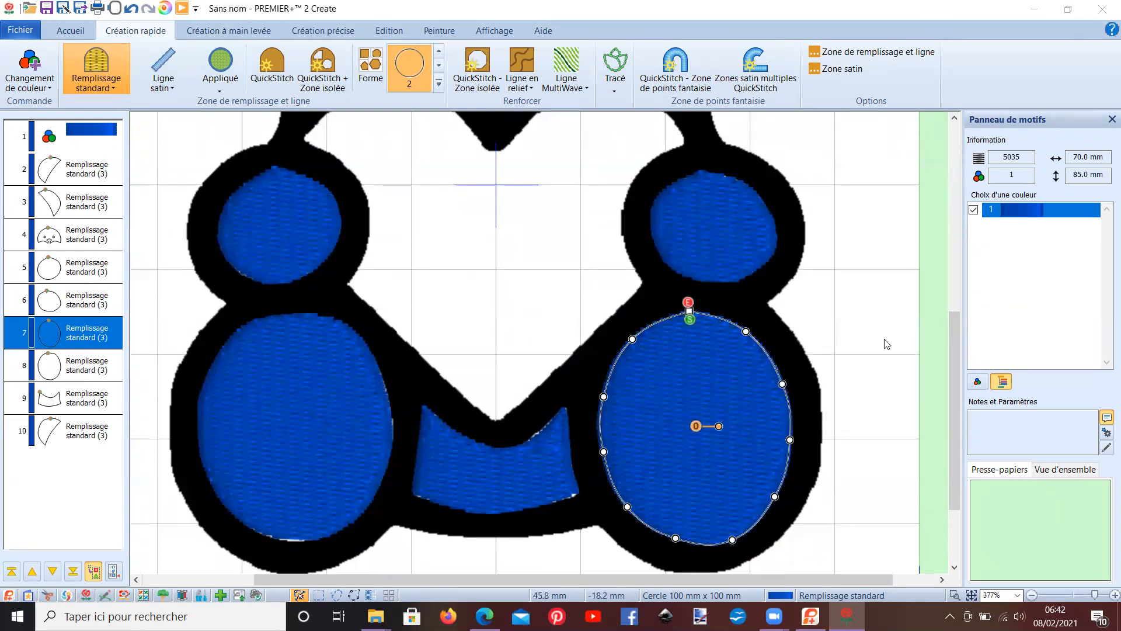
# Lower the bottom node of the left-hand foot's fill to cover the gap along its lower edge.
pyautogui.rightClick(887, 344)
pyautogui.click(598, 507)
pyautogui.click(97, 439)
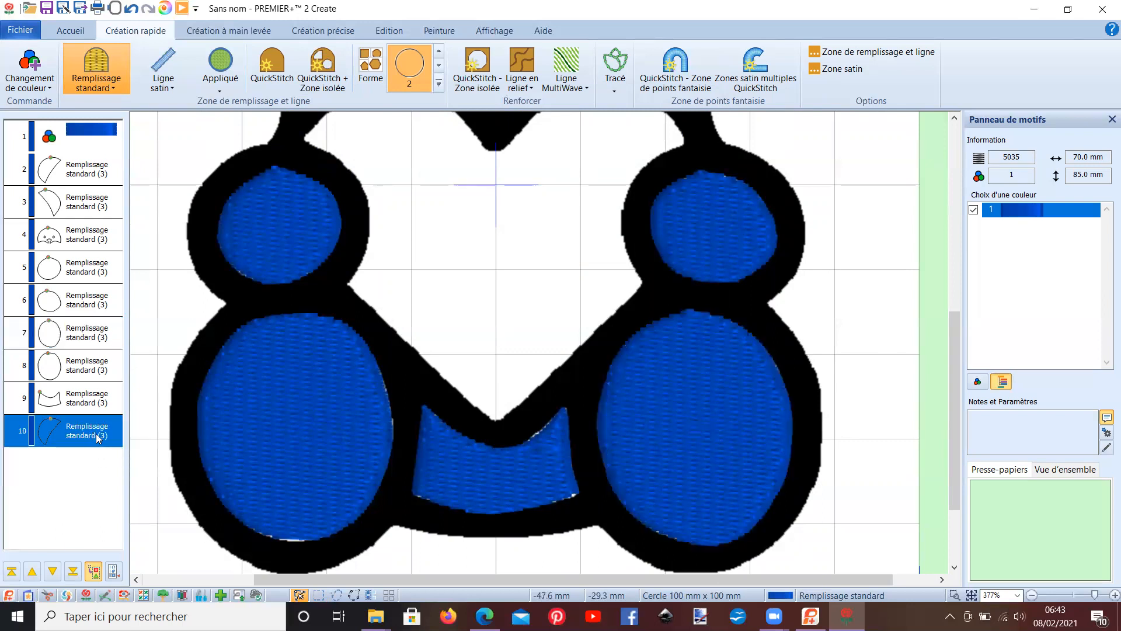
pyautogui.click(265, 500)
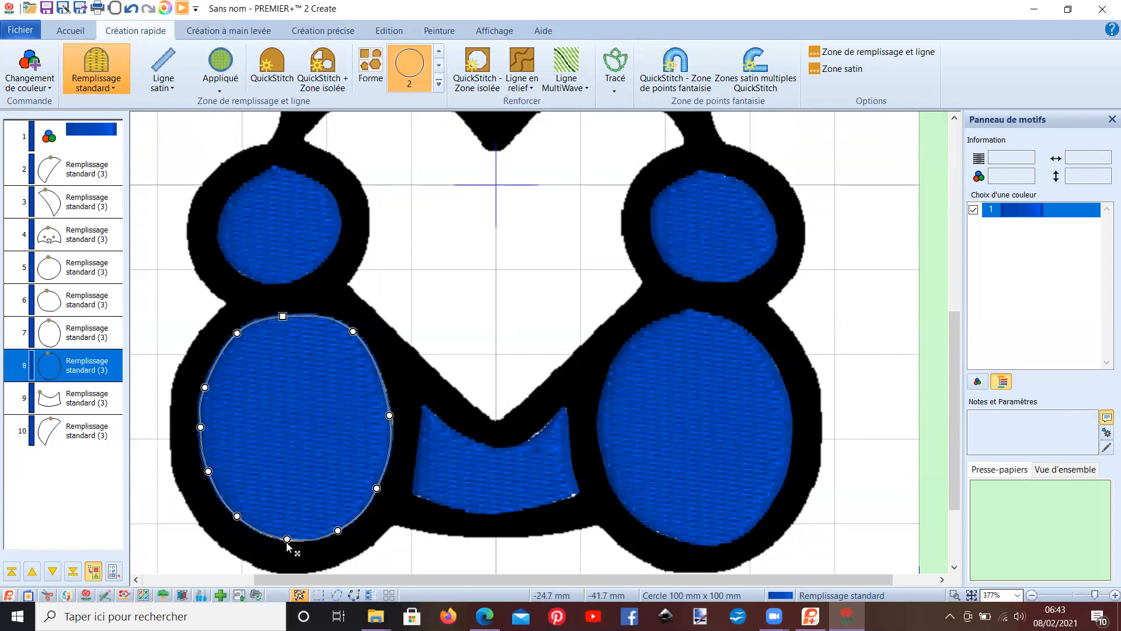
# Raise the right-hand curve node on the belly fill's upper edge and move its lower-right corner outward onto the outline.
pyautogui.click(537, 448)
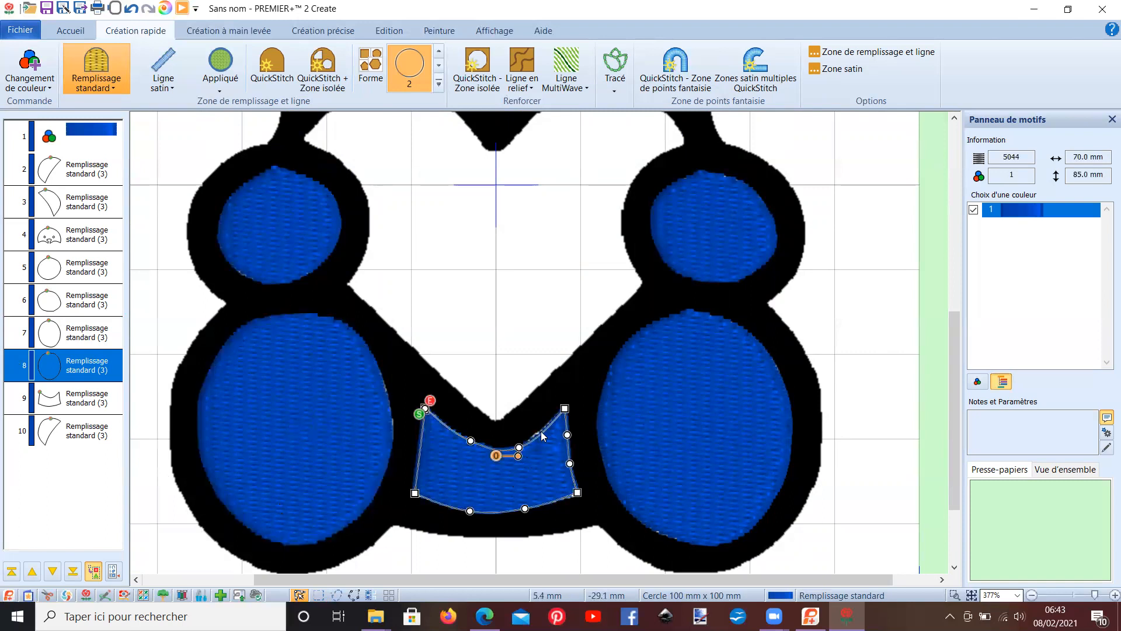
pyautogui.moveTo(519, 448); pyautogui.dragTo(520, 441)
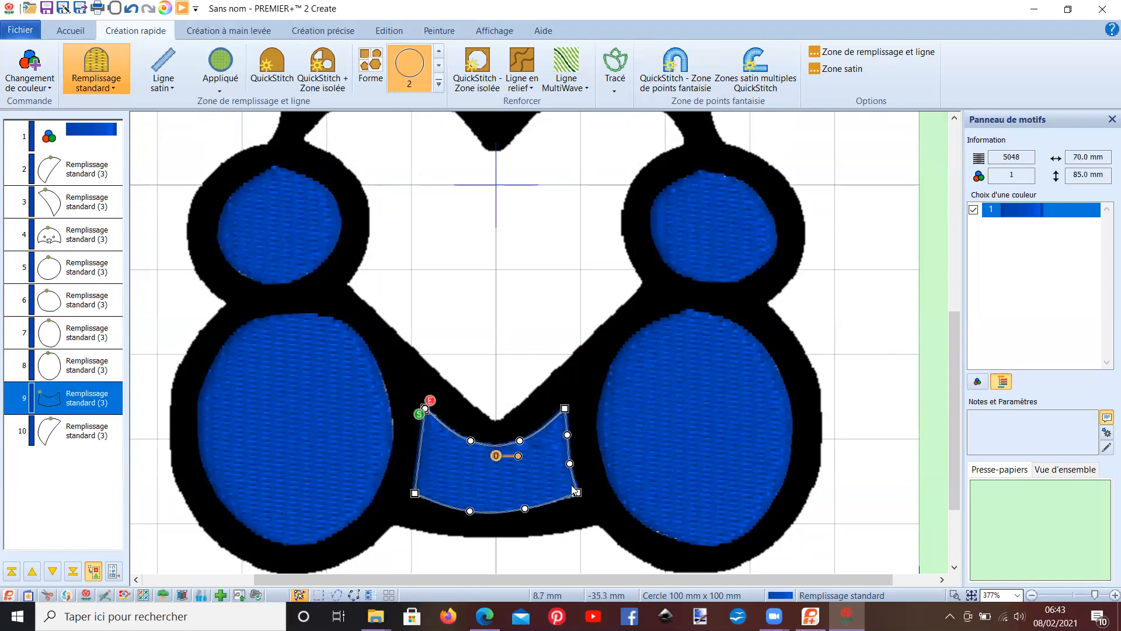
pyautogui.moveTo(579, 494); pyautogui.dragTo(583, 500)
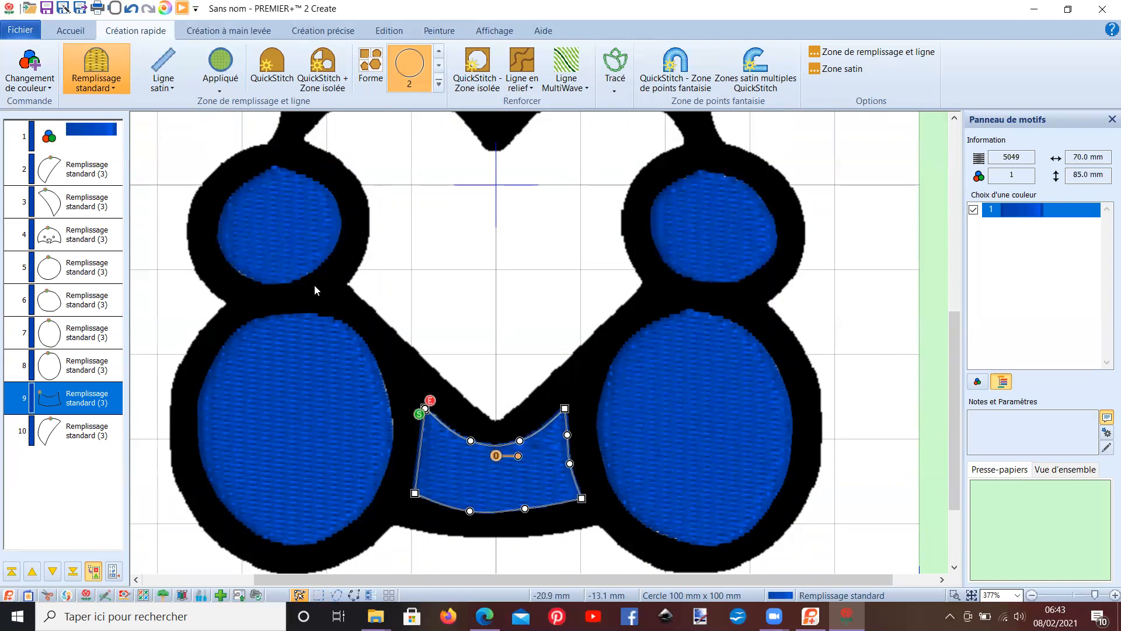
# Change the bear fills' thread colour to Marine Gold 2596 from the Robison-Anton Rayon 40 range.
pyautogui.scroll(10, 685, 426)
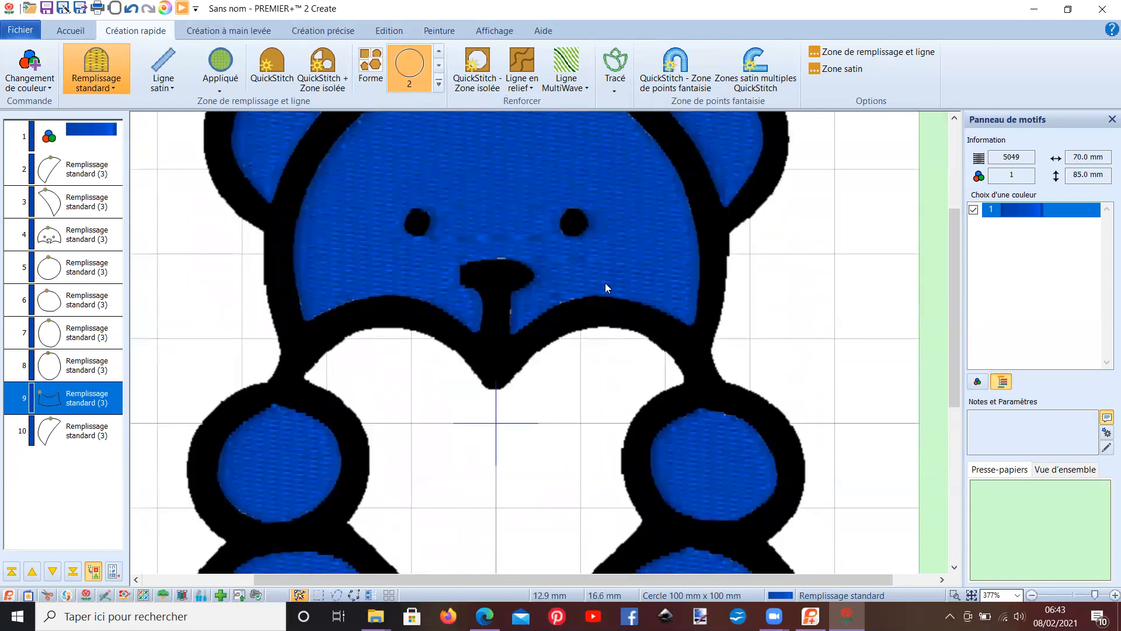
pyautogui.scroll(-3, 586, 291)
pyautogui.scroll(-3, 437, 310)
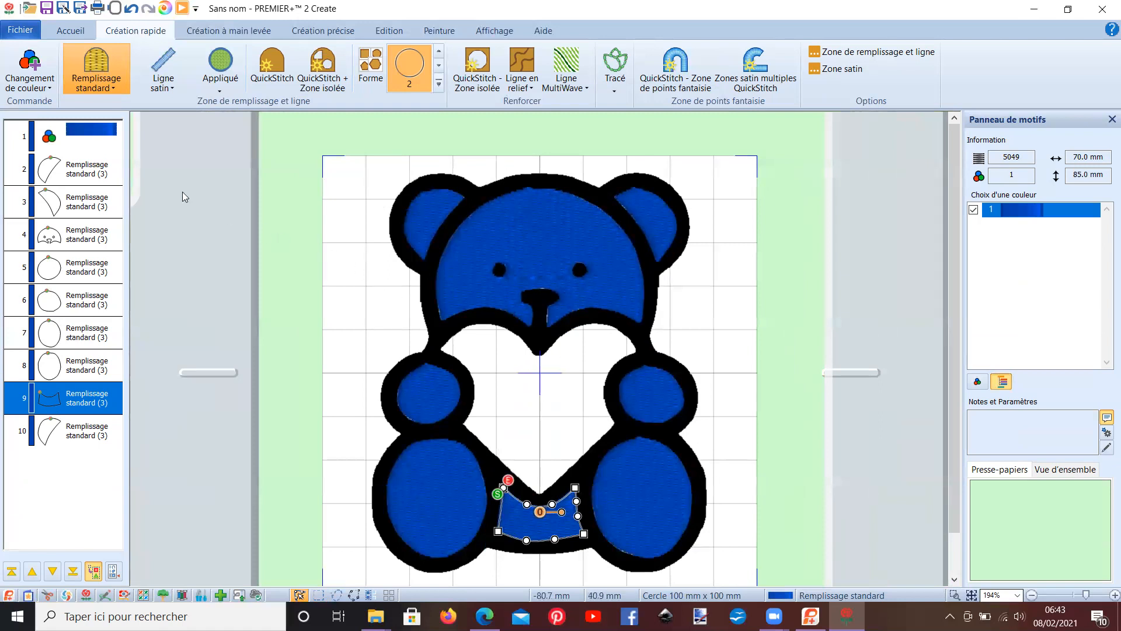
pyautogui.click(96, 134)
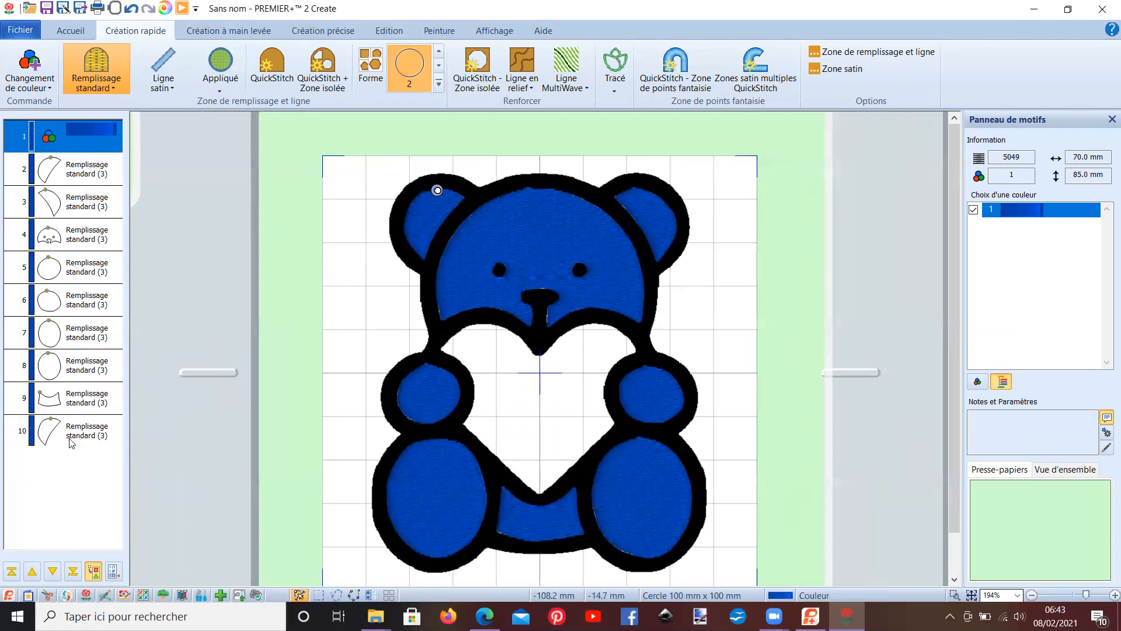
pyautogui.rightClick(88, 132)
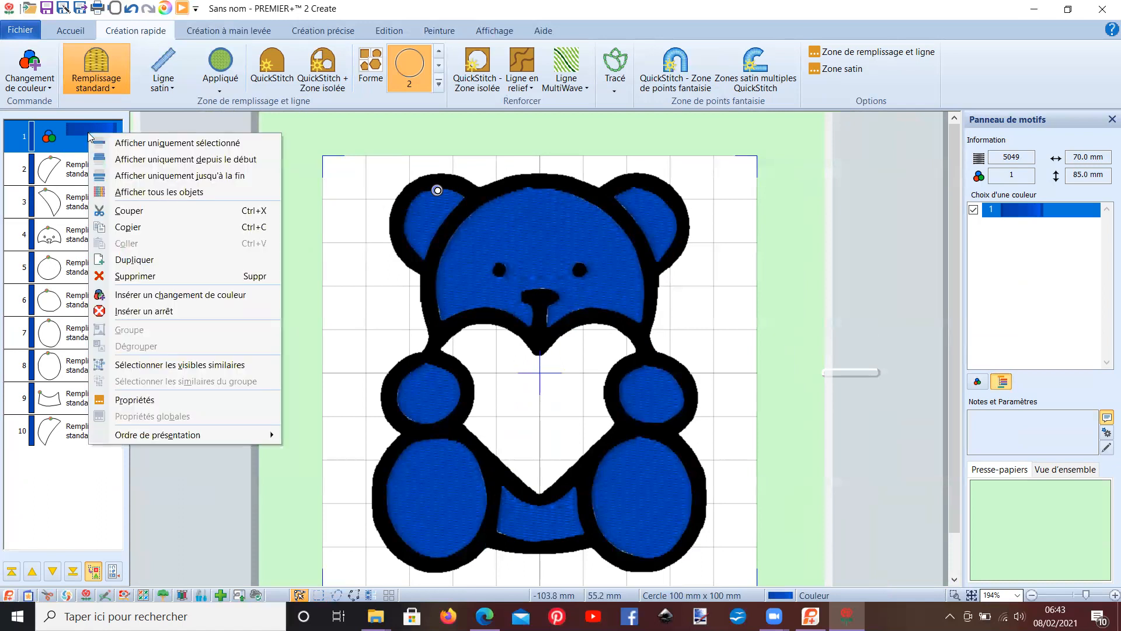
pyautogui.click(164, 297)
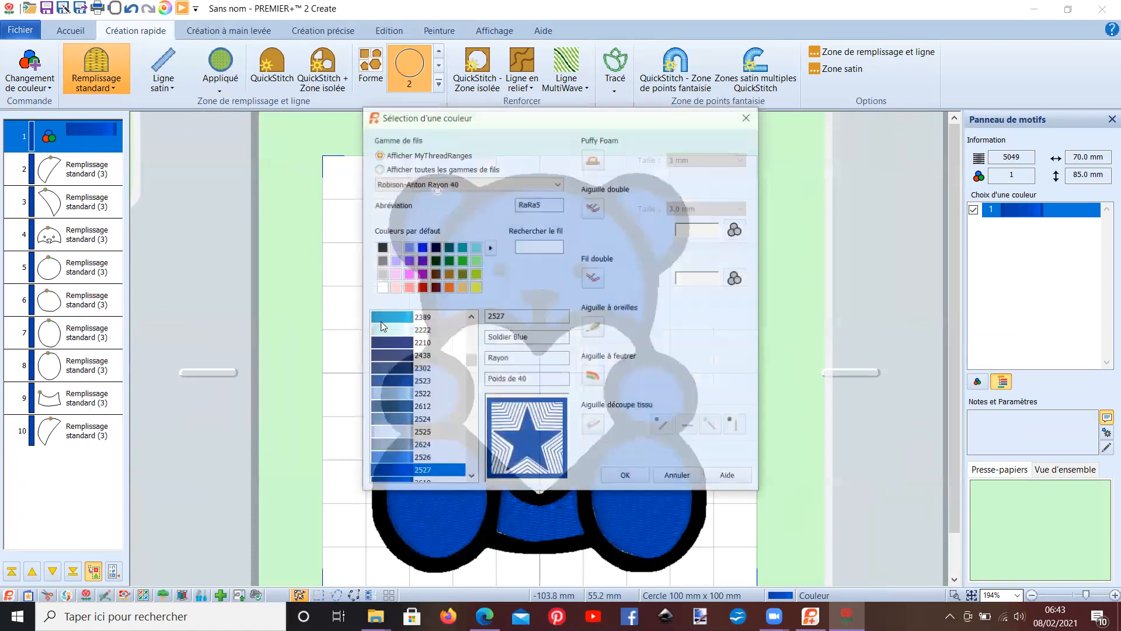
pyautogui.click(461, 287)
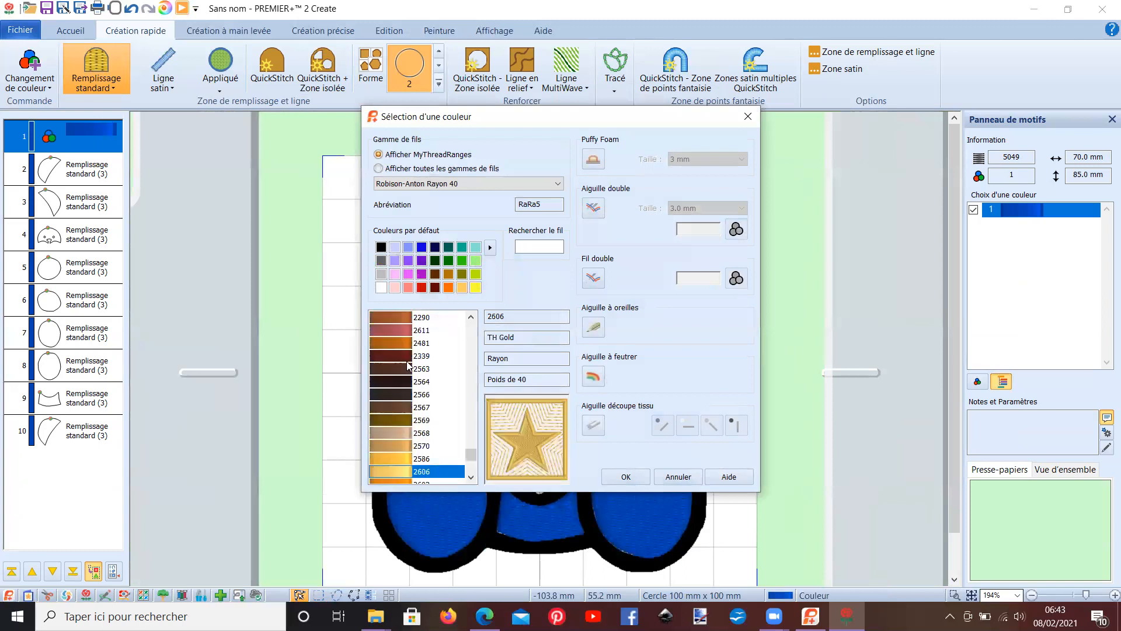
pyautogui.scroll(-3, 411, 446)
pyautogui.scroll(6, 410, 444)
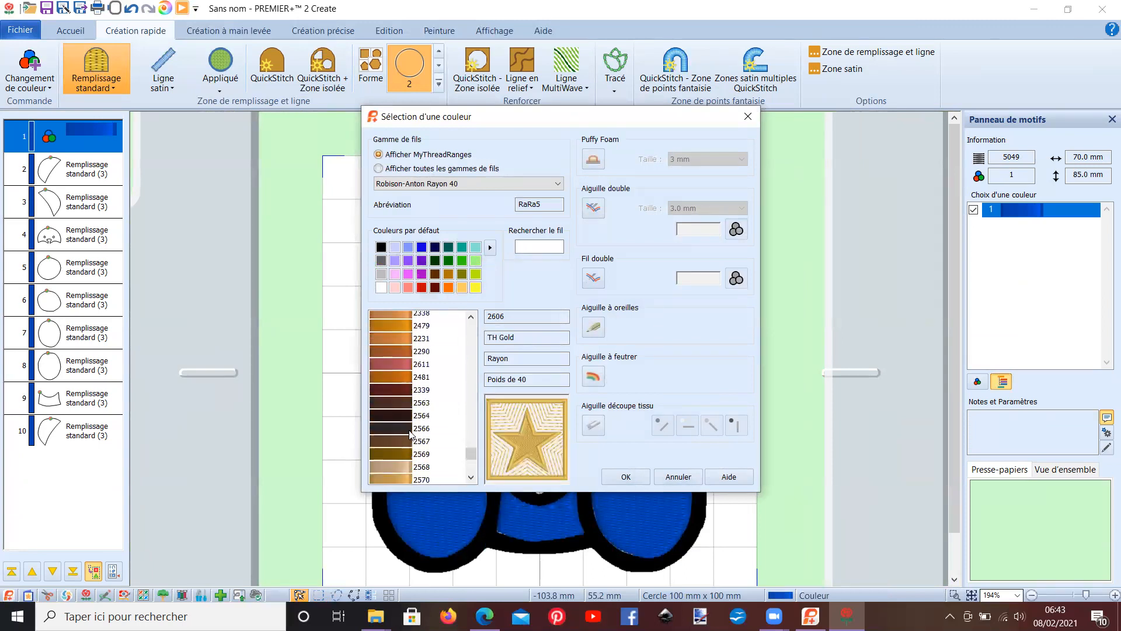
pyautogui.scroll(3, 410, 435)
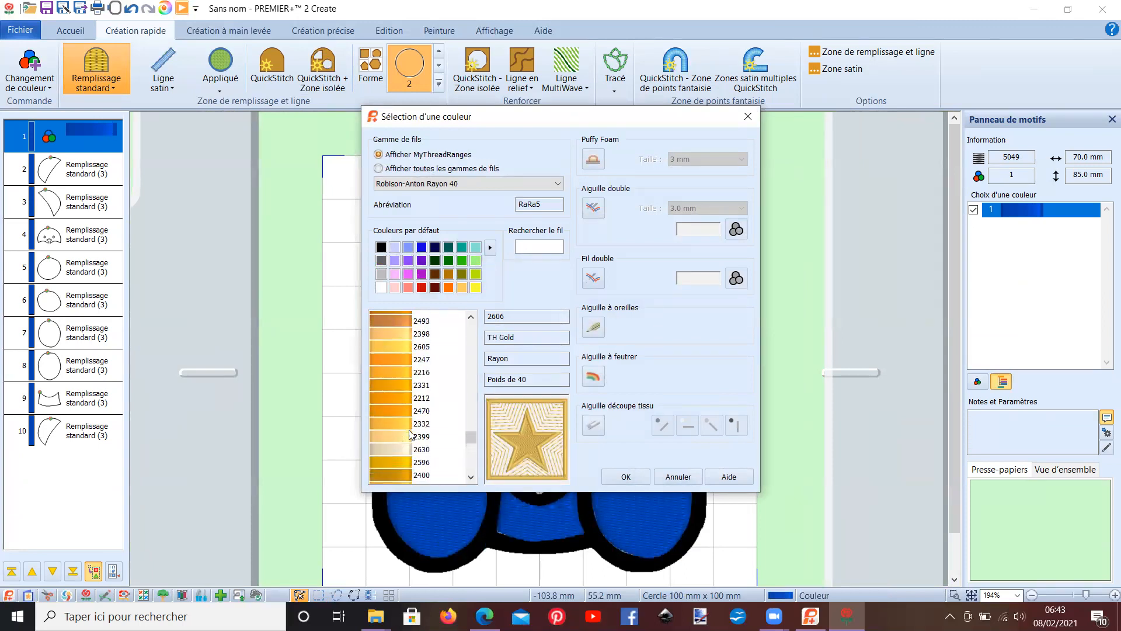
pyautogui.click(376, 420)
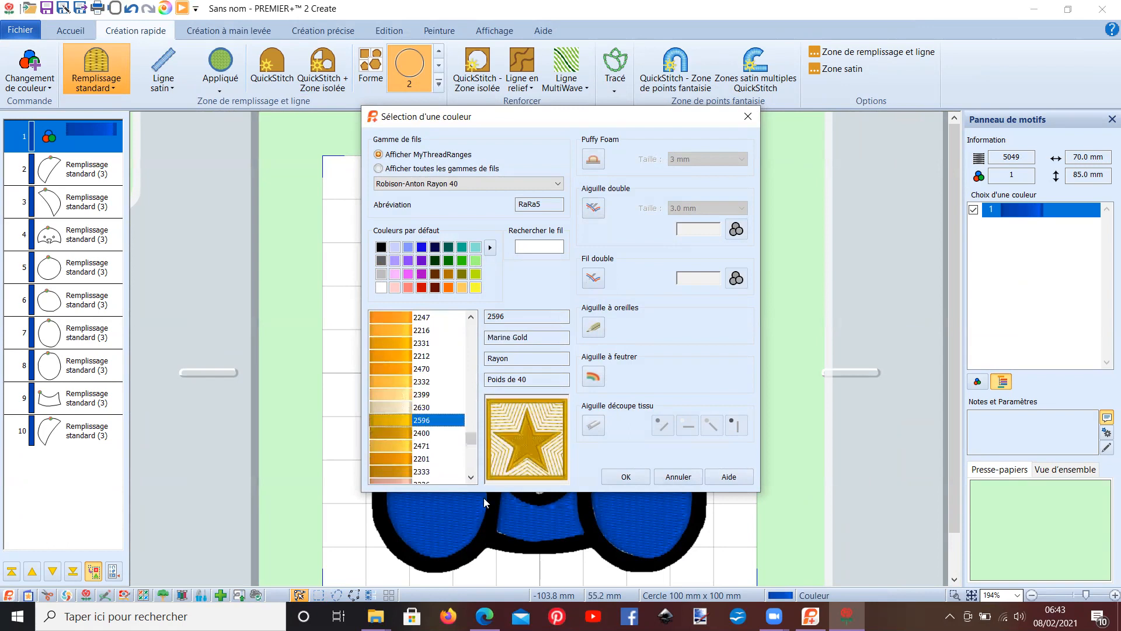
pyautogui.click(628, 479)
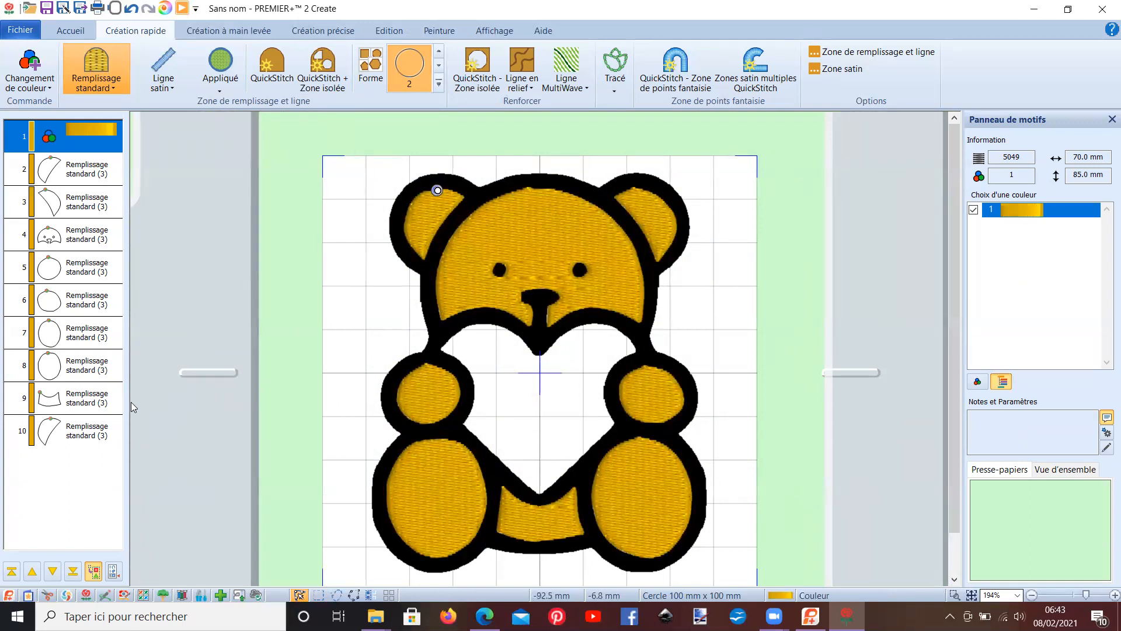
# Insert a colour change to Very Red 2419 after the last gold fill, object 10.
pyautogui.rightClick(73, 432)
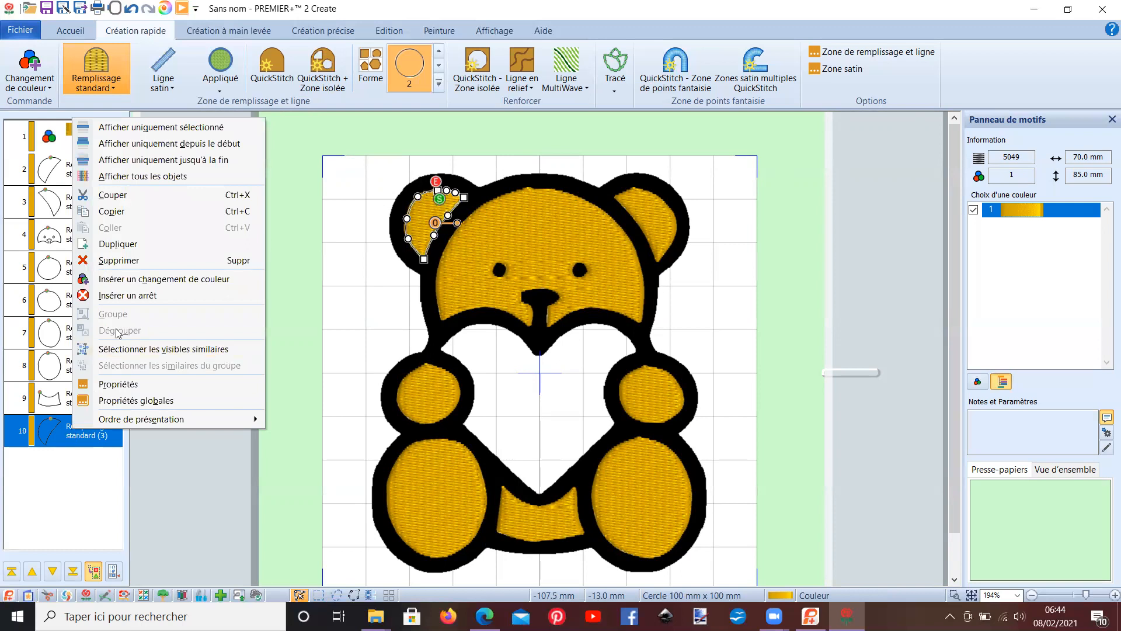
pyautogui.click(287, 335)
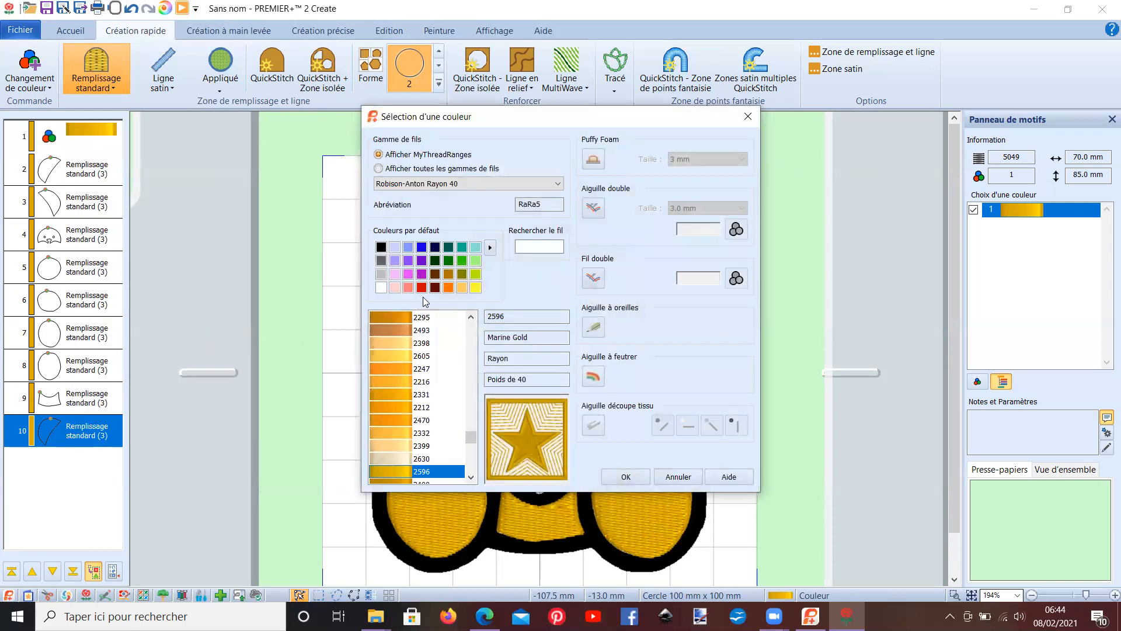
pyautogui.click(421, 287)
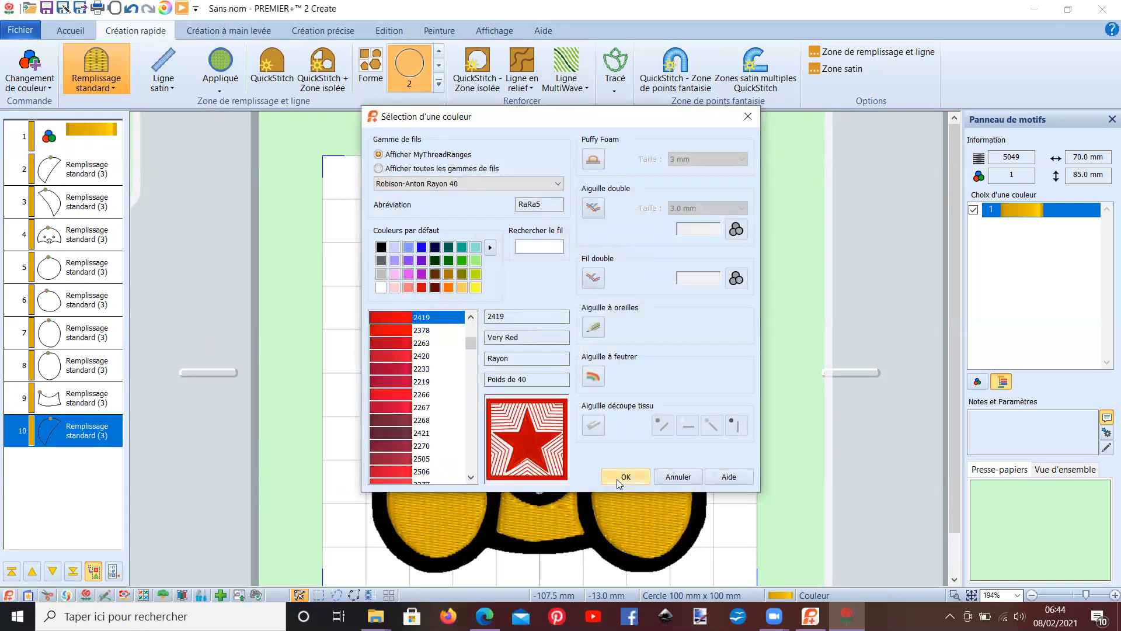
pyautogui.click(625, 476)
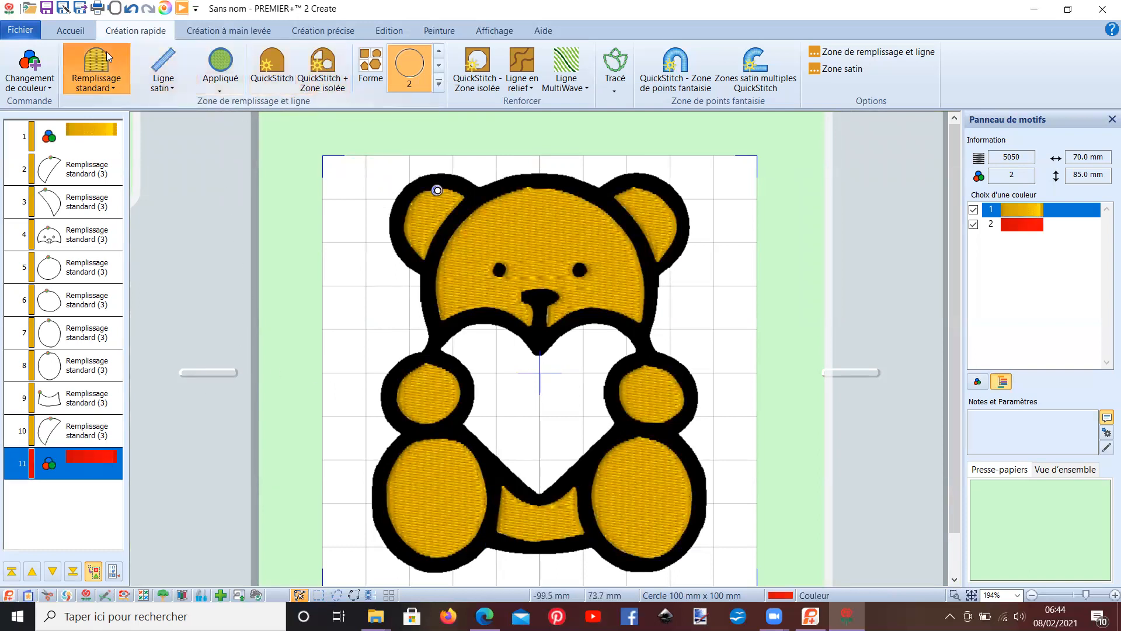
# Fill the heart with QuickStitch + Zone isolée, using a colour tolerance of 10 and the Bas point count.
pyautogui.click(319, 84)
pyautogui.click(500, 371)
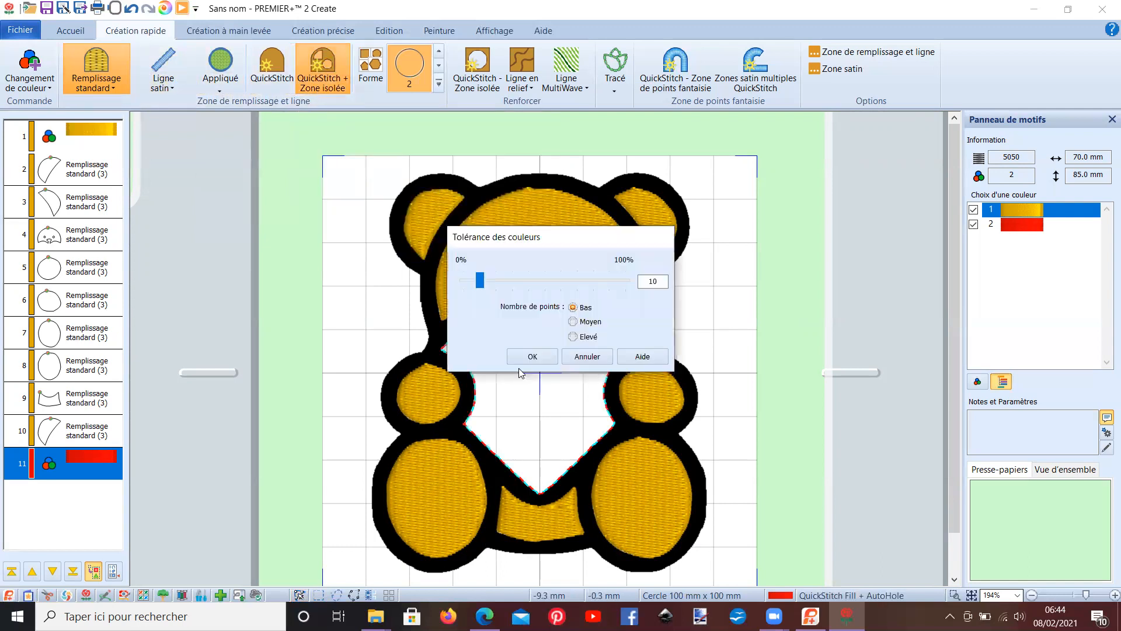
pyautogui.click(531, 359)
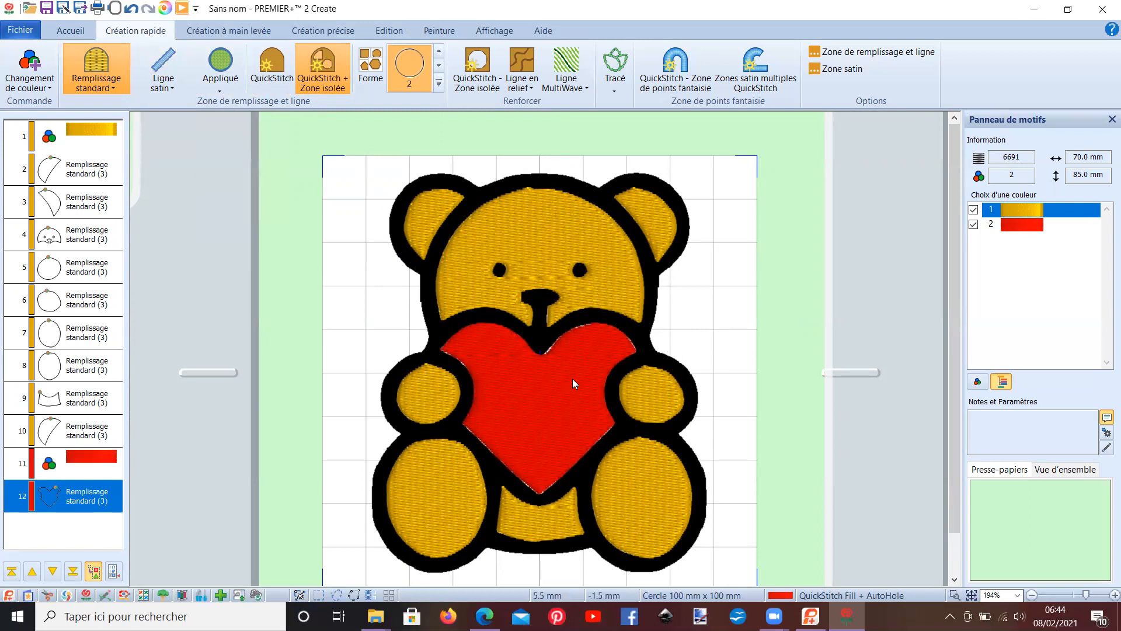
# Move the heart fill's bottom tip, both lower side corners and the two nodes on its lower-right edge outward onto the outline.
pyautogui.scroll(5, 575, 384)
pyautogui.rightClick(466, 337)
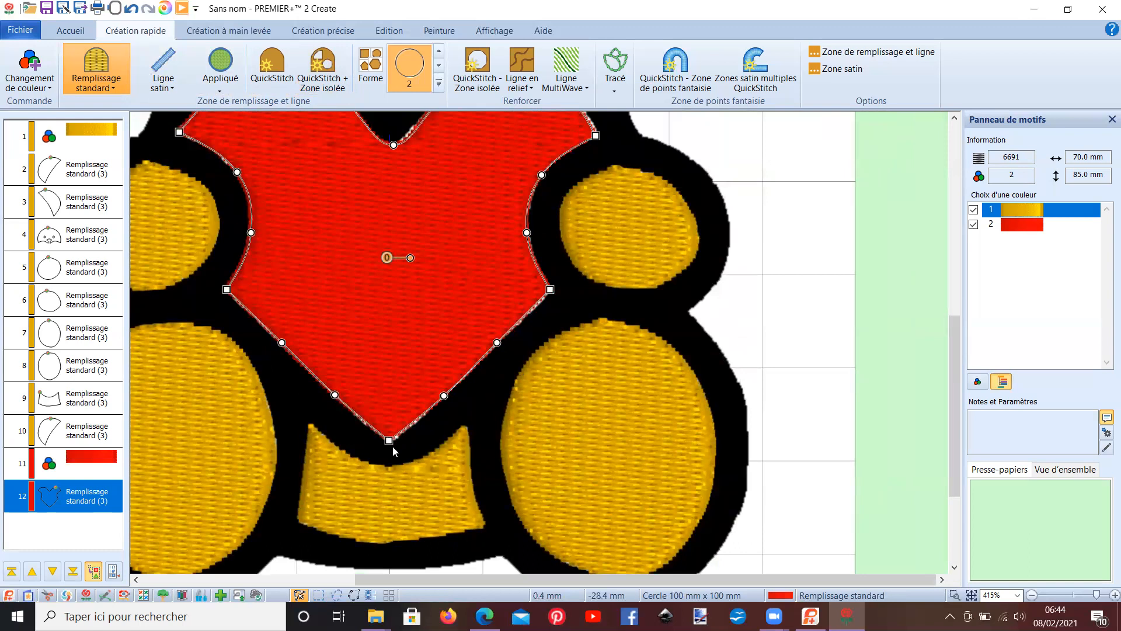
pyautogui.moveTo(389, 441); pyautogui.dragTo(394, 453)
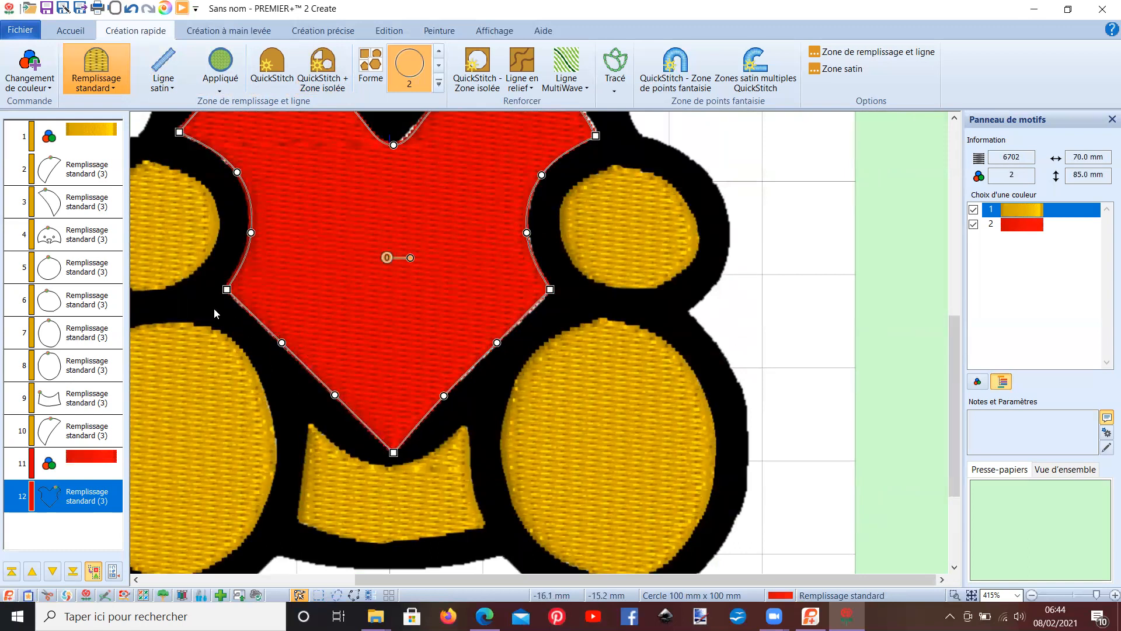
pyautogui.moveTo(228, 294); pyautogui.dragTo(218, 297)
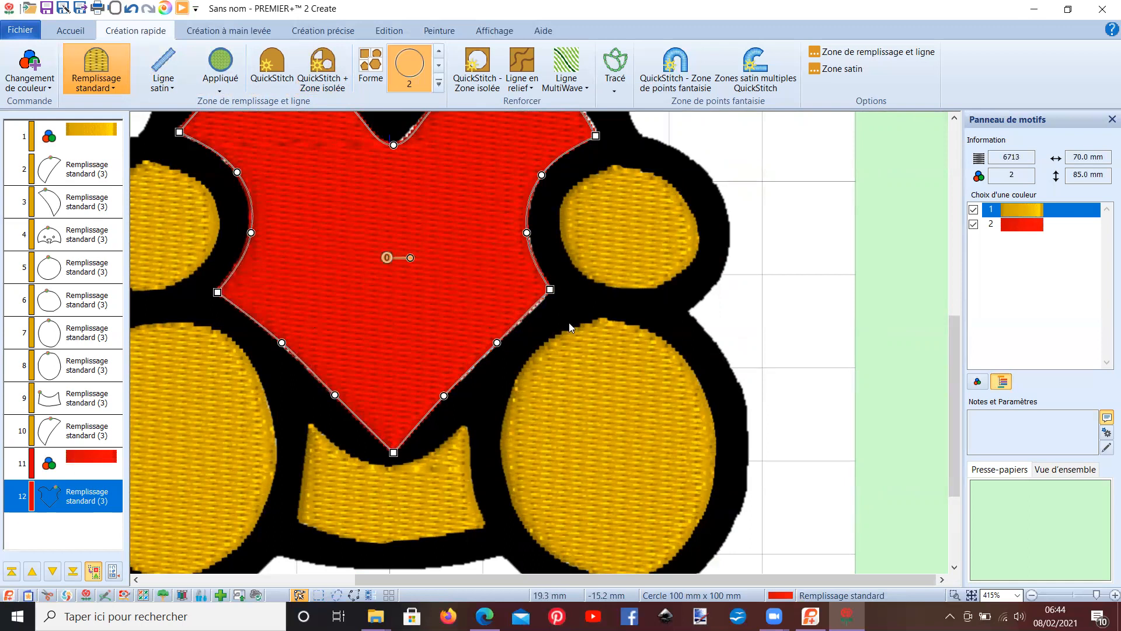
pyautogui.moveTo(551, 292); pyautogui.dragTo(559, 292)
pyautogui.moveTo(498, 344); pyautogui.dragTo(503, 350)
pyautogui.moveTo(447, 400); pyautogui.dragTo(450, 405)
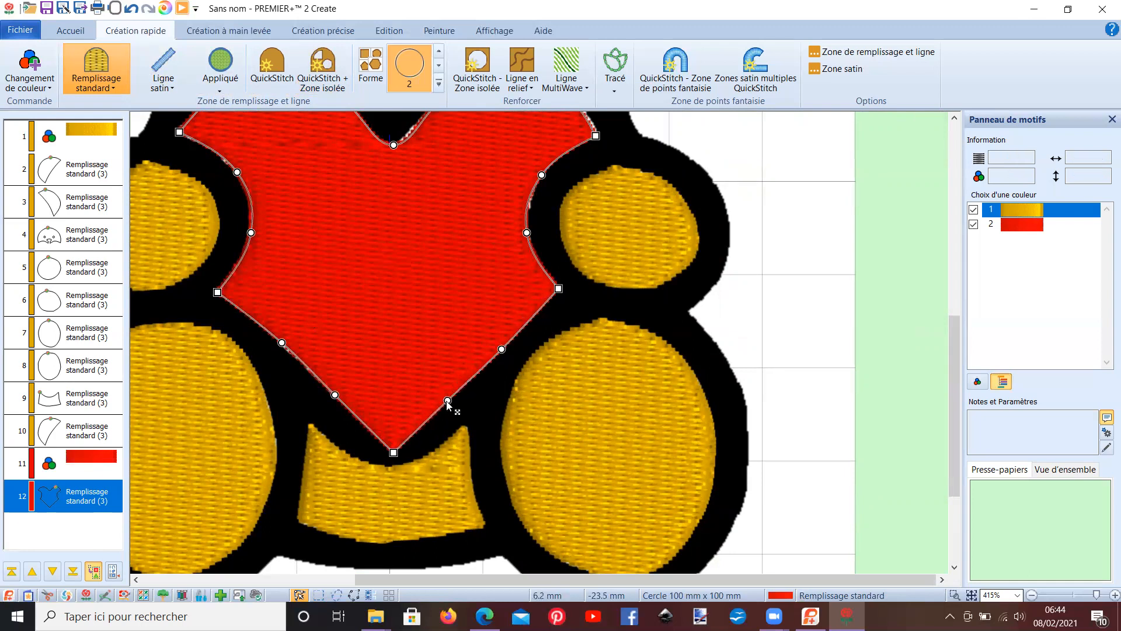
# Adjust the heart fill's upper corners, right lobe nodes, central notch and the node below its upper-left corner to reach the outline.
pyautogui.scroll(3, 539, 312)
pyautogui.moveTo(599, 305); pyautogui.dragTo(607, 302)
pyautogui.moveTo(508, 245); pyautogui.dragTo(501, 242)
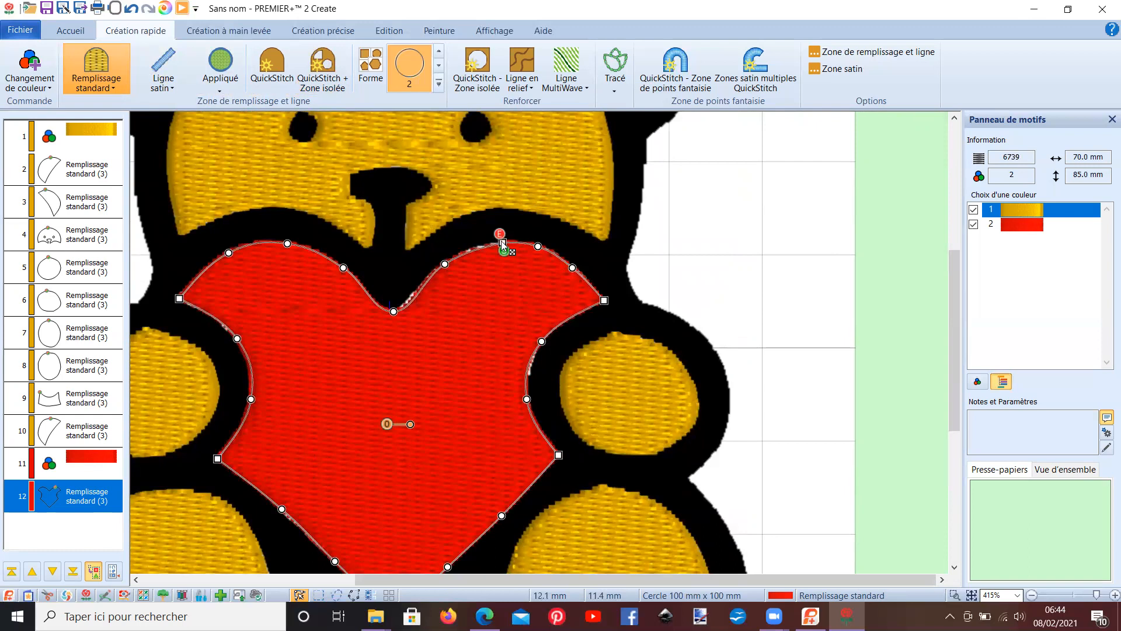
pyautogui.moveTo(452, 271); pyautogui.dragTo(443, 266)
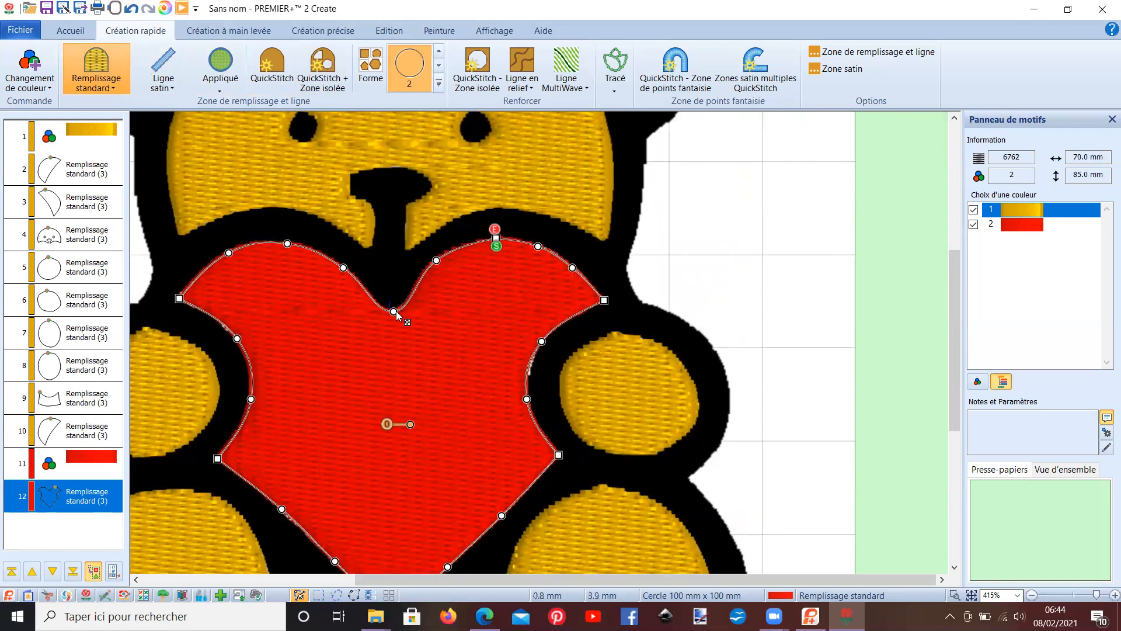
pyautogui.moveTo(394, 313); pyautogui.dragTo(392, 309)
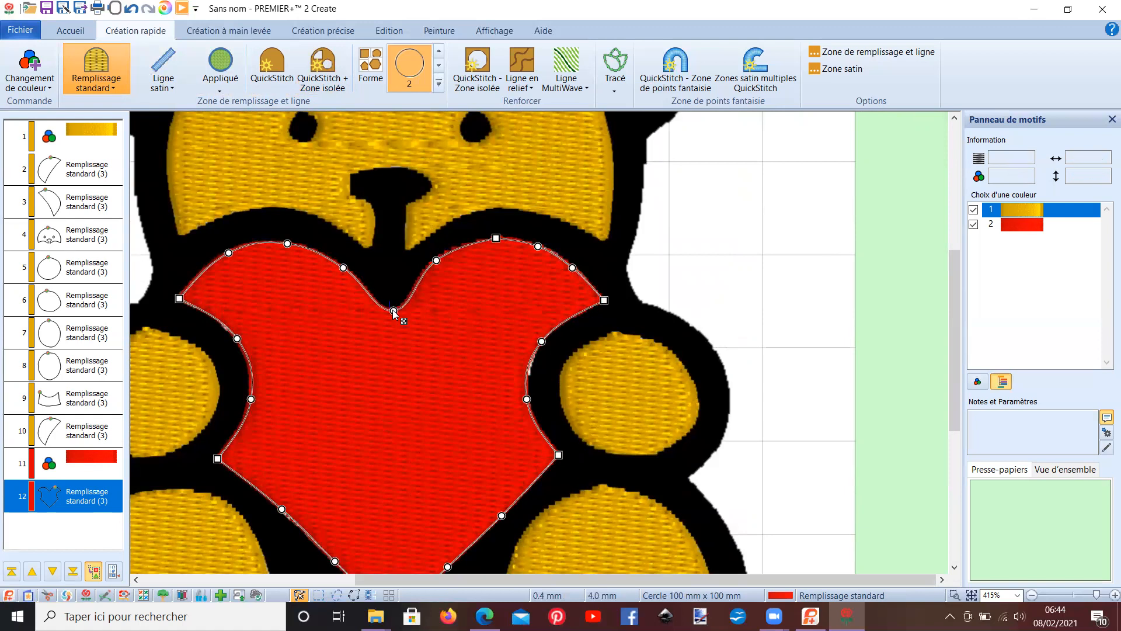
pyautogui.moveTo(244, 342); pyautogui.dragTo(239, 343)
pyautogui.moveTo(176, 299); pyautogui.dragTo(171, 303)
# Reselect the heart fill and adjust its node beside the right-hand paw to close the remaining gap.
pyautogui.scroll(-3, 495, 443)
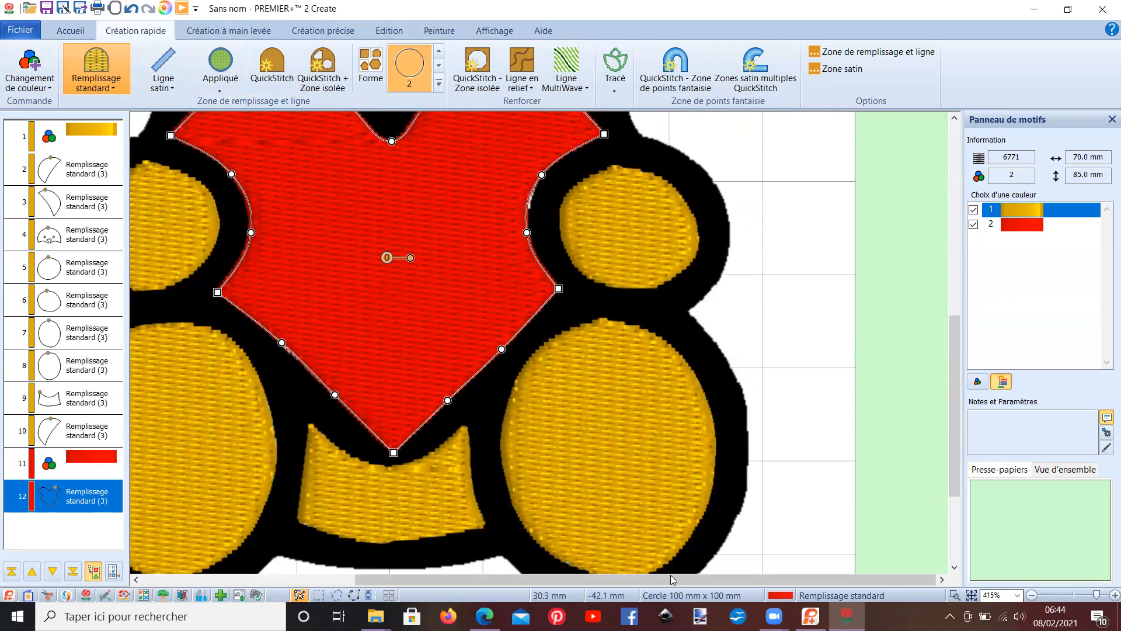
pyautogui.scroll(-3, 812, 382)
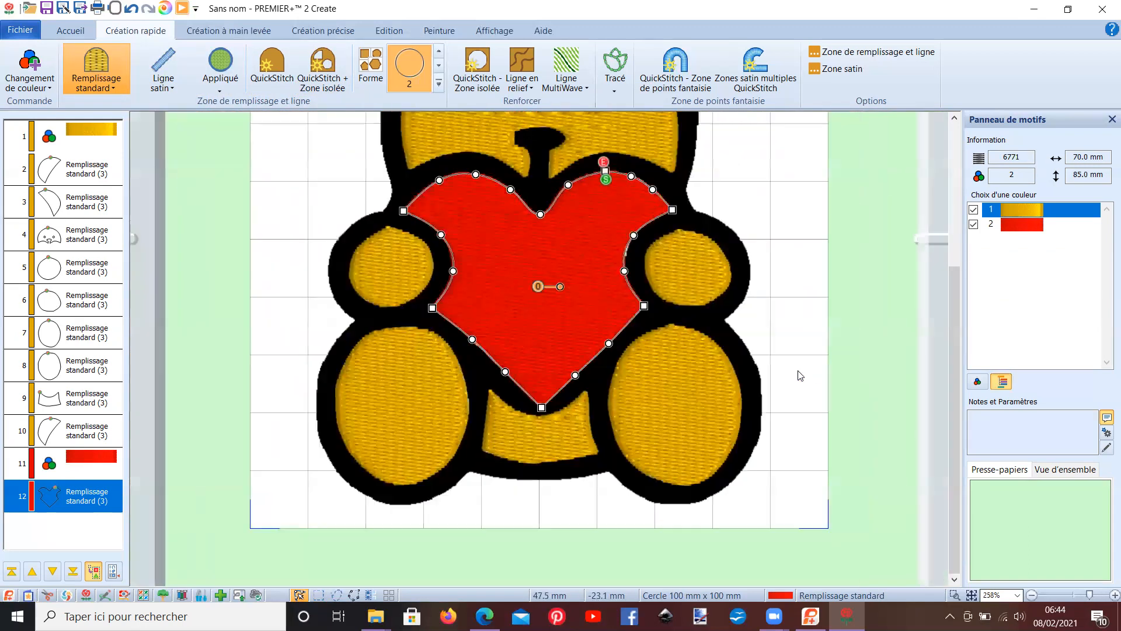
pyautogui.scroll(-1, 800, 376)
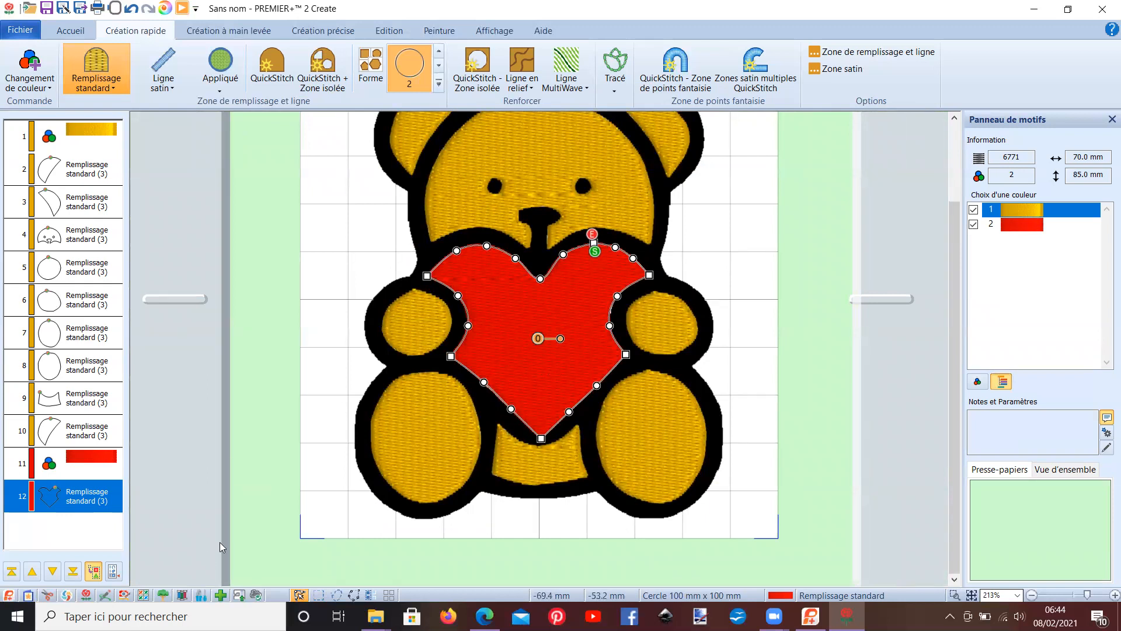
pyautogui.click(66, 425)
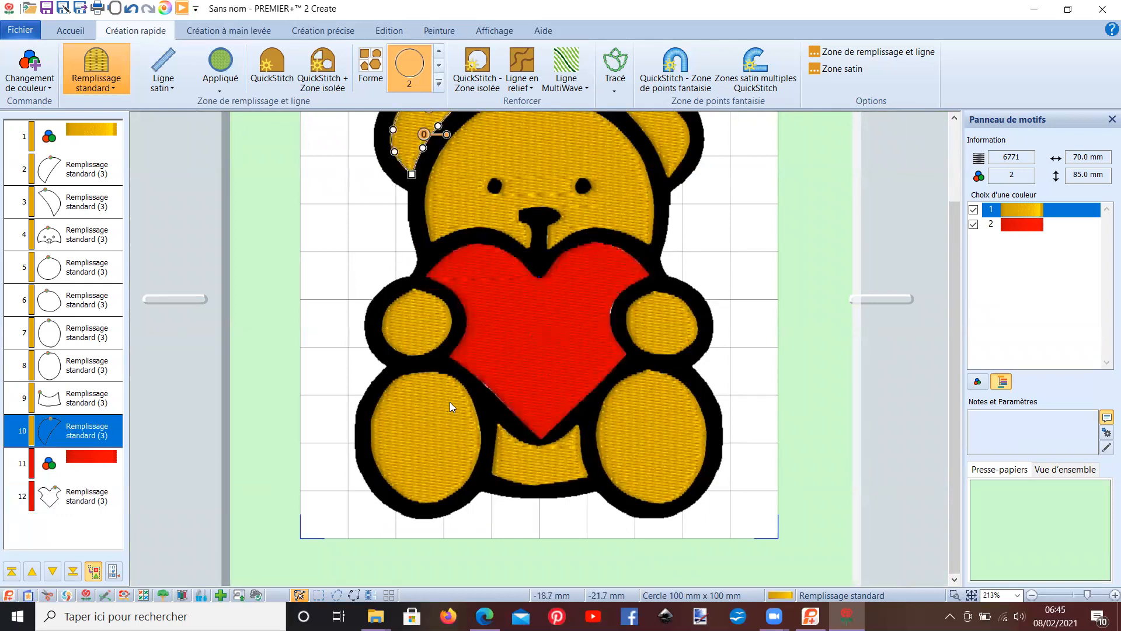
pyautogui.click(596, 318)
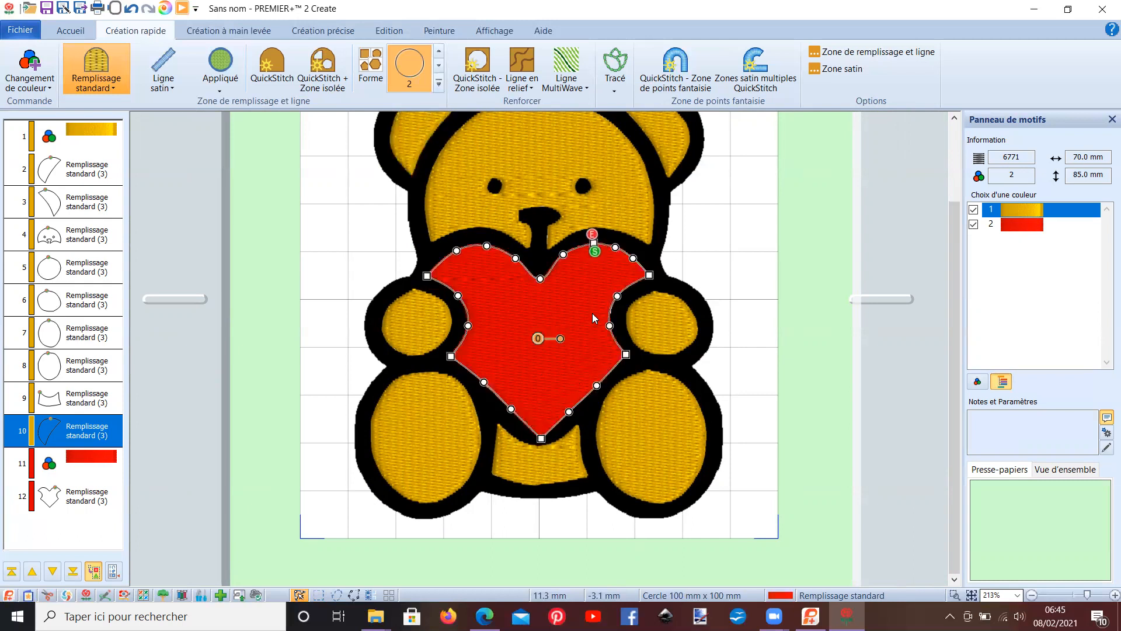
pyautogui.moveTo(618, 296); pyautogui.dragTo(620, 298)
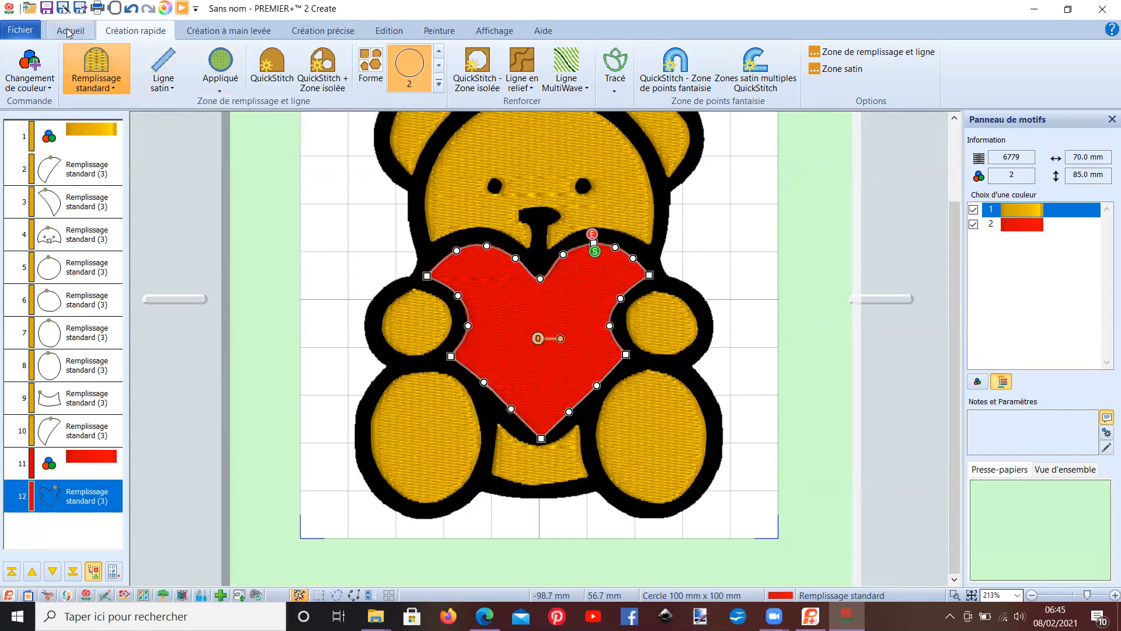
pyautogui.click(47, 9)
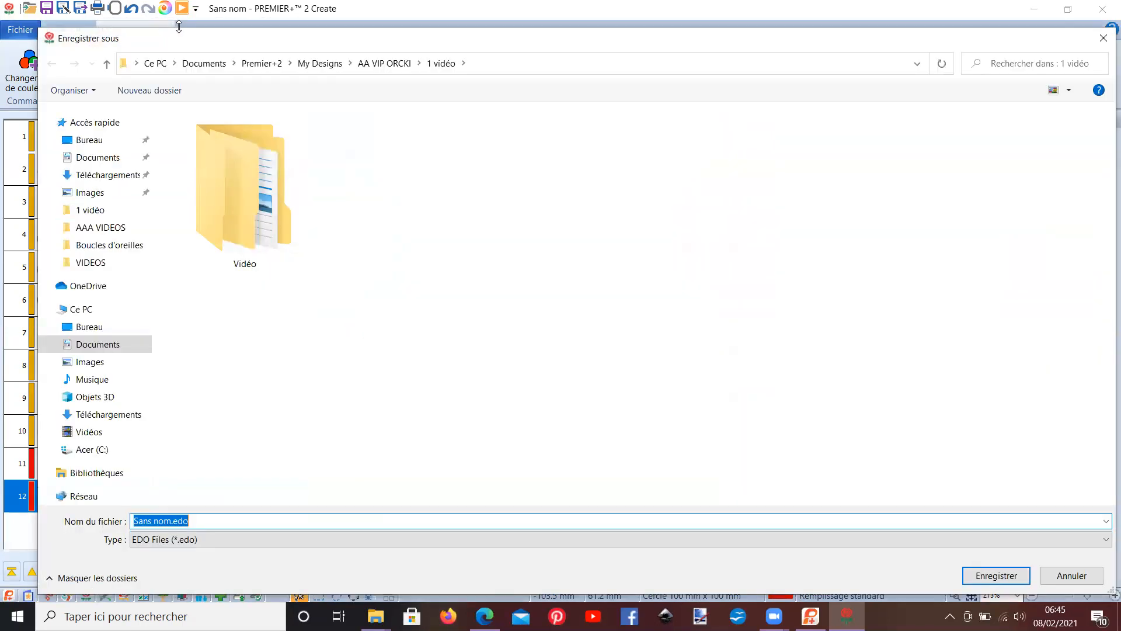
pyautogui.click(1056, 579)
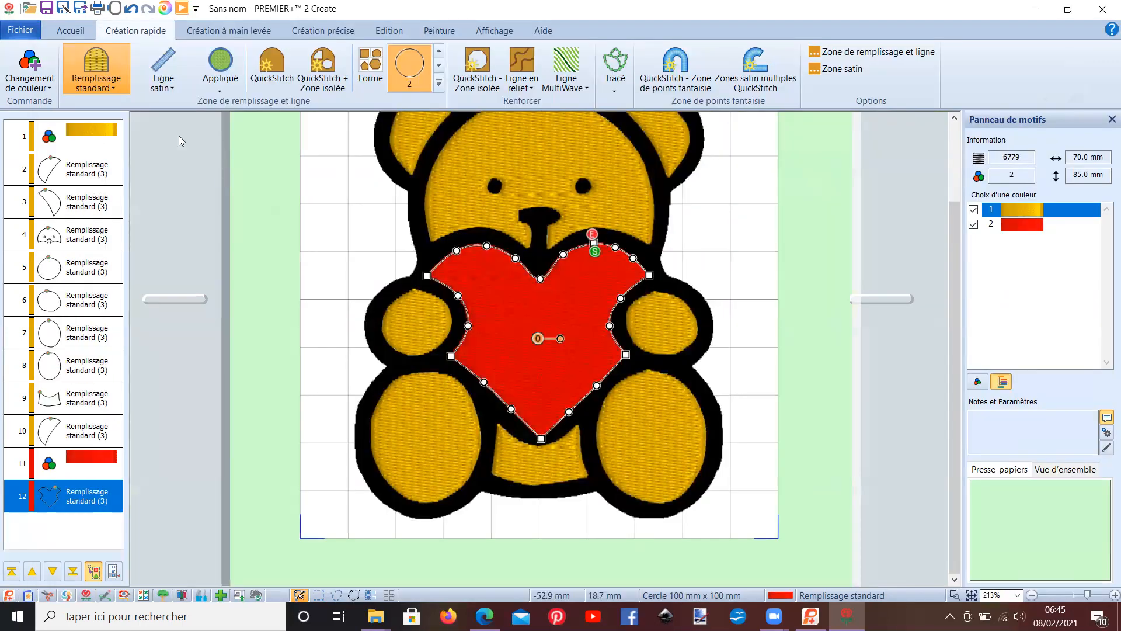
pyautogui.click(47, 8)
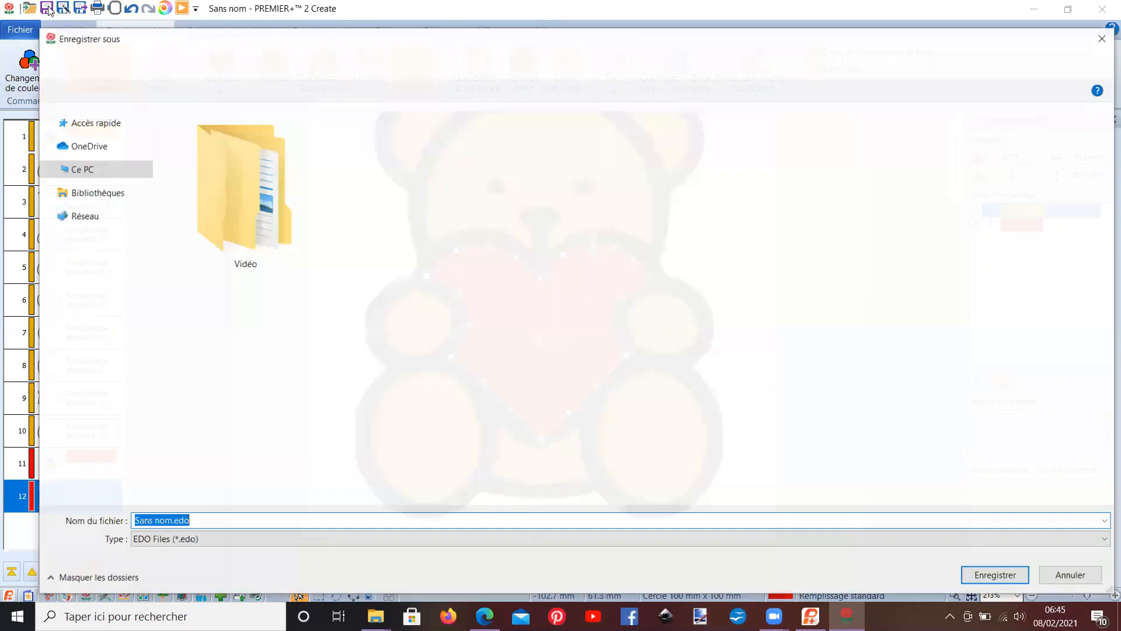
pyautogui.click(1066, 578)
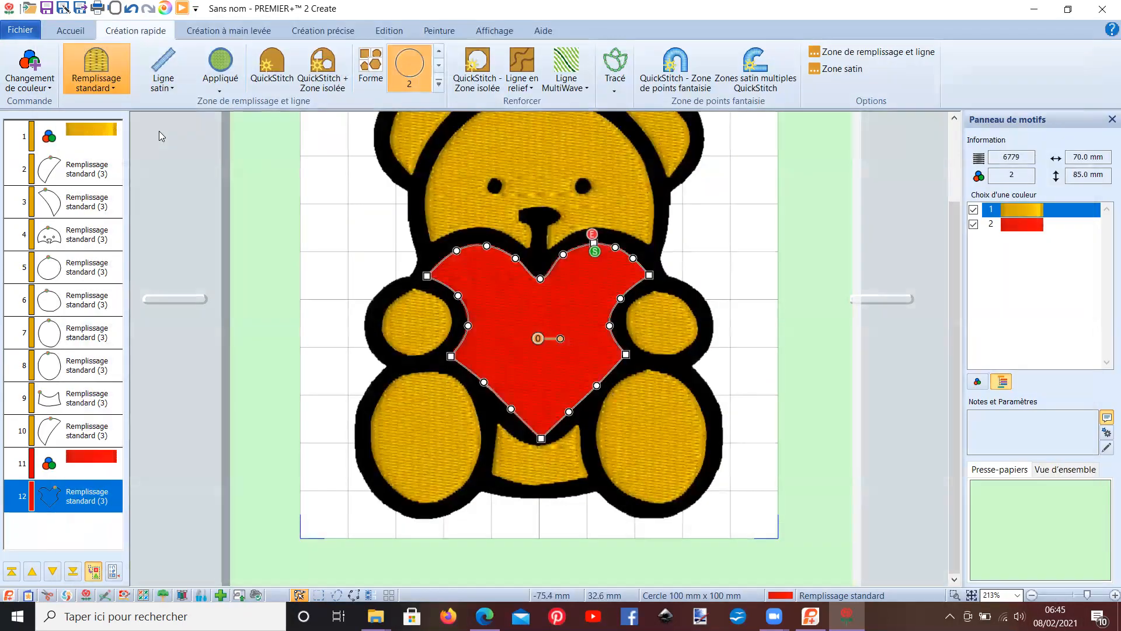
pyautogui.click(22, 32)
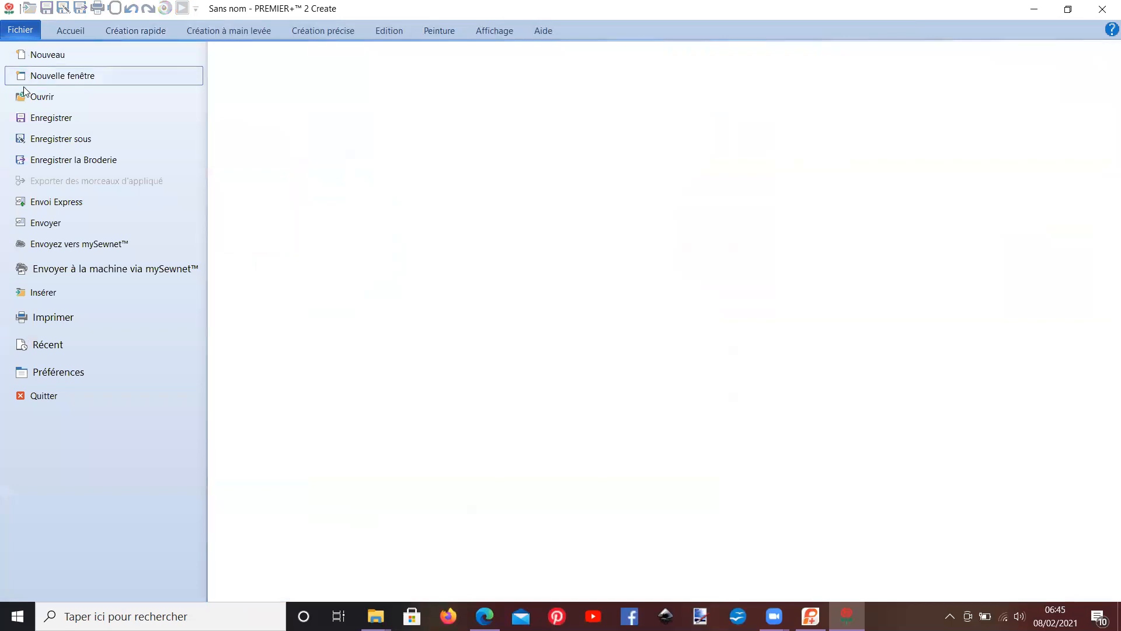
pyautogui.click(36, 139)
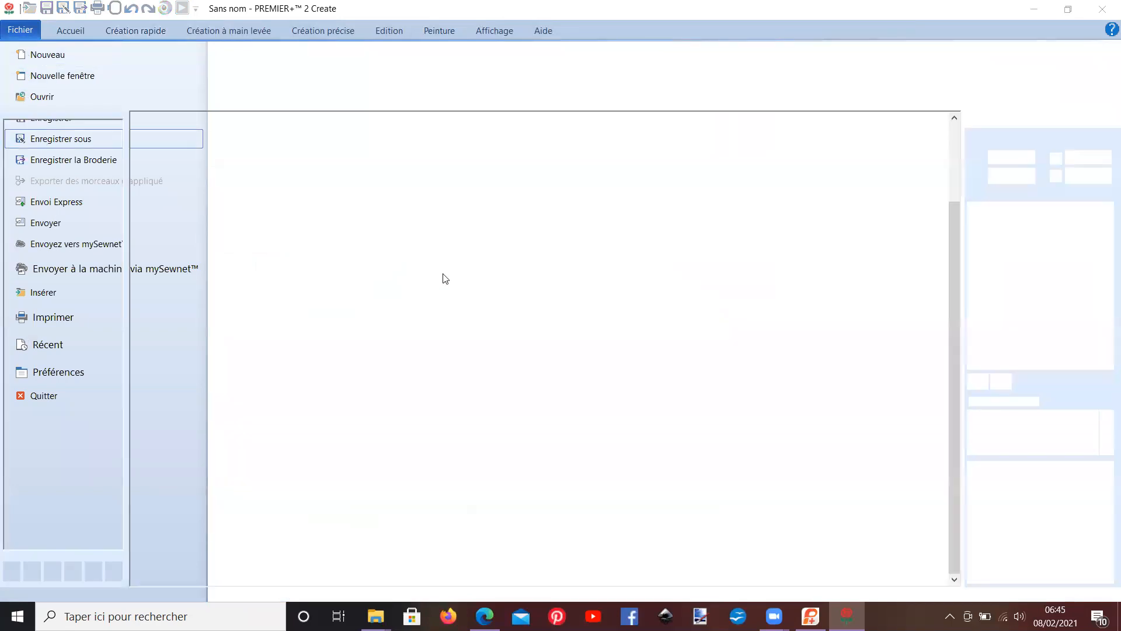
pyautogui.doubleClick(270, 204)
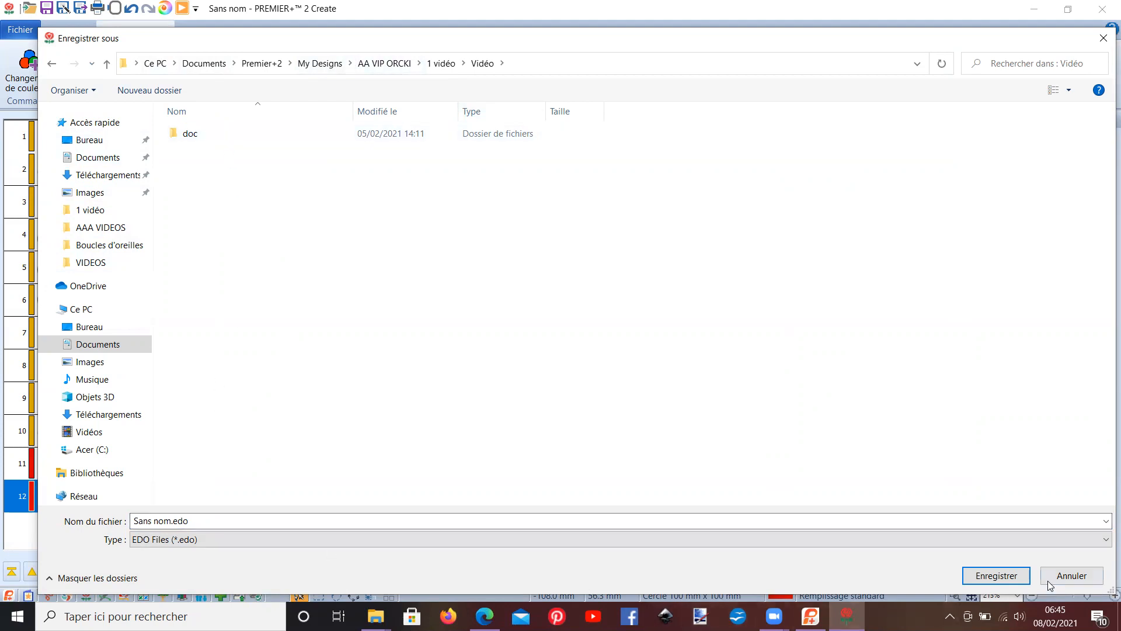
pyautogui.click(1072, 575)
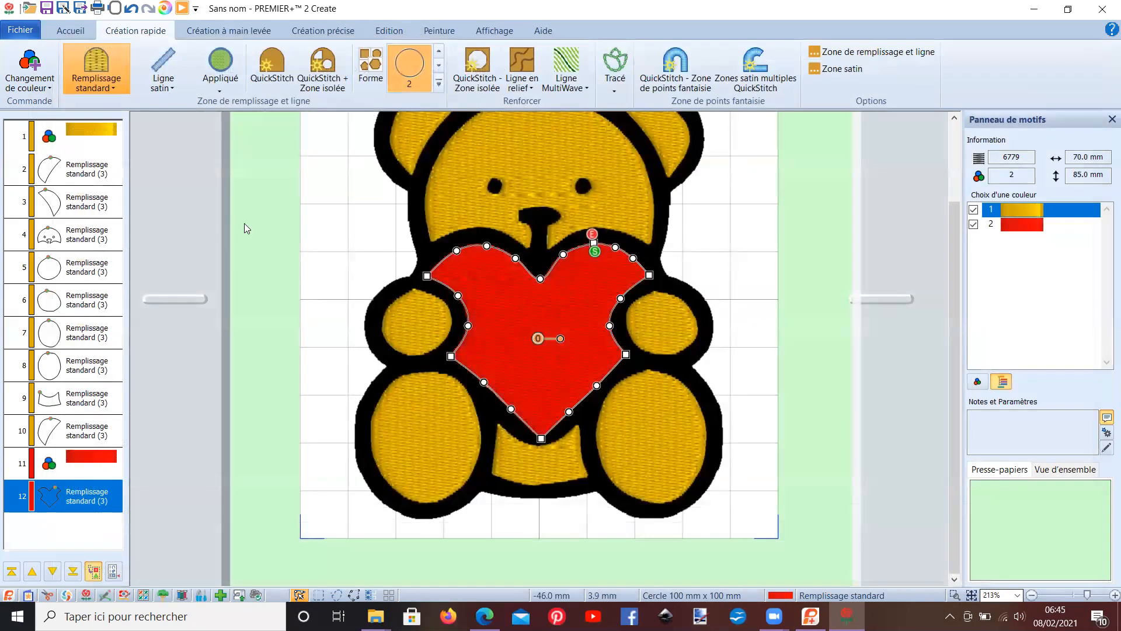
# Save the design as ourson in EDO format in Premier+2 > Samples > Create > Edo > AAA VIDEOS.
pyautogui.click(20, 29)
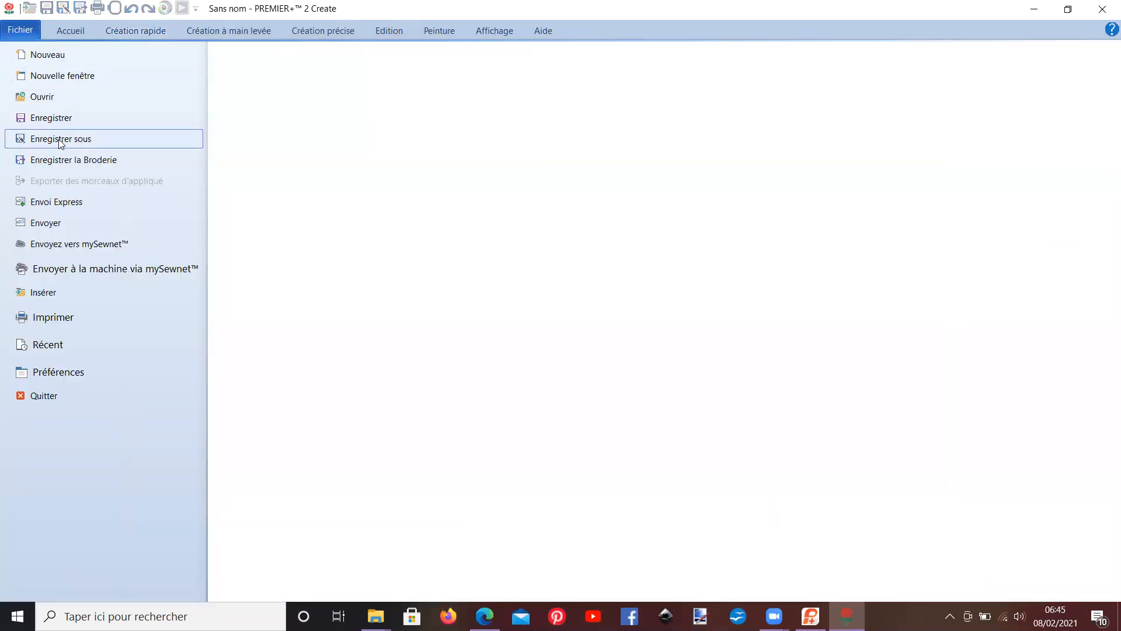
pyautogui.click(61, 139)
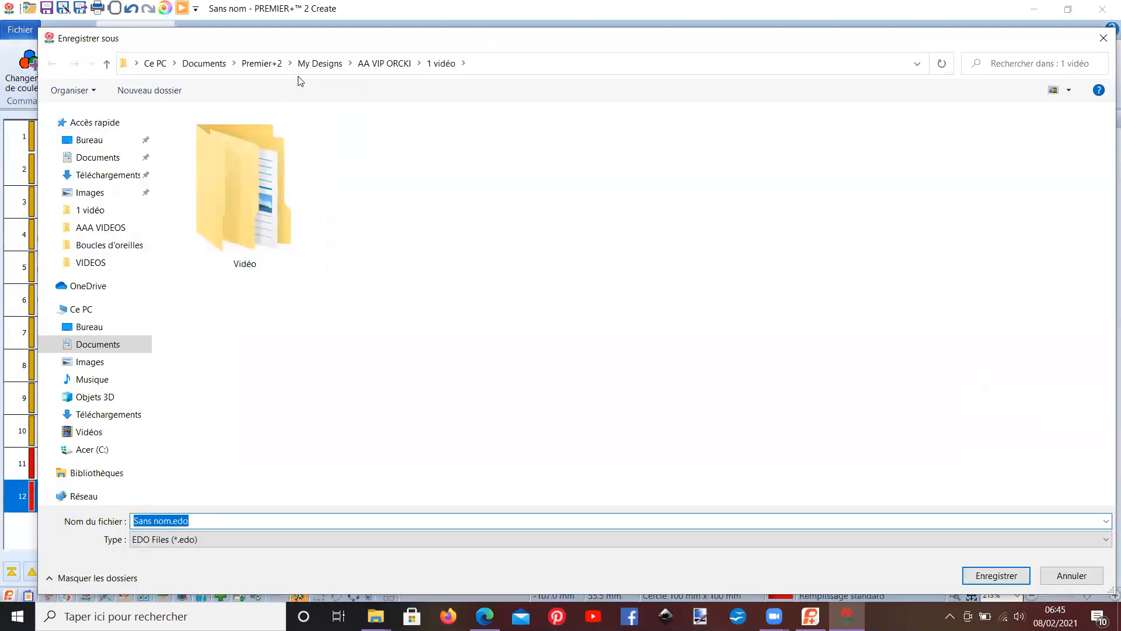
pyautogui.click(262, 63)
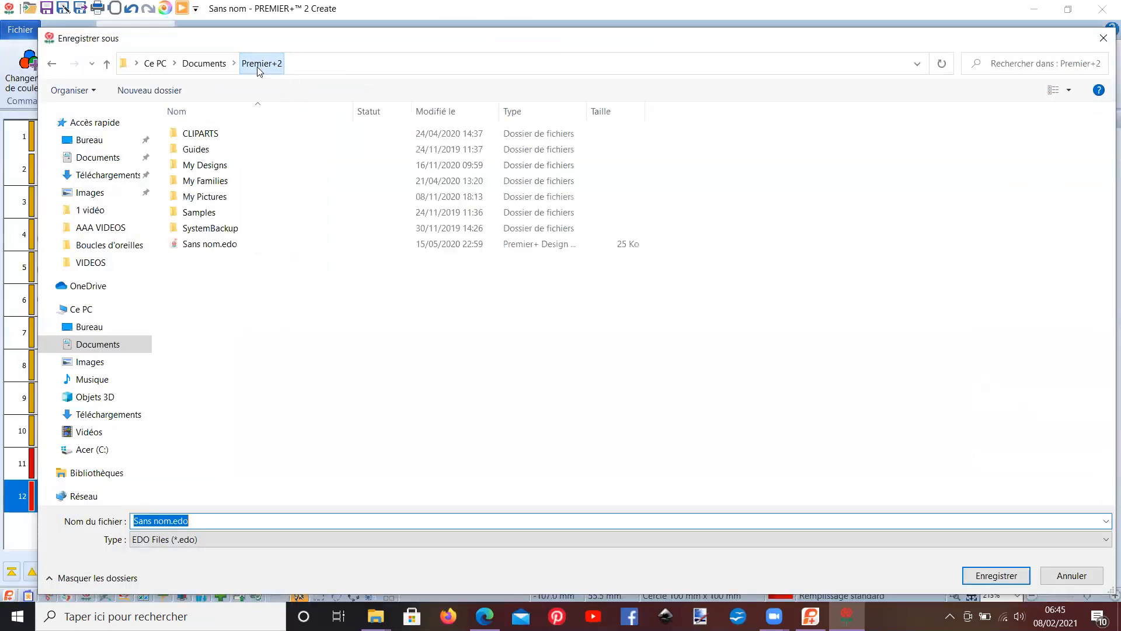
pyautogui.doubleClick(196, 213)
pyautogui.doubleClick(211, 151)
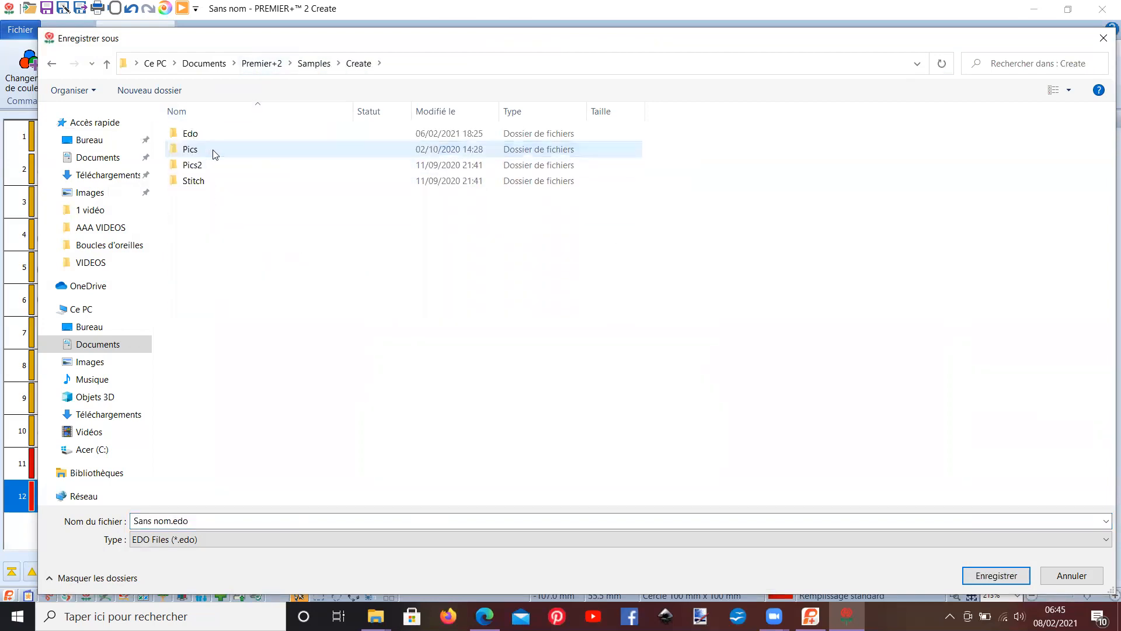
pyautogui.doubleClick(192, 138)
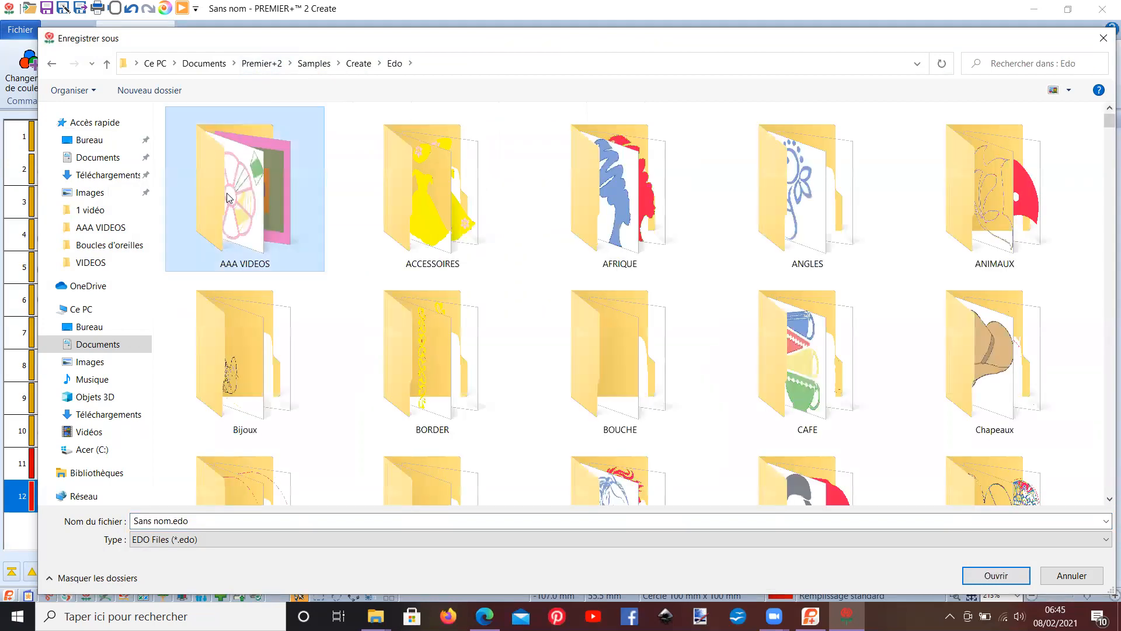
pyautogui.doubleClick(227, 198)
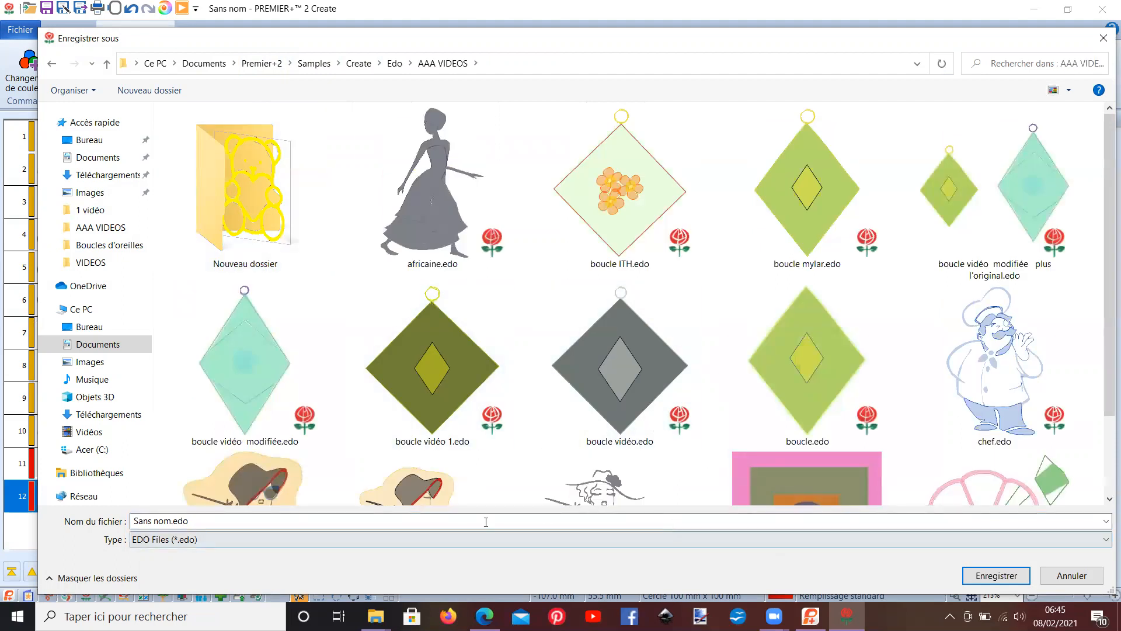
pyautogui.click(398, 520)
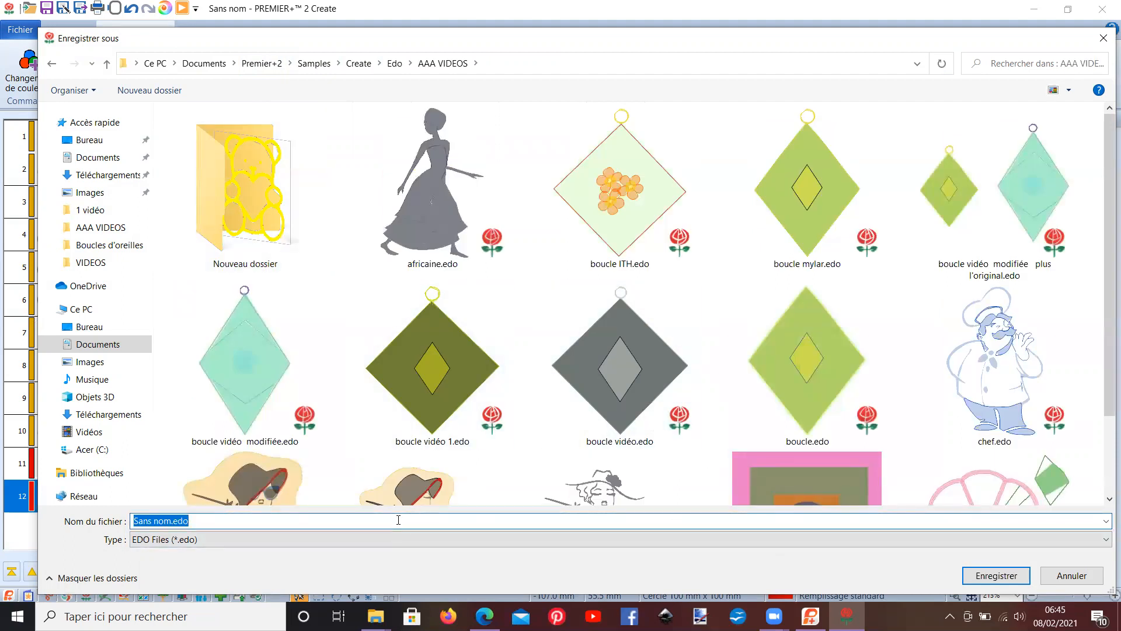
pyautogui.write('ourson')
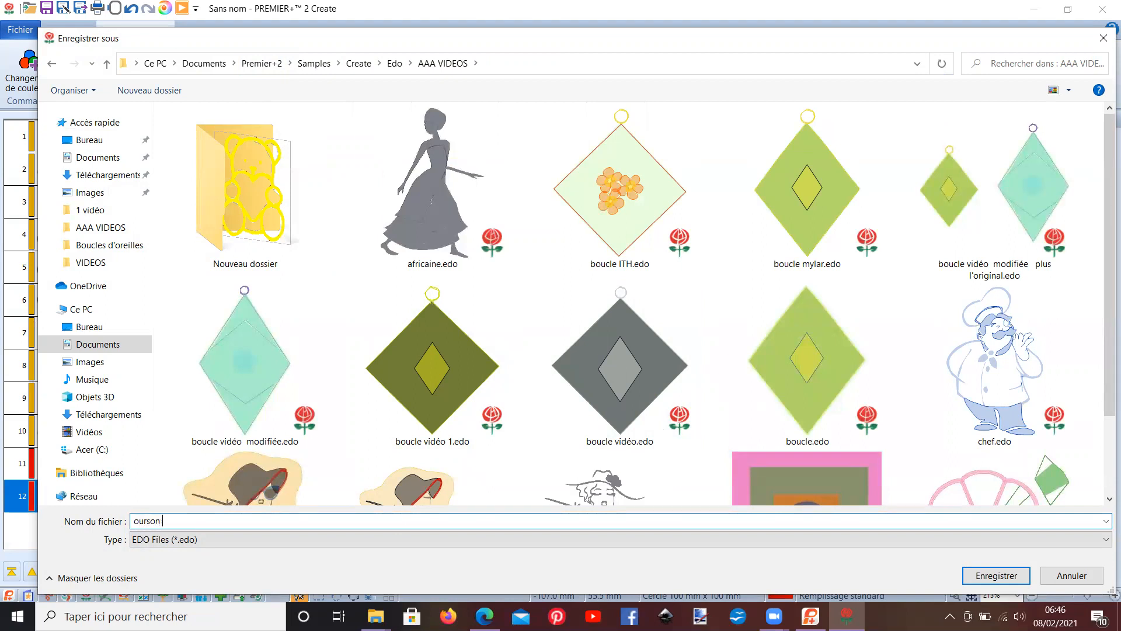
pyautogui.press('Return')
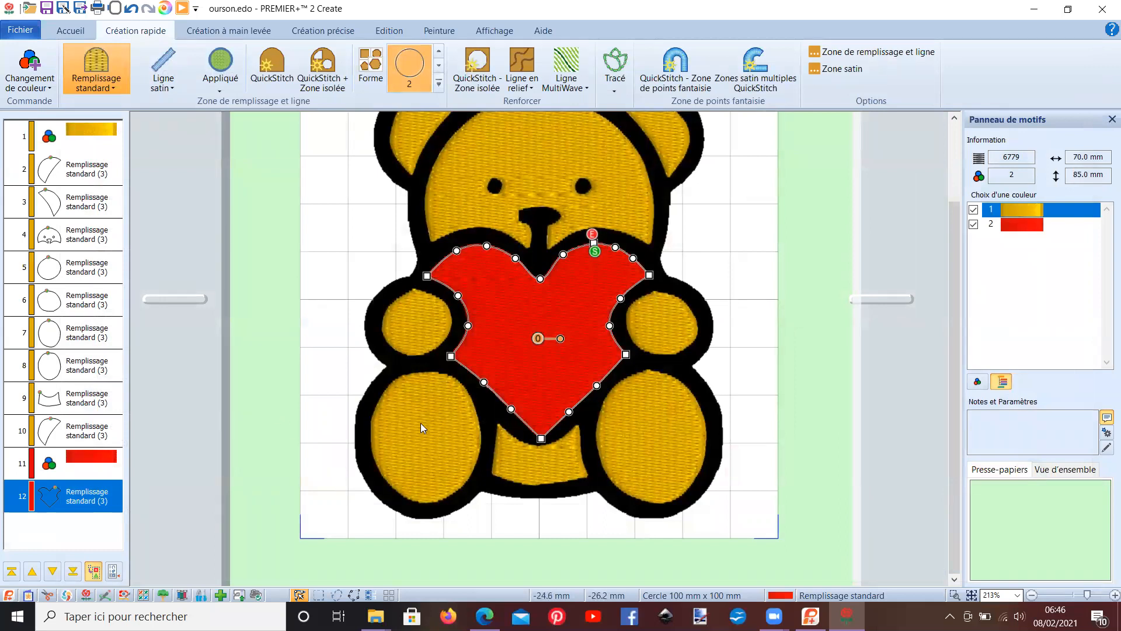
# Insert a colour change after the heart fill, using Robison-Anton Rayon 40 thread 2325 Lemon.
pyautogui.scroll(1, 407, 425)
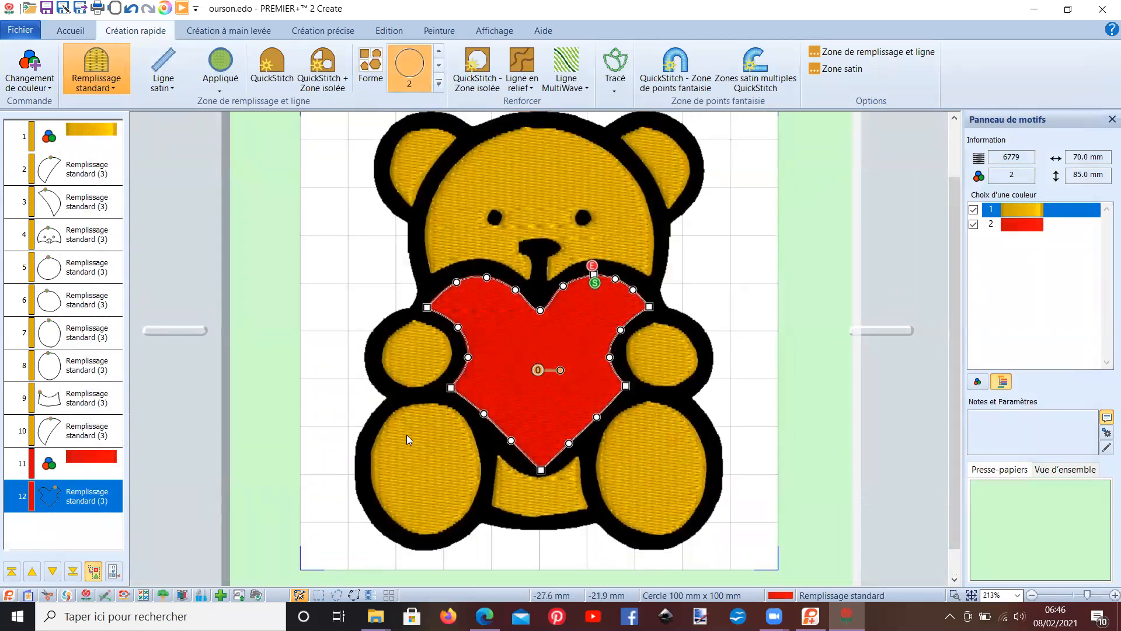
pyautogui.rightClick(87, 502)
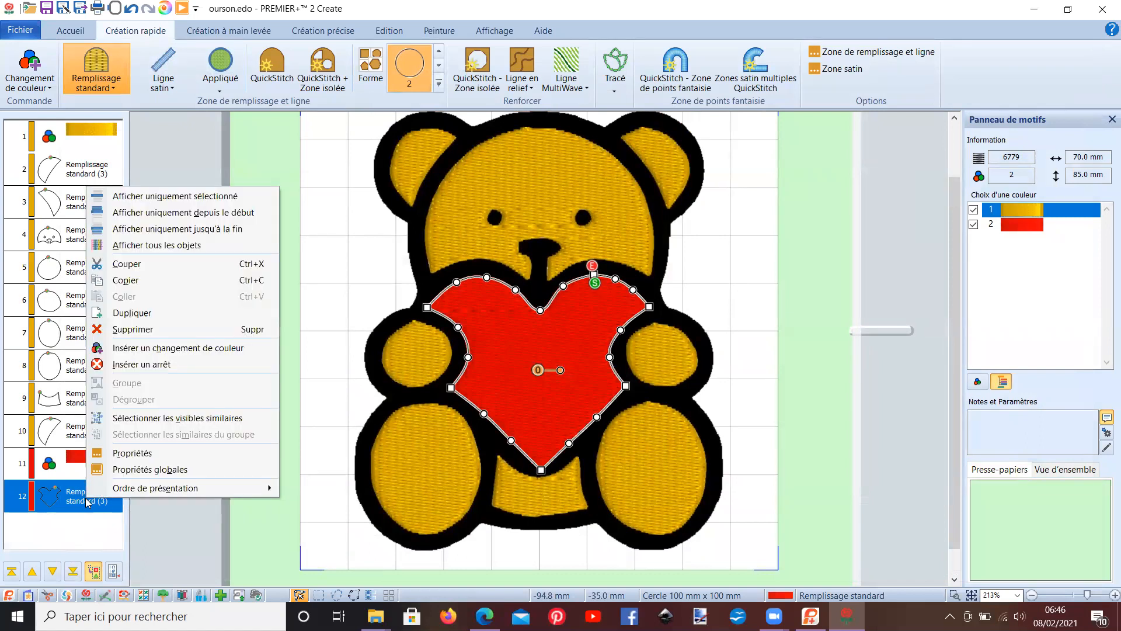
pyautogui.click(124, 349)
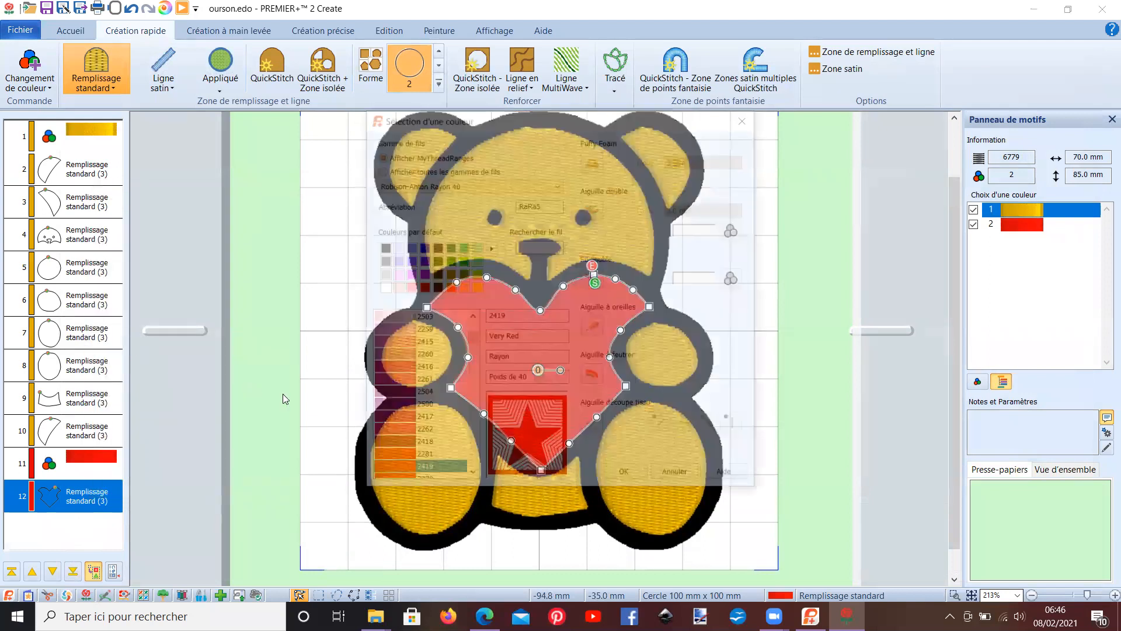
pyautogui.click(475, 287)
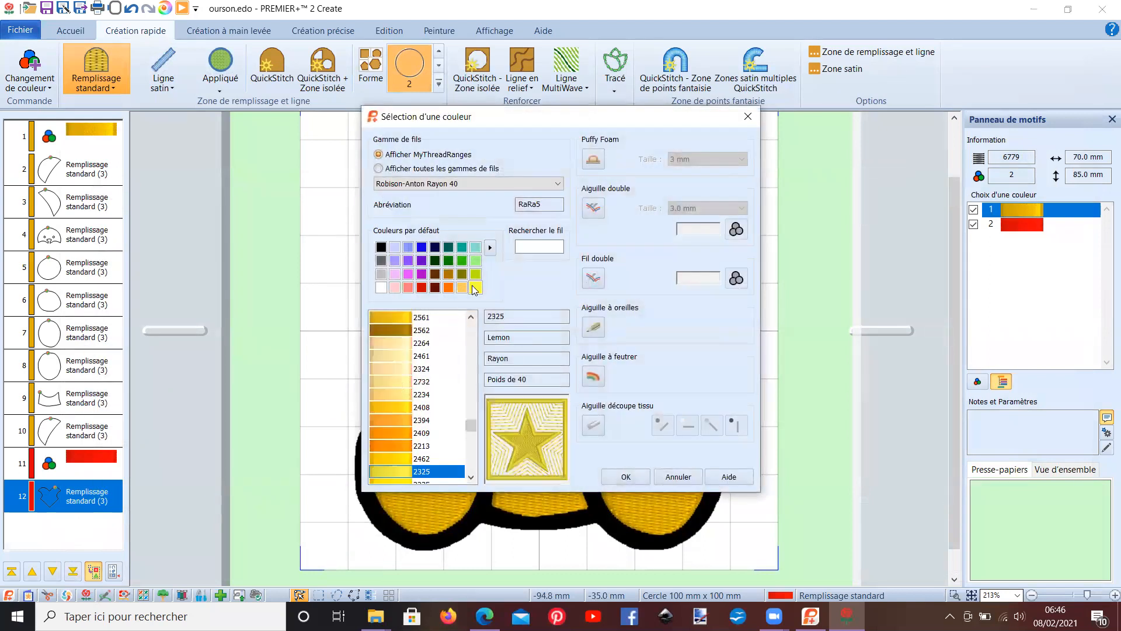
pyautogui.click(626, 476)
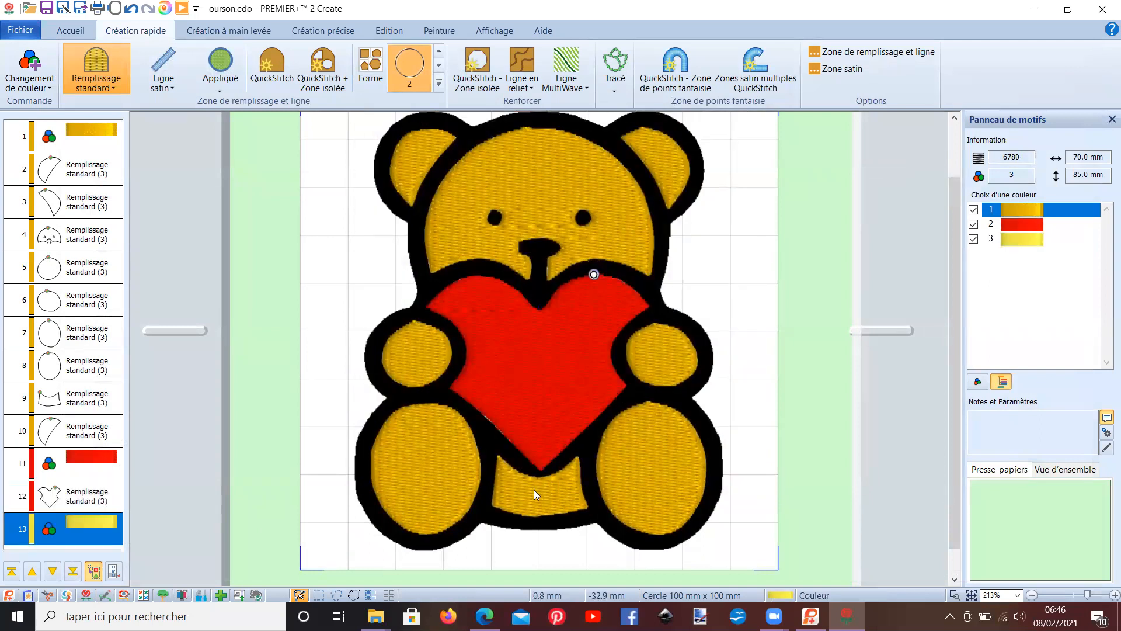
# Fill the bear's black outline with QuickStitch + Zone isolée at tolerance 10 and Bas point count, and preview the embroidery in Affichage réel.
pyautogui.click(314, 80)
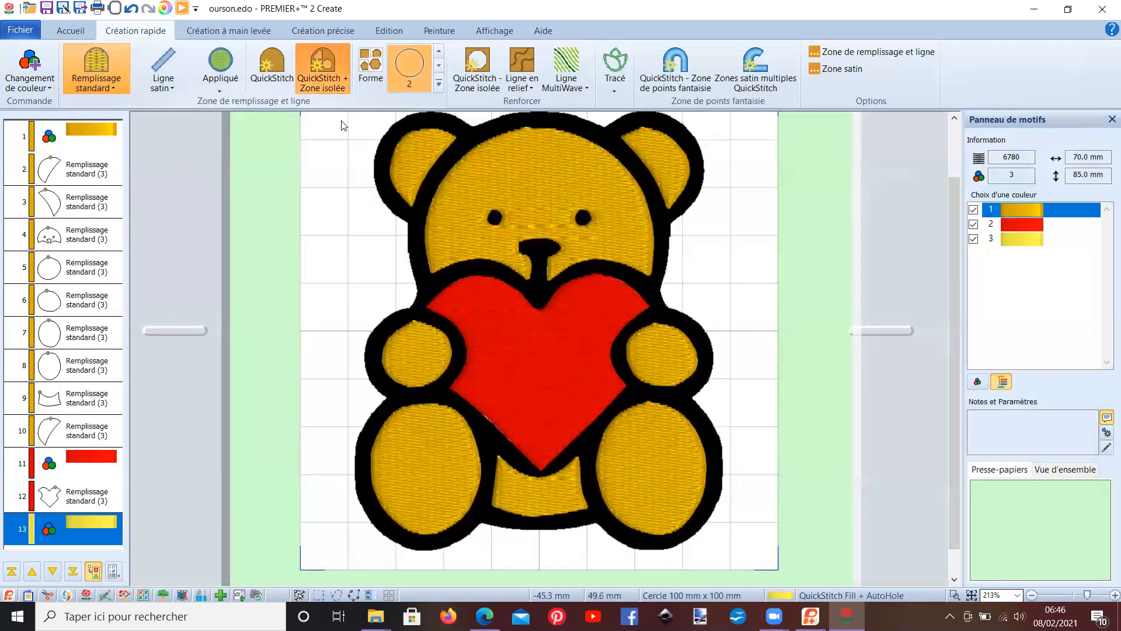
pyautogui.click(383, 183)
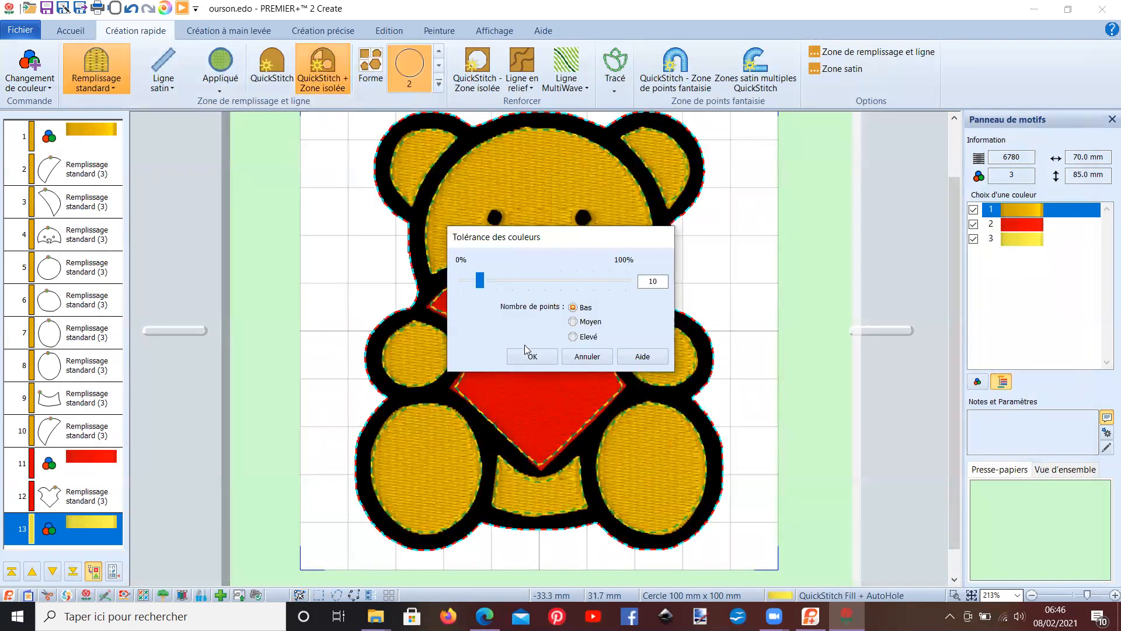
pyautogui.click(531, 357)
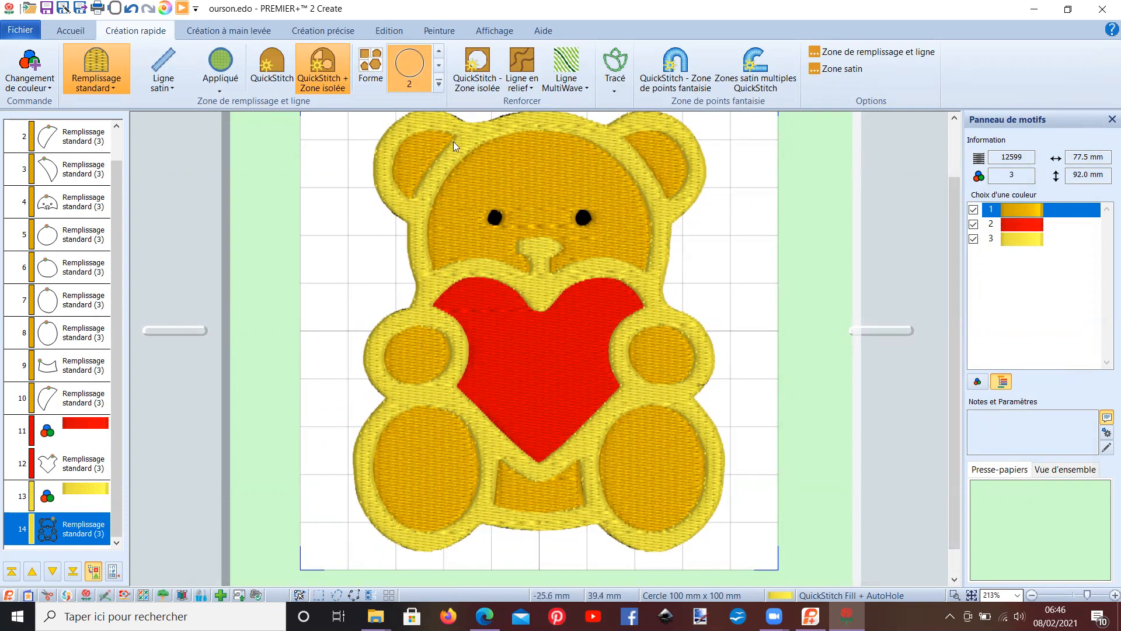
pyautogui.scroll(1, 484, 134)
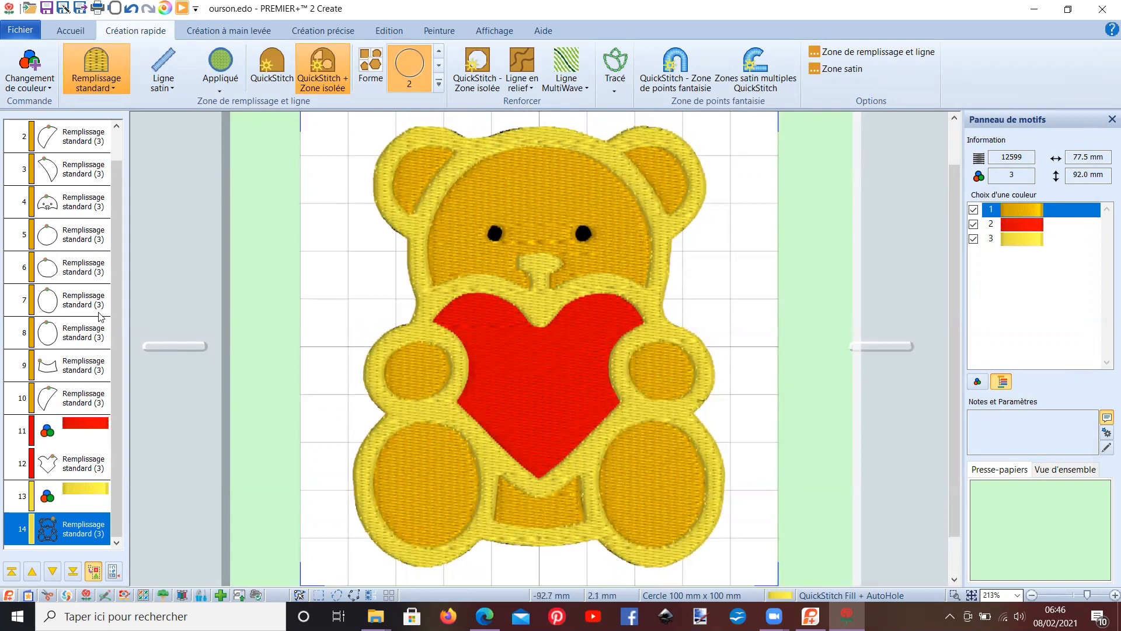
pyautogui.click(165, 8)
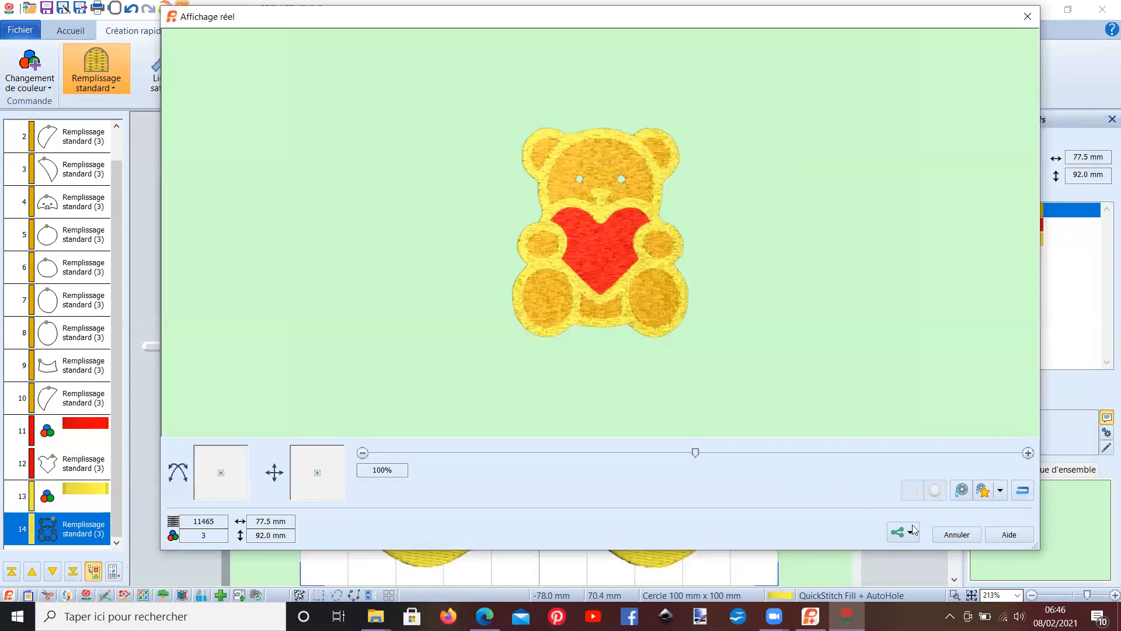
pyautogui.click(957, 534)
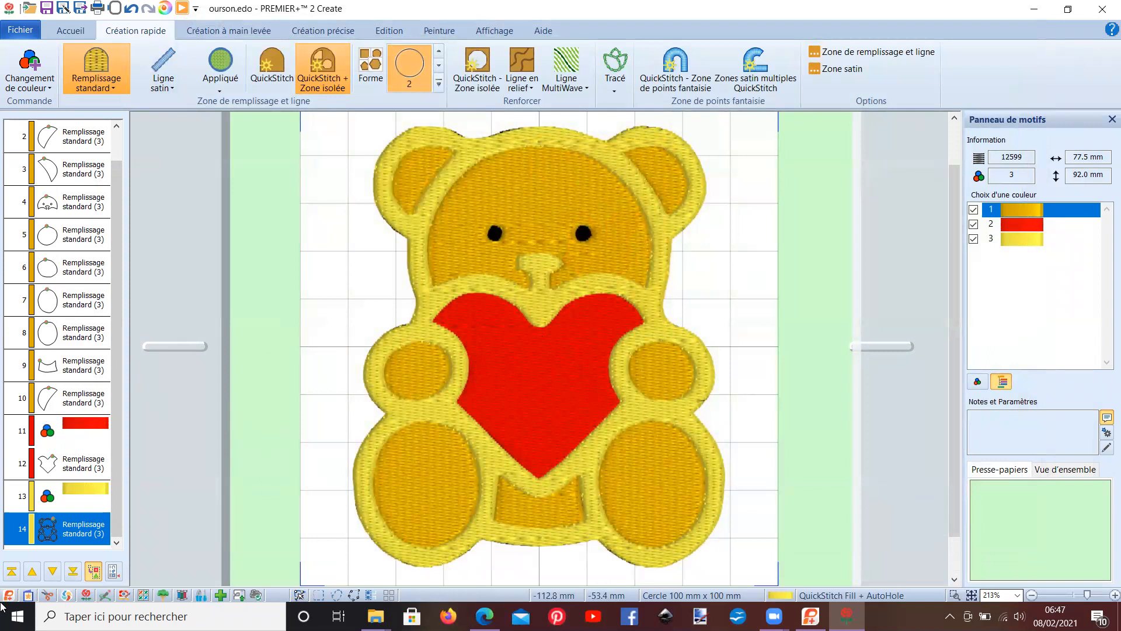
# Insert a colour change to green from the default colours after the bear outline fill.
pyautogui.click(101, 532)
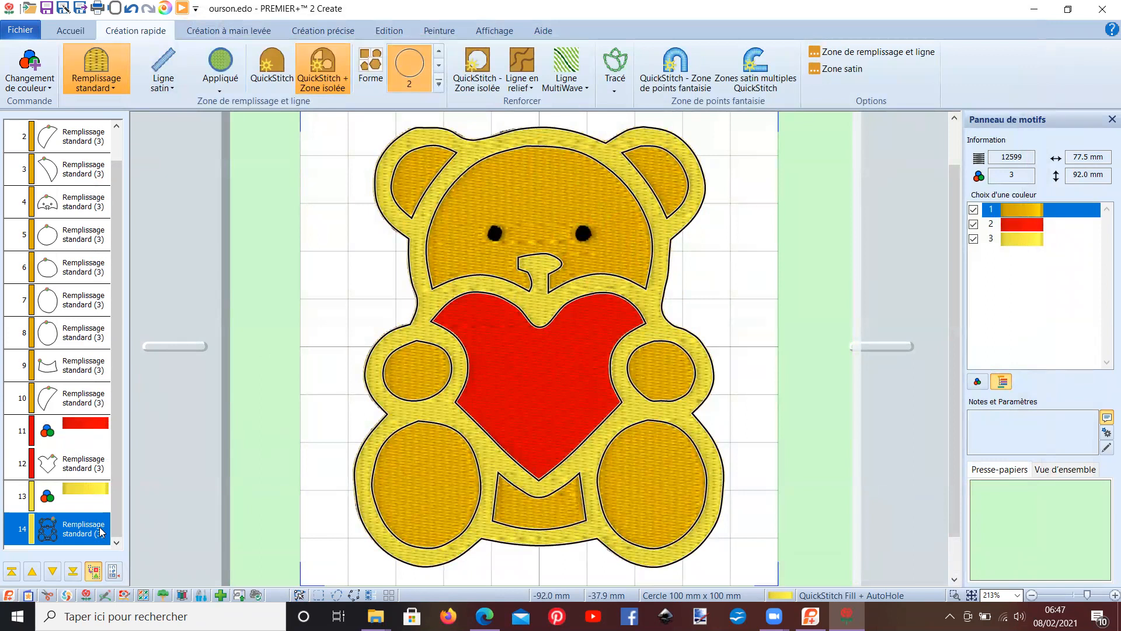
pyautogui.rightClick(101, 532)
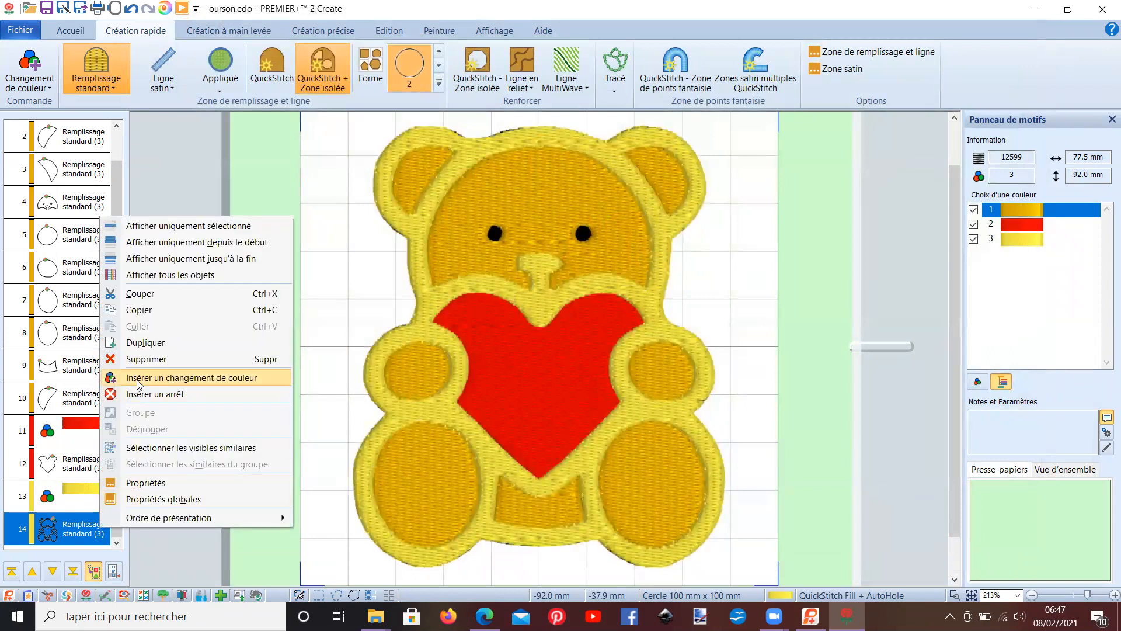
pyautogui.click(187, 377)
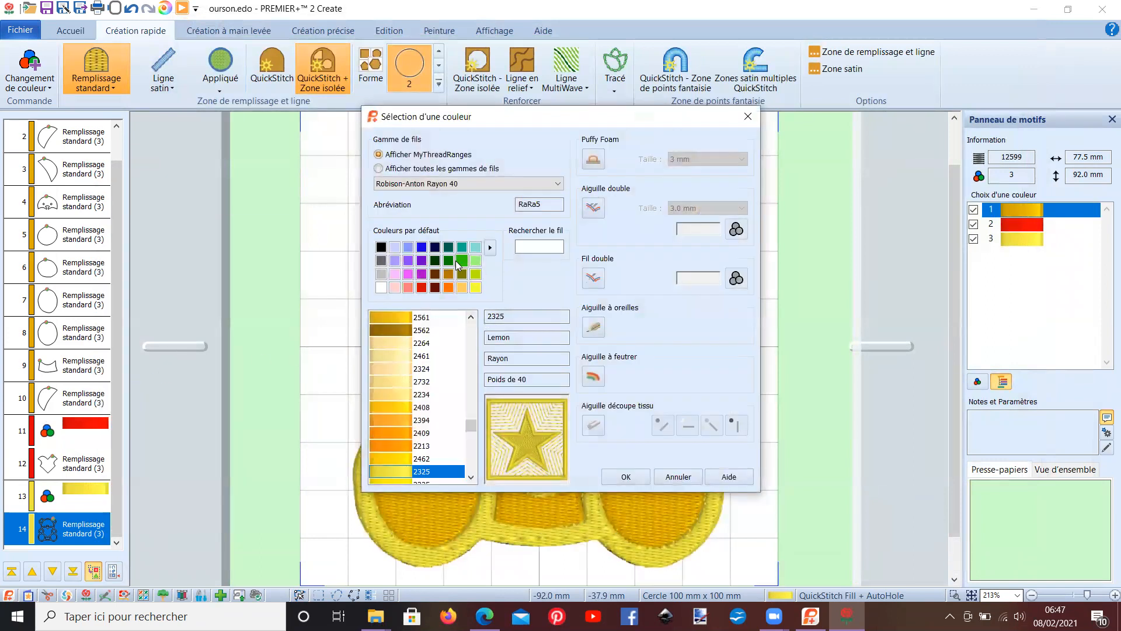
pyautogui.click(462, 261)
pyautogui.click(620, 476)
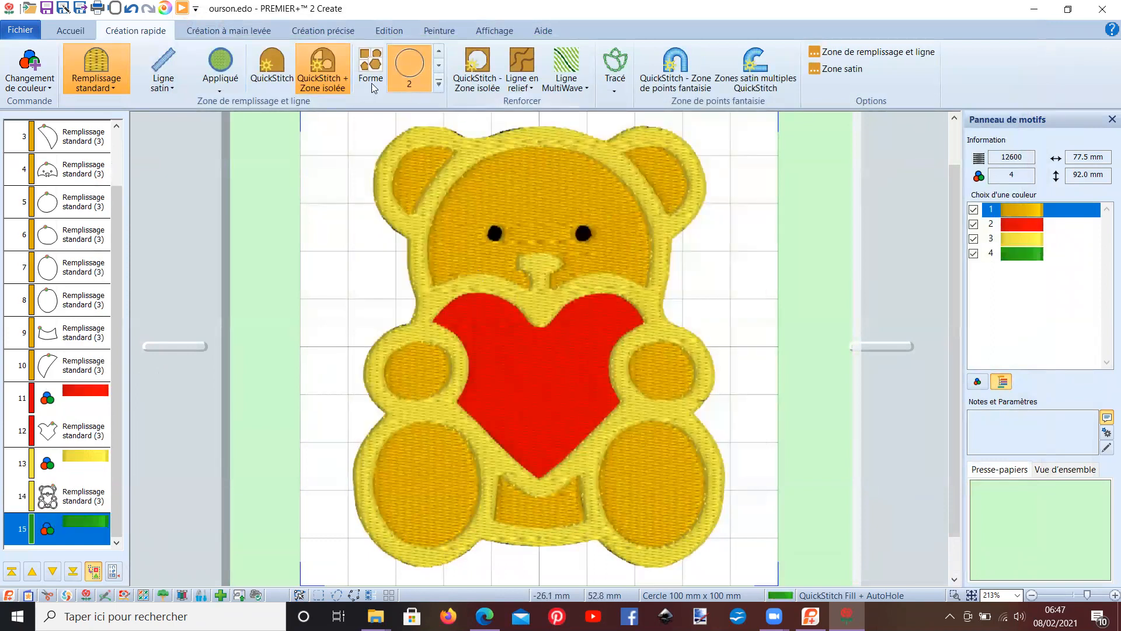
# Fill both of the bear's eyes with QuickStitch + Zone isolée, keeping a colour tolerance of 10 and the Bas point count.
pyautogui.click(495, 237)
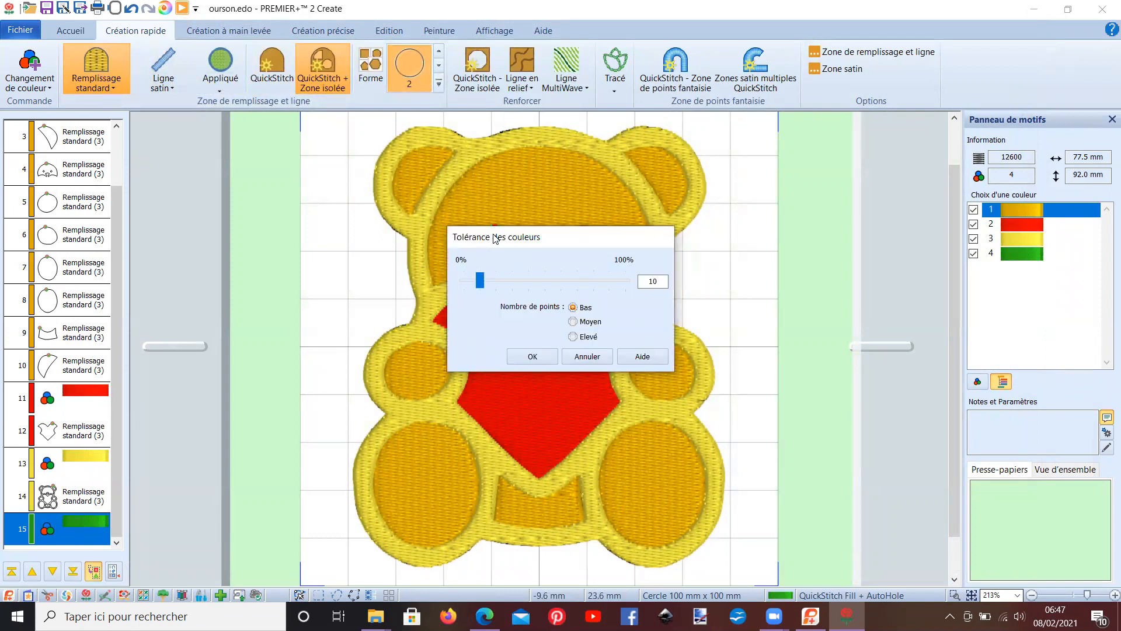
pyautogui.press('Return')
pyautogui.click(580, 233)
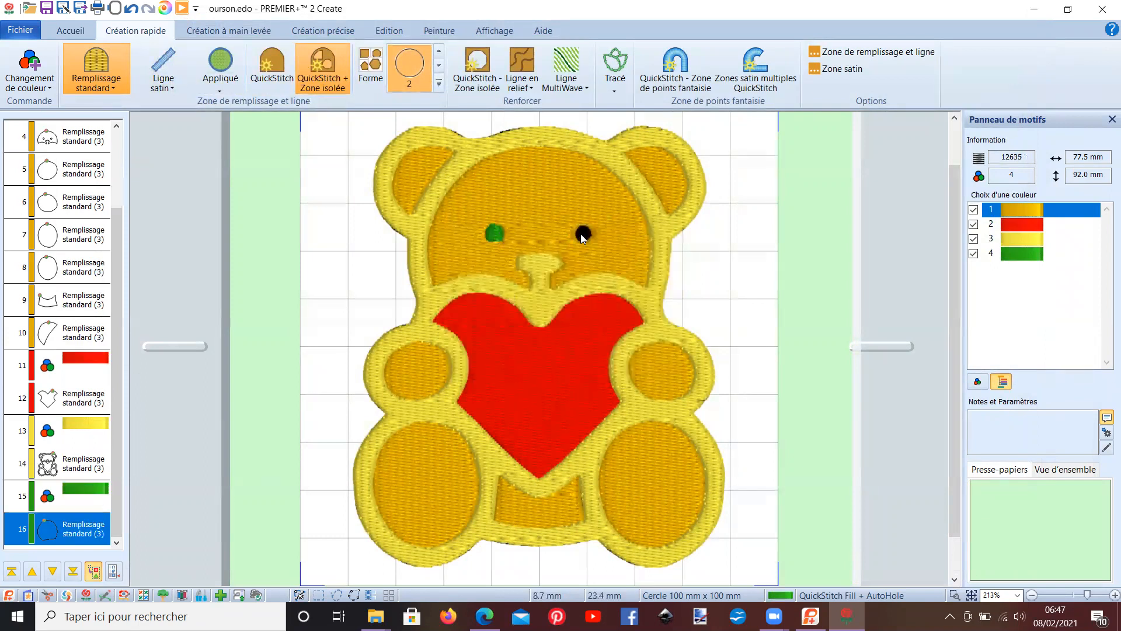
pyautogui.press('Return')
pyautogui.scroll(-2, 578, 239)
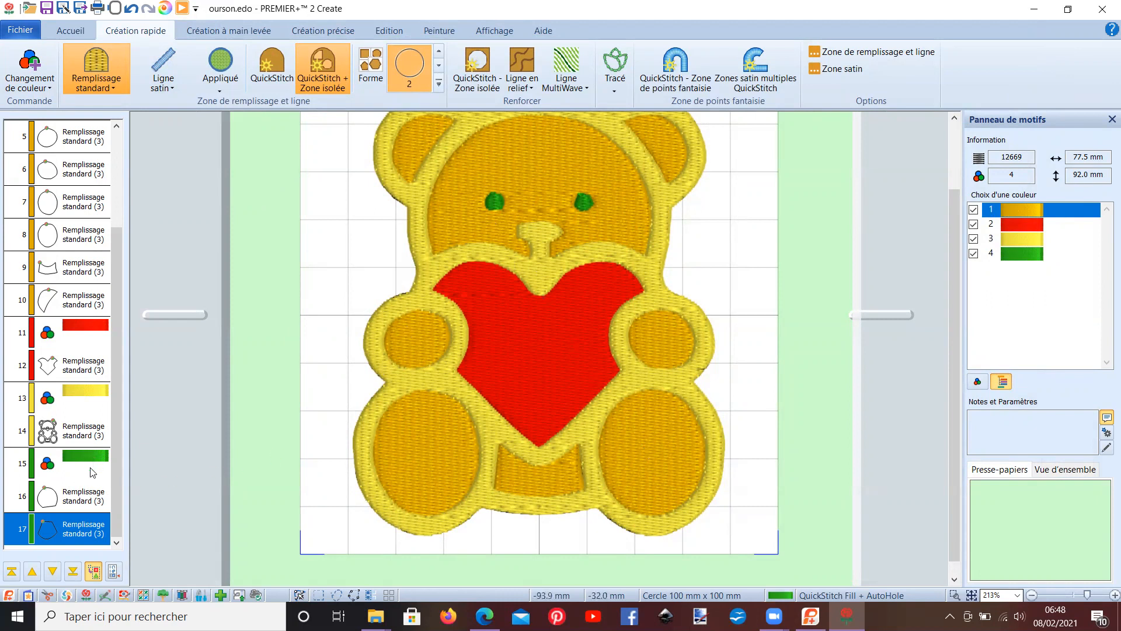
# Change the colour of the bear's outline to the default black, using Robison-Anton Rayon 40 thread 2215 Navy.
pyautogui.rightClick(77, 393)
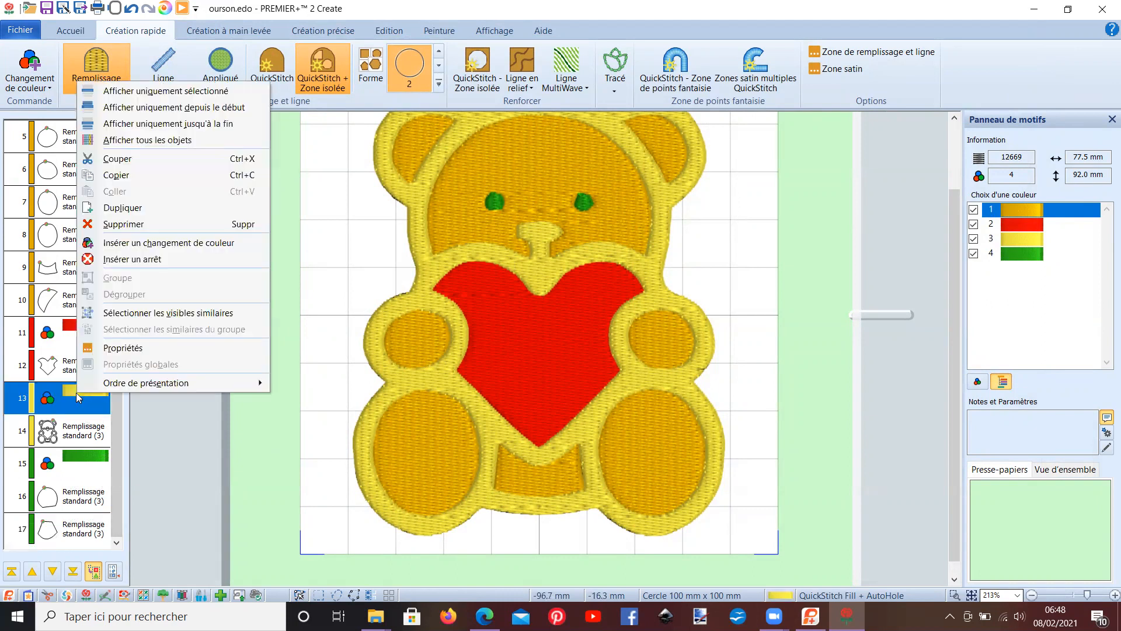
pyautogui.click(166, 246)
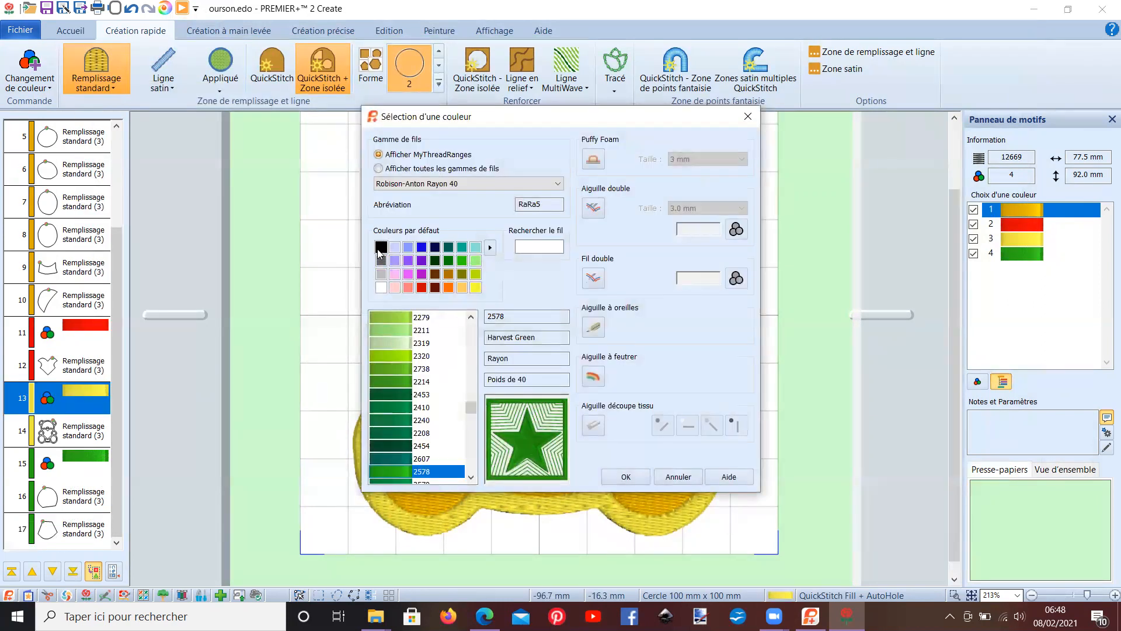
pyautogui.click(378, 250)
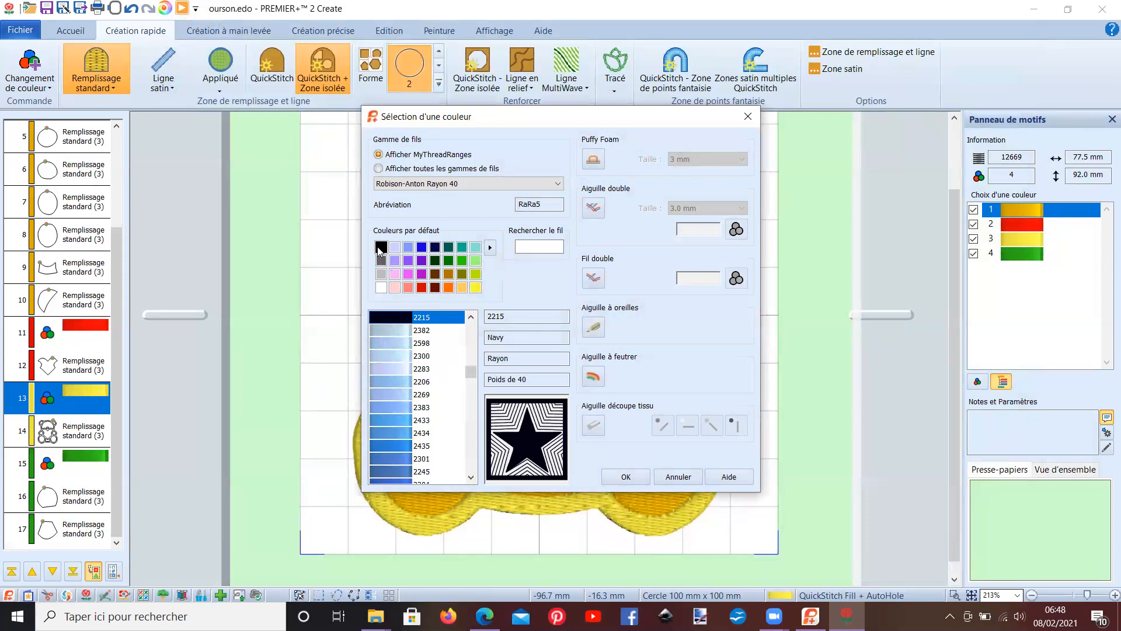
pyautogui.doubleClick(378, 249)
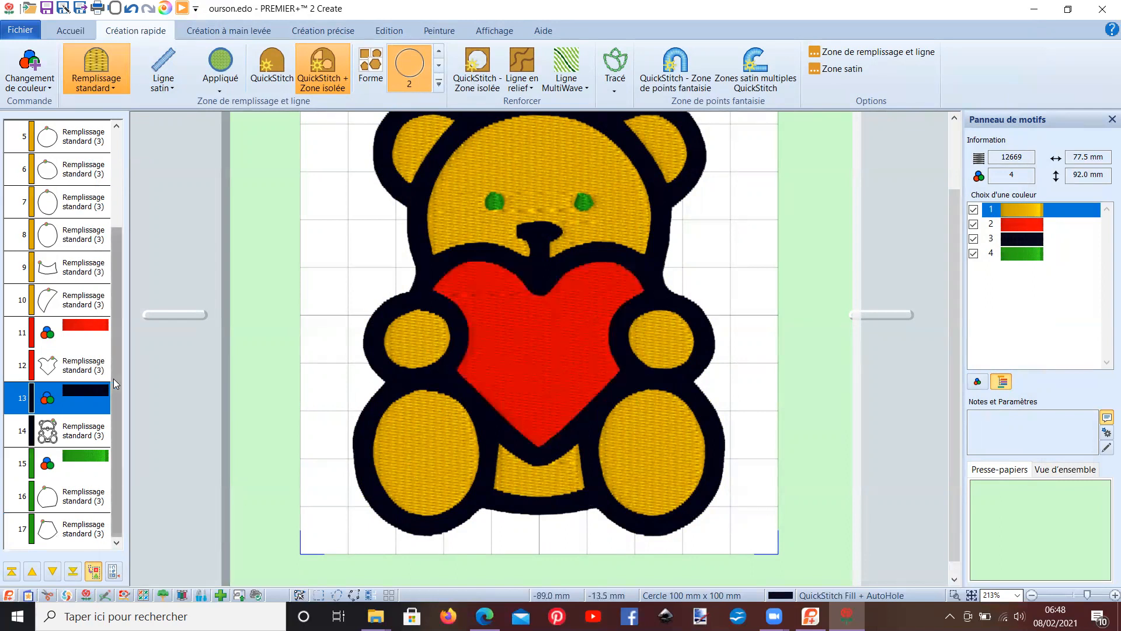
pyautogui.scroll(1, 117, 368)
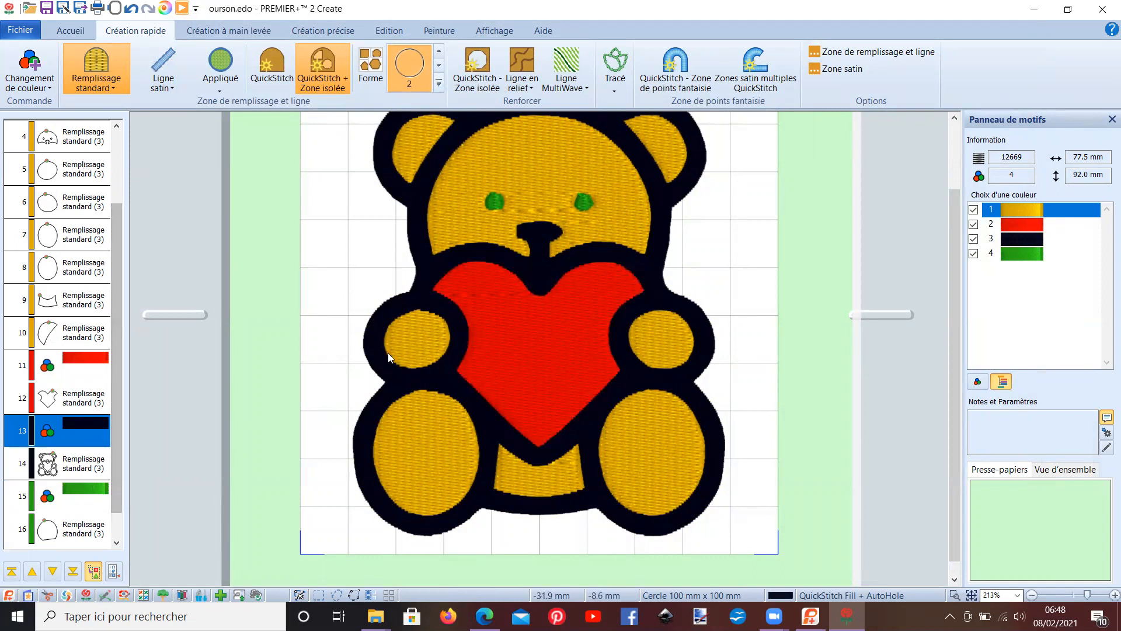
pyautogui.click(398, 337)
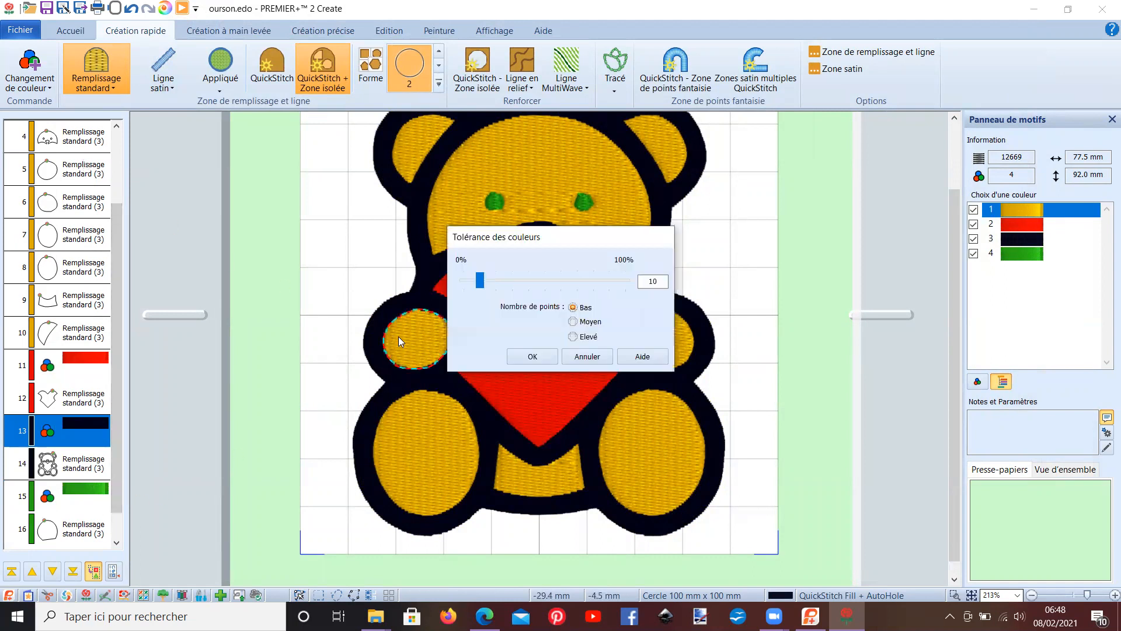
pyautogui.click(587, 358)
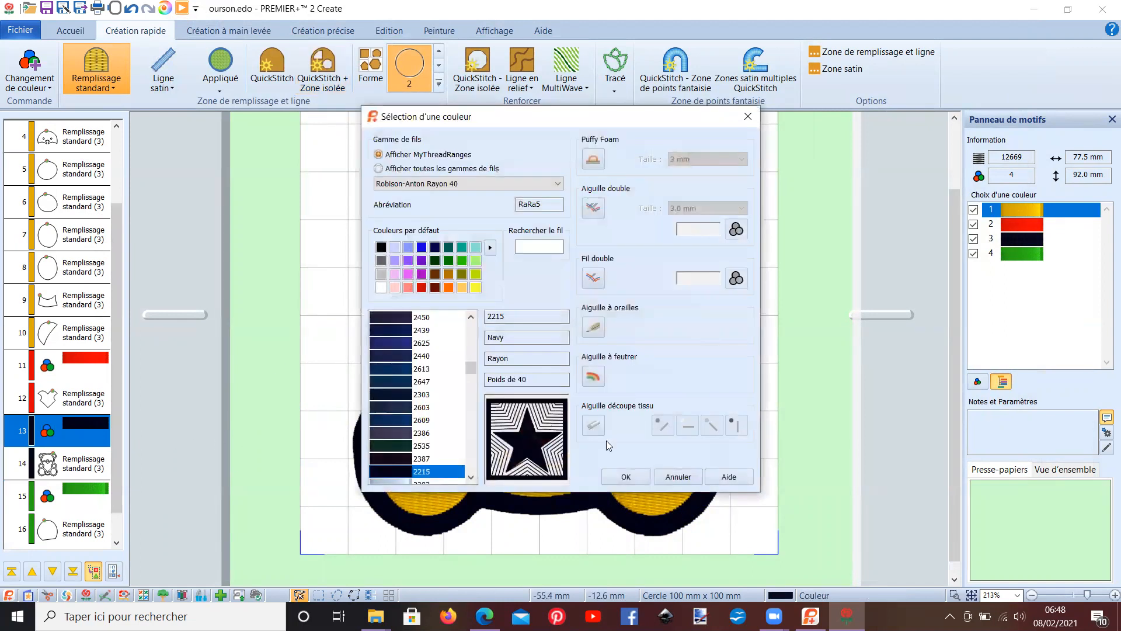
pyautogui.click(677, 476)
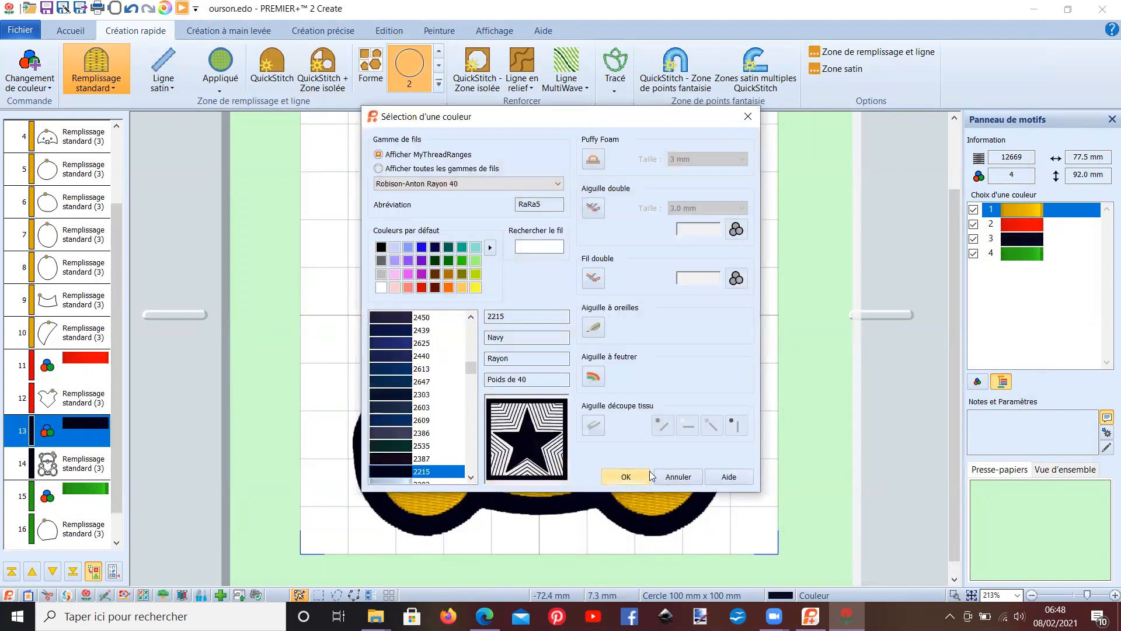
pyautogui.click(669, 472)
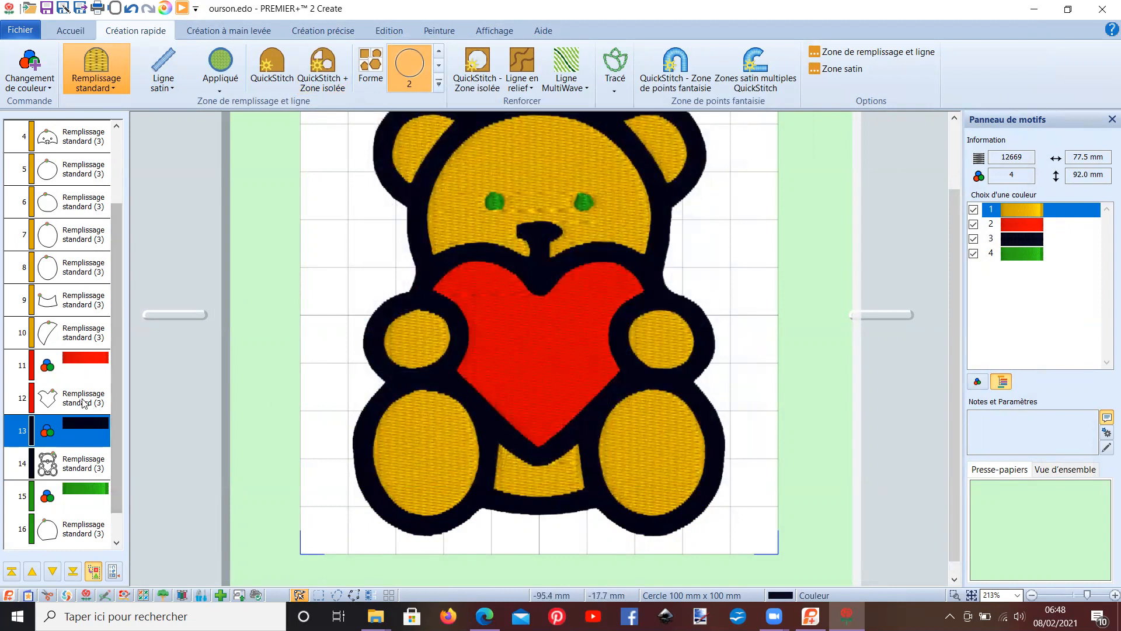
pyautogui.click(106, 399)
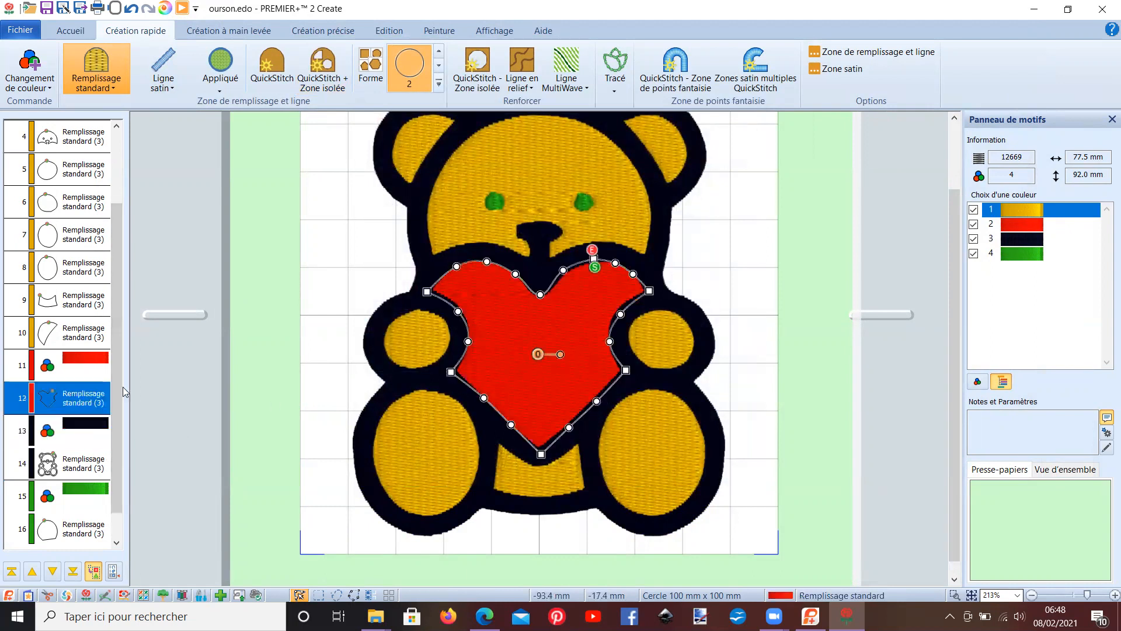
# Select the four gold oval fills of the bear's hands and feet and group them.
pyautogui.click(398, 350)
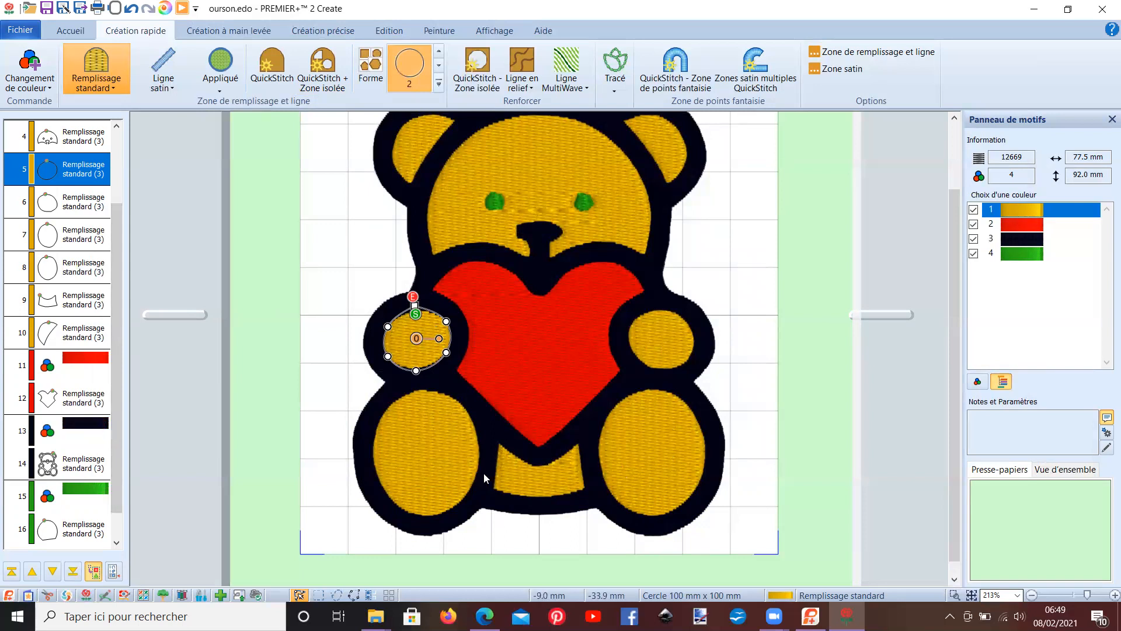
pyautogui.keyDown('ctrl'); pyautogui.click(84, 207); pyautogui.keyUp('ctrl')
pyautogui.keyDown('ctrl'); pyautogui.click(91, 245); pyautogui.keyUp('ctrl')
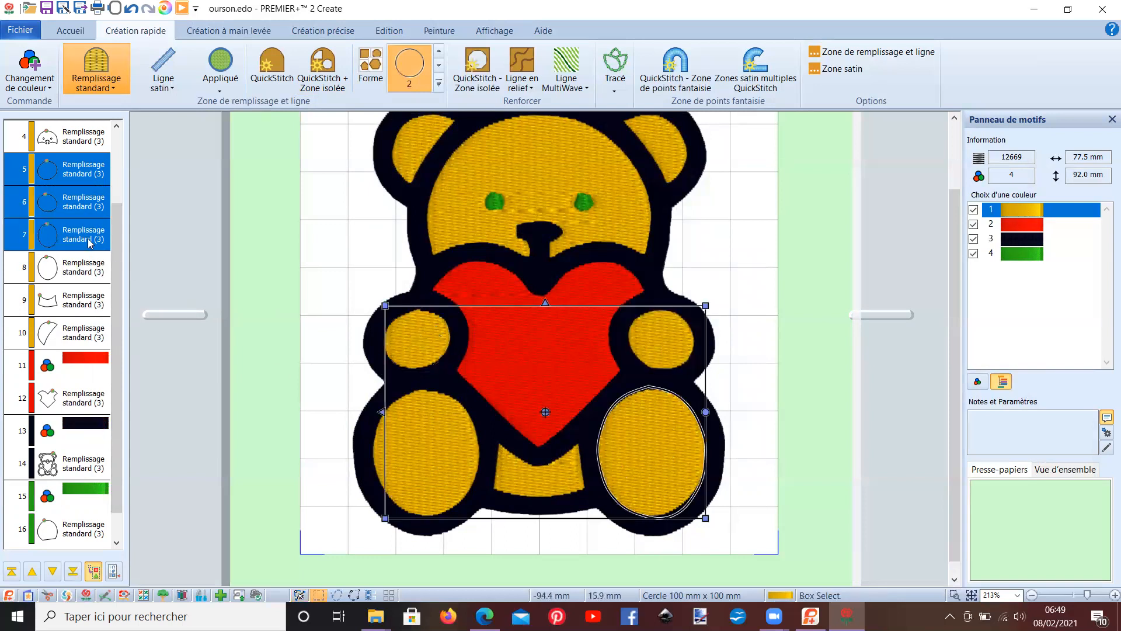
pyautogui.keyDown('ctrl'); pyautogui.click(76, 277); pyautogui.keyUp('ctrl')
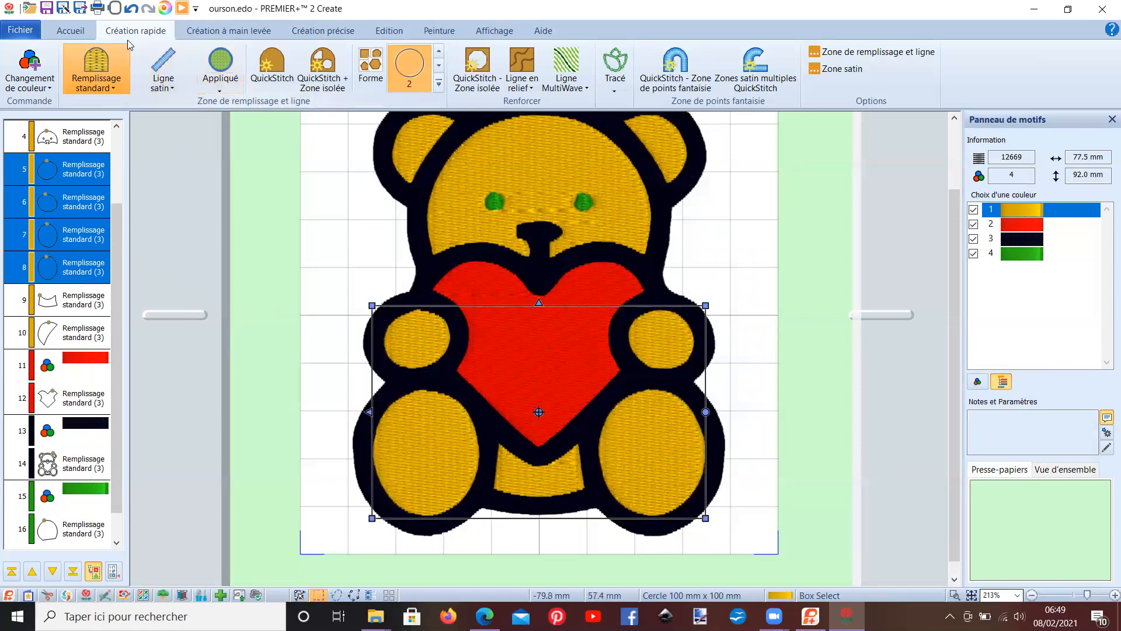
pyautogui.click(71, 31)
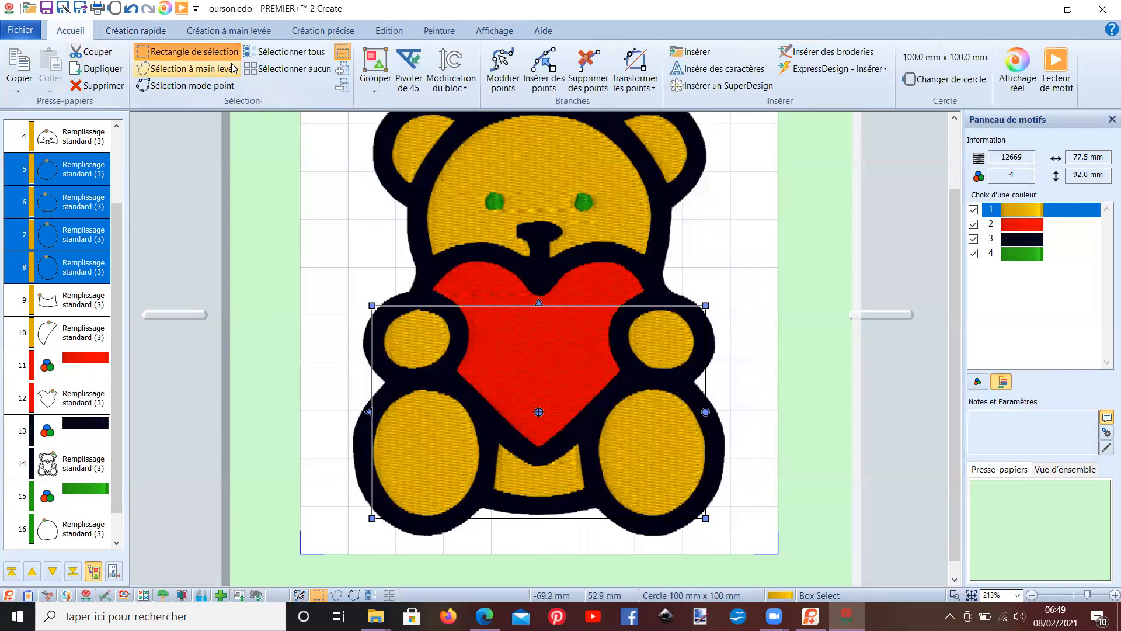
pyautogui.click(369, 64)
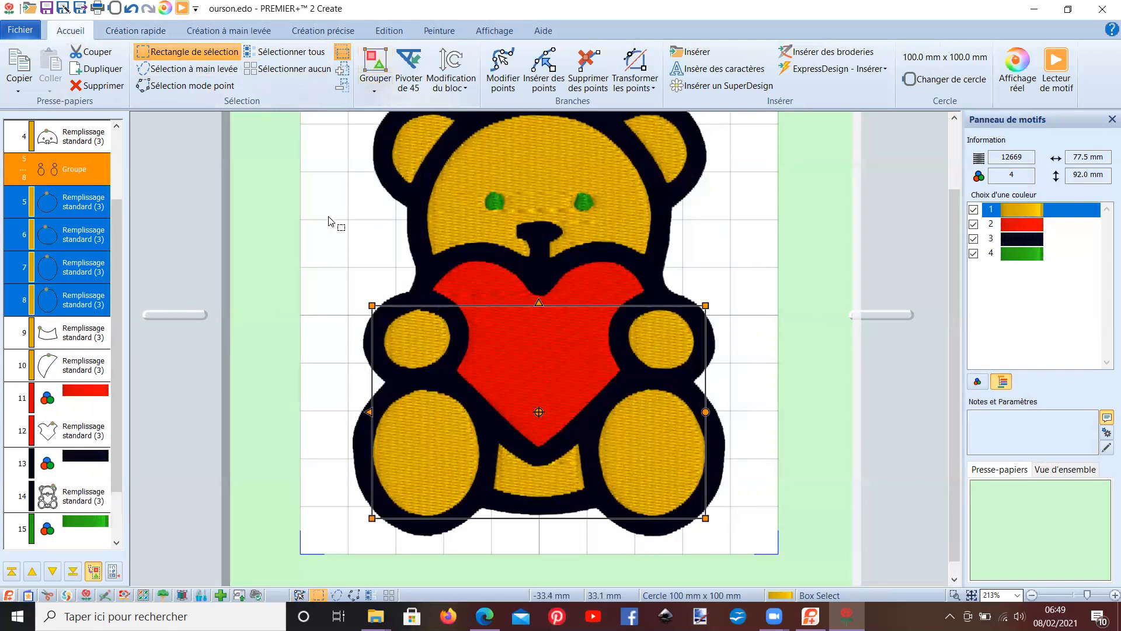
# Insert a colour change after the bear's face fill, using the light peach Robison-Anton Rayon 40 thread 2399.
pyautogui.moveTo(115, 234); pyautogui.dragTo(117, 206)
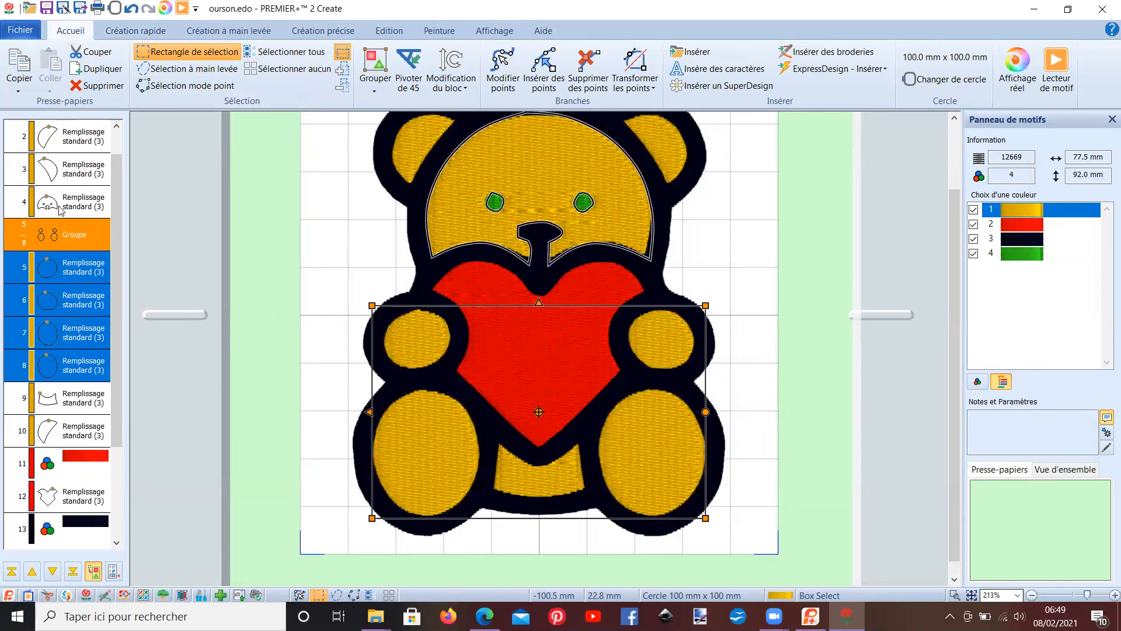
pyautogui.rightClick(61, 208)
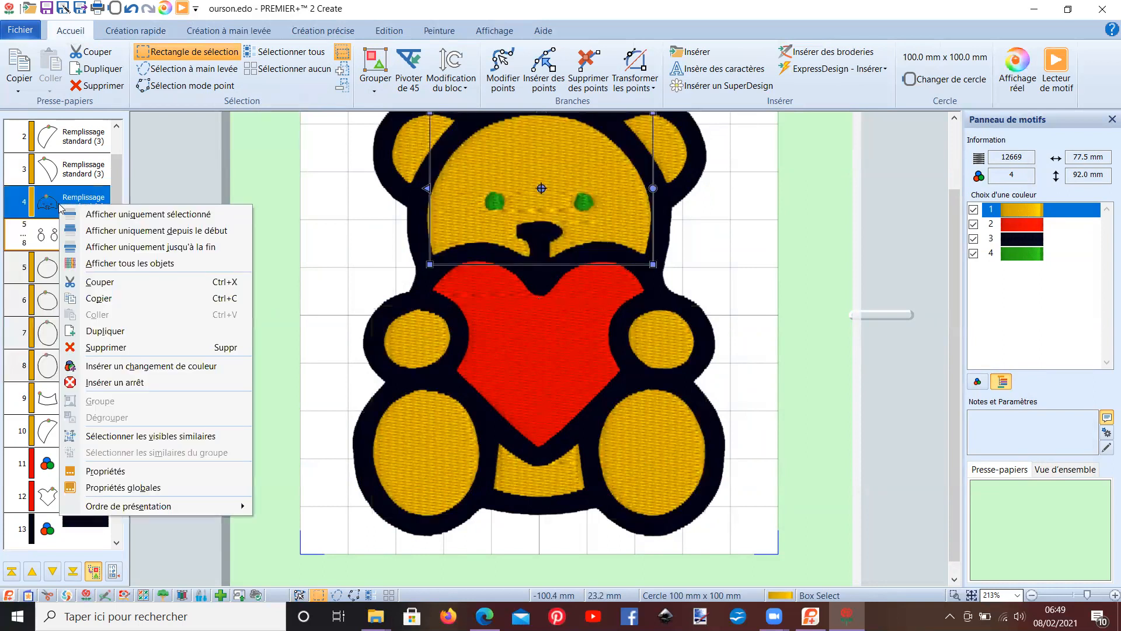
pyautogui.click(126, 367)
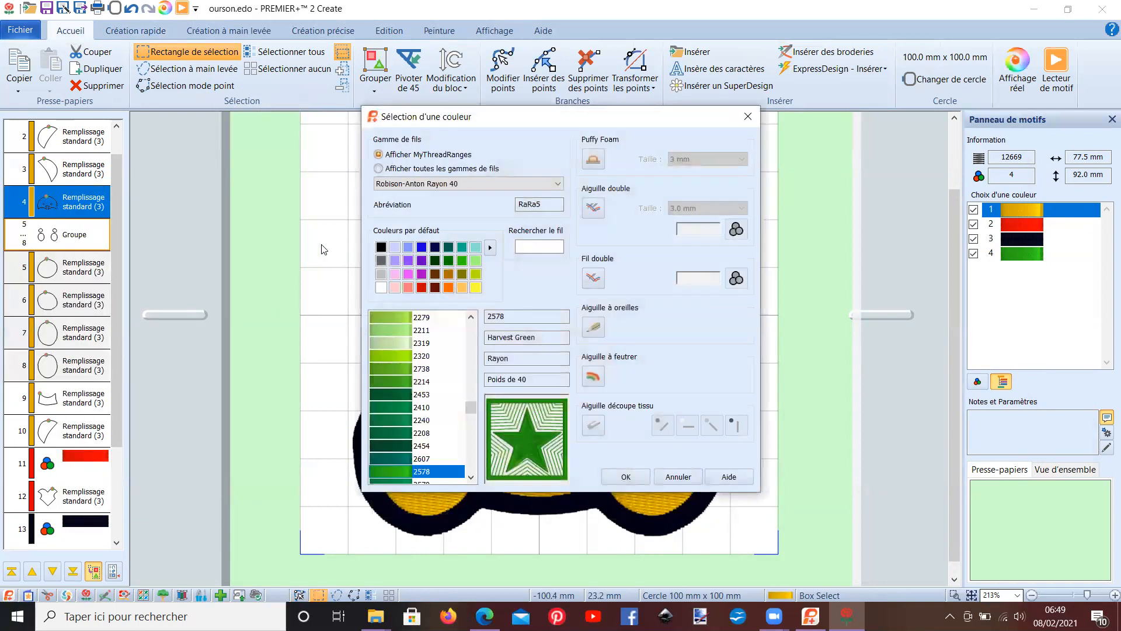
pyautogui.click(462, 288)
pyautogui.scroll(10, 391, 441)
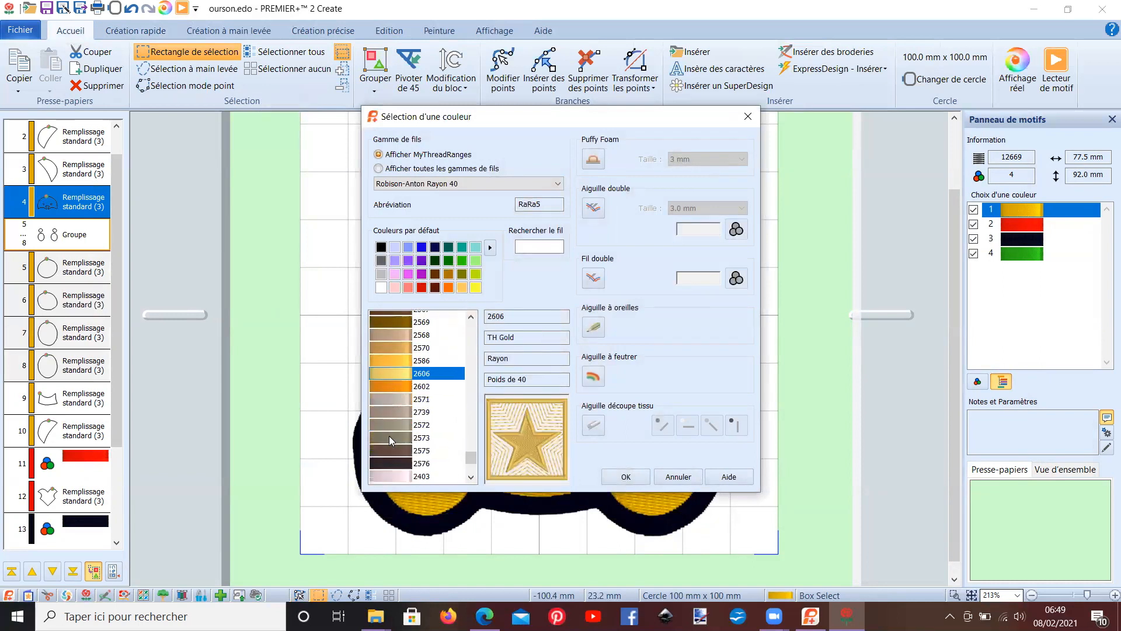
pyautogui.scroll(6, 408, 322)
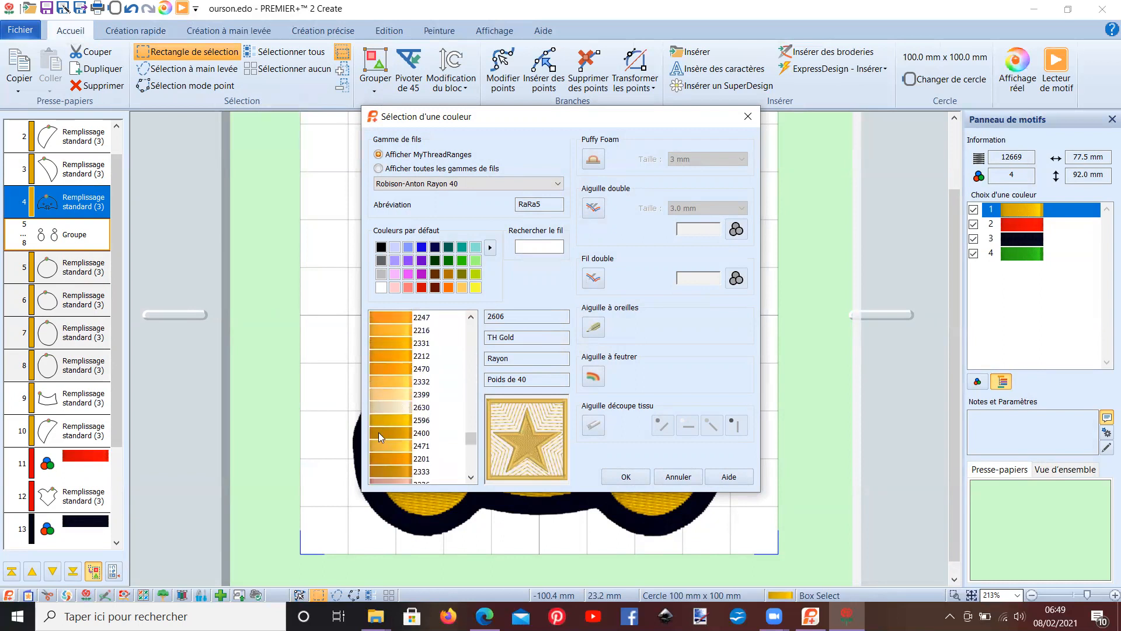
pyautogui.click(378, 445)
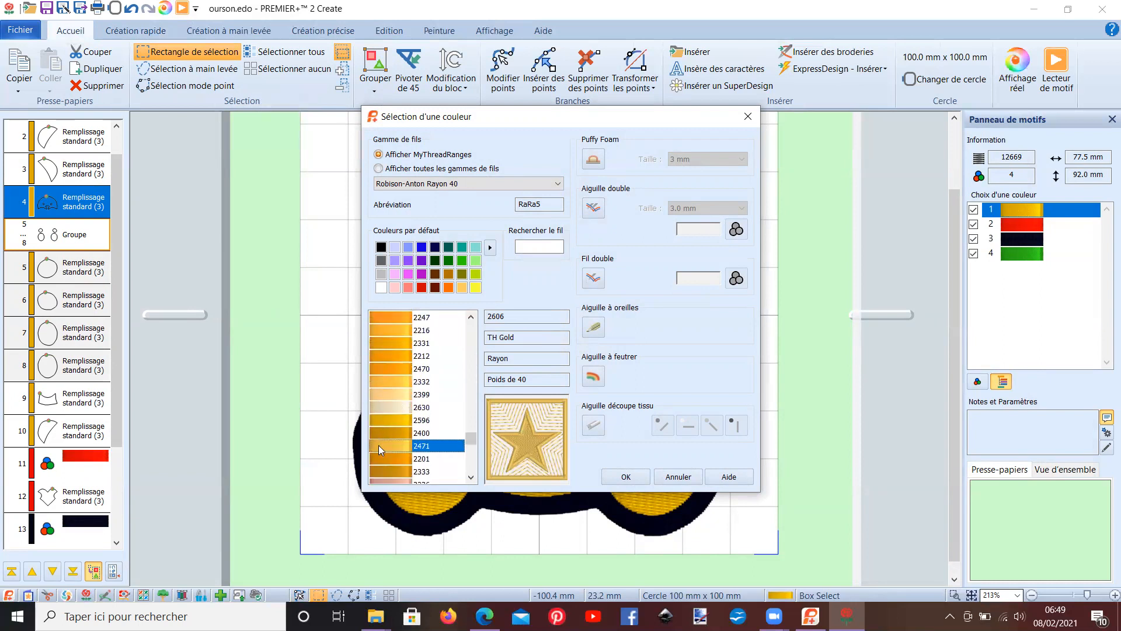
pyautogui.click(383, 396)
pyautogui.click(626, 477)
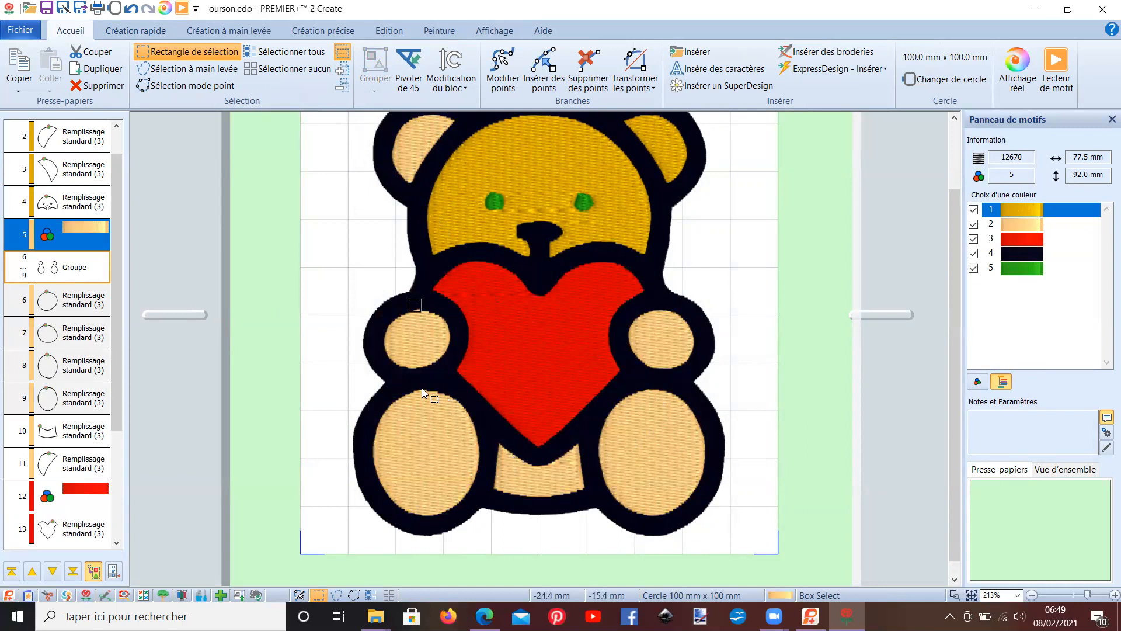
# Move the belly fill in the stitch order to just before the peach colour change, after the face fill.
pyautogui.scroll(-2, 419, 387)
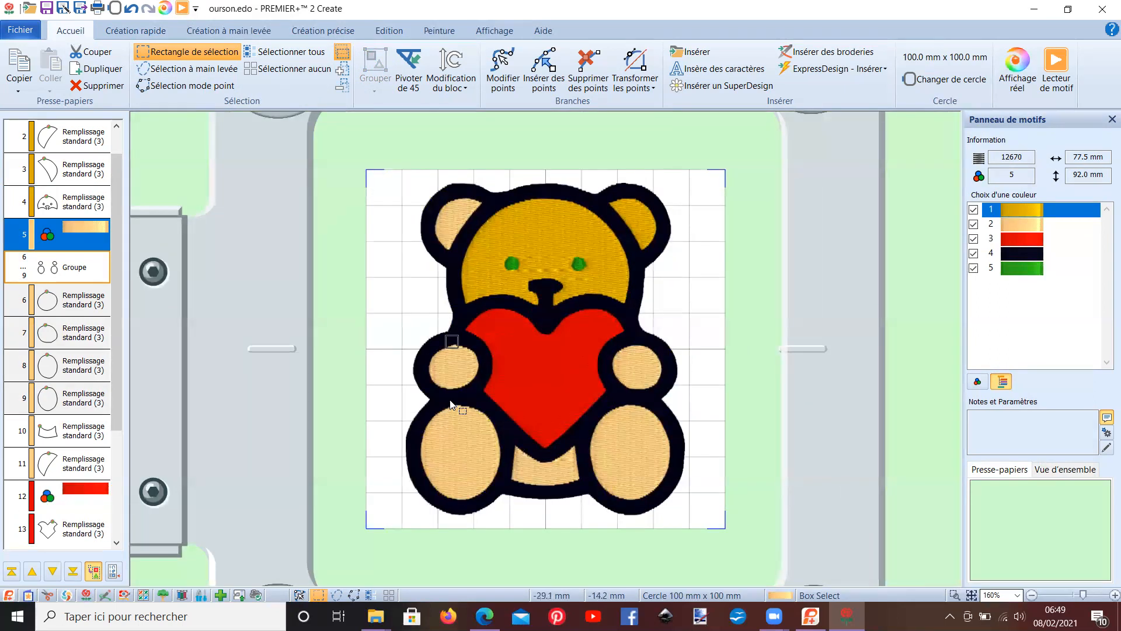
pyautogui.click(535, 474)
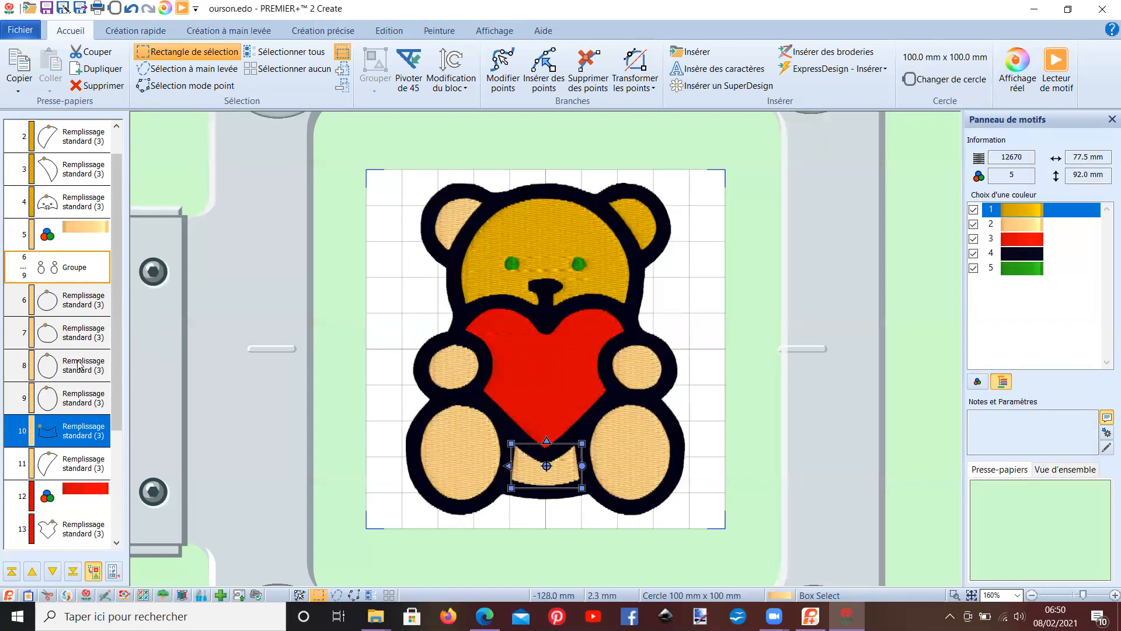
pyautogui.click(71, 434)
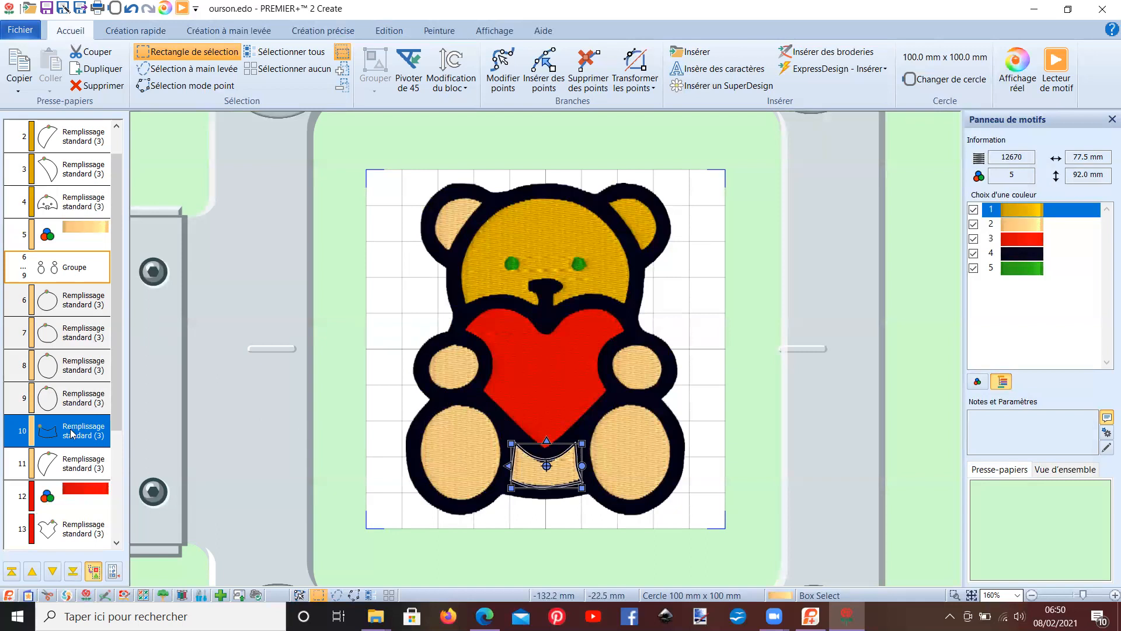
pyautogui.moveTo(70, 434); pyautogui.dragTo(54, 233)
pyautogui.moveTo(53, 226); pyautogui.dragTo(54, 227)
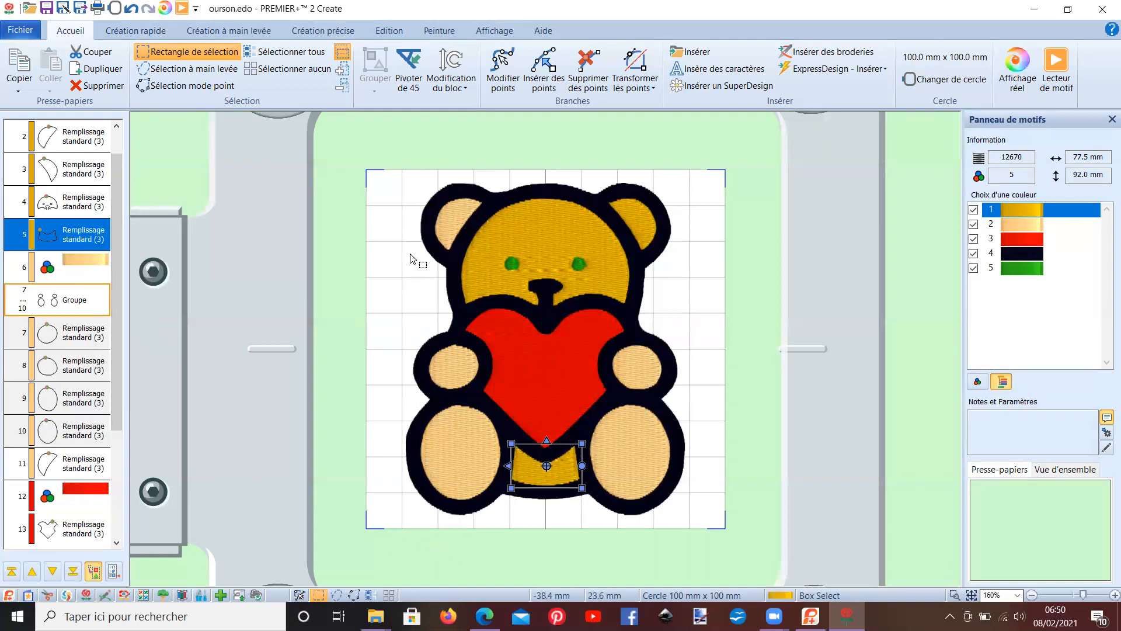
# Cut the peach fill of the bear's left-hand ear out of the design to the clipboard.
pyautogui.click(441, 226)
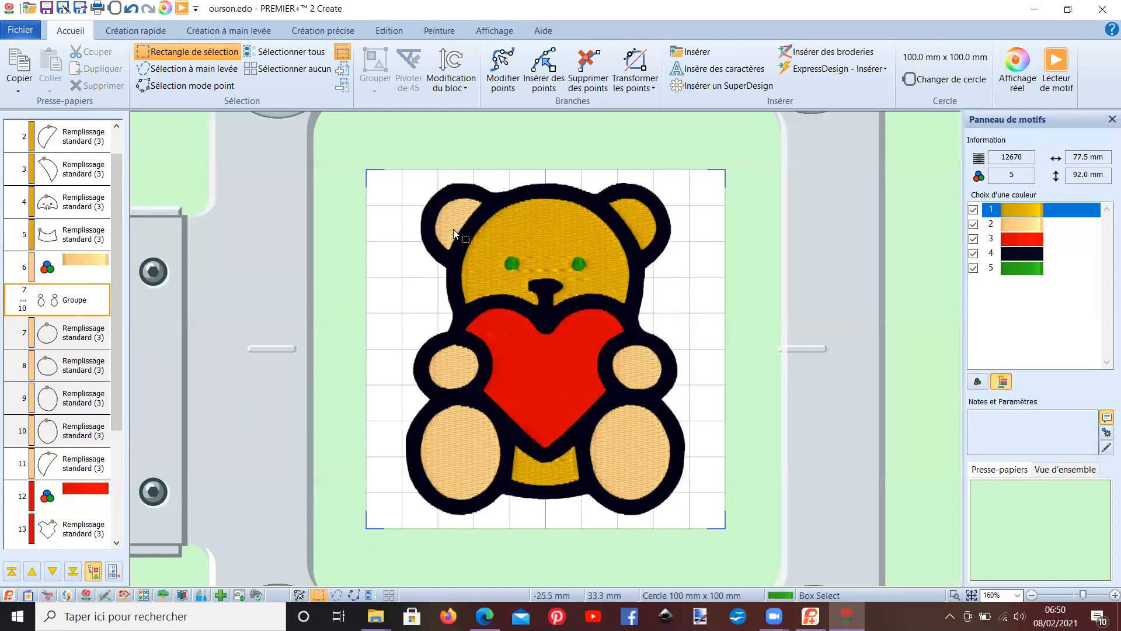
pyautogui.click(453, 229)
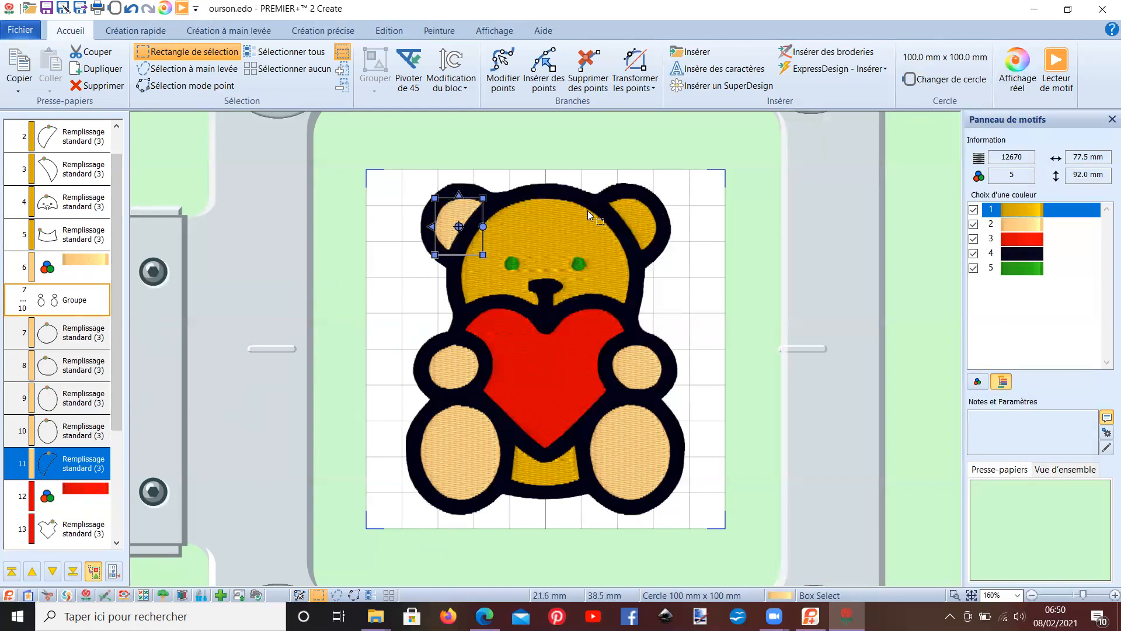
pyautogui.moveTo(116, 372); pyautogui.dragTo(109, 487)
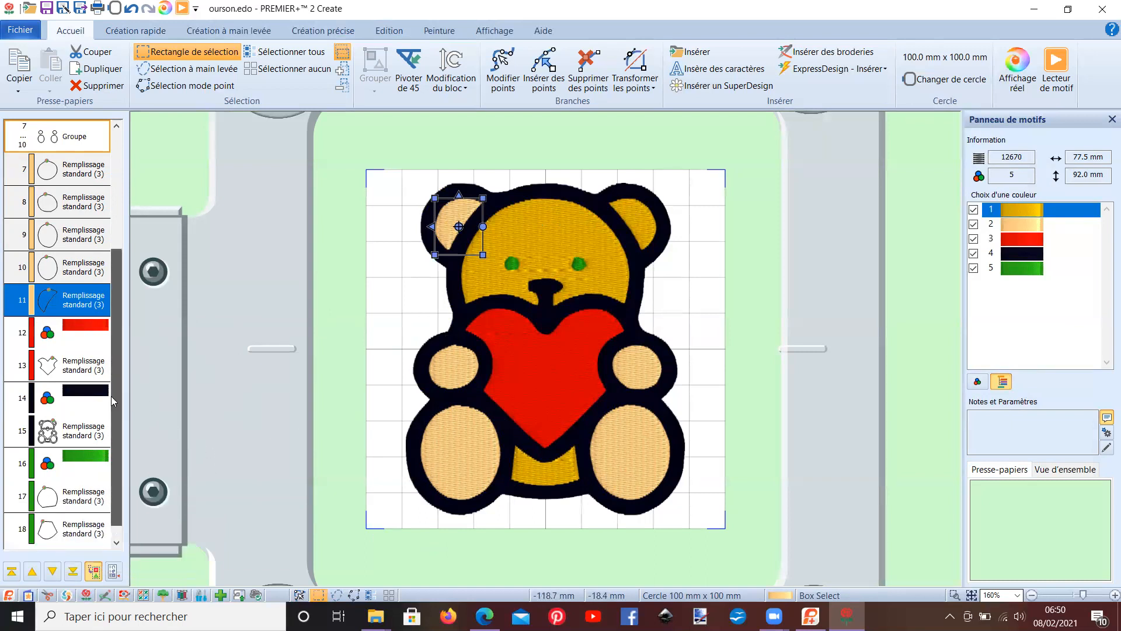
pyautogui.scroll(3, 111, 397)
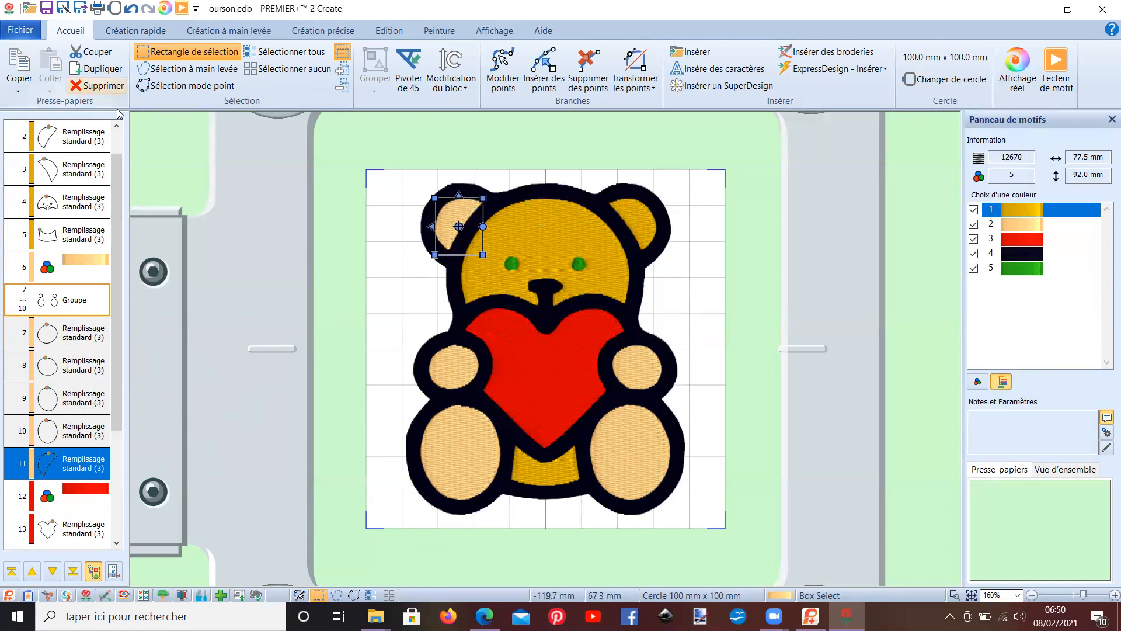
pyautogui.click(87, 53)
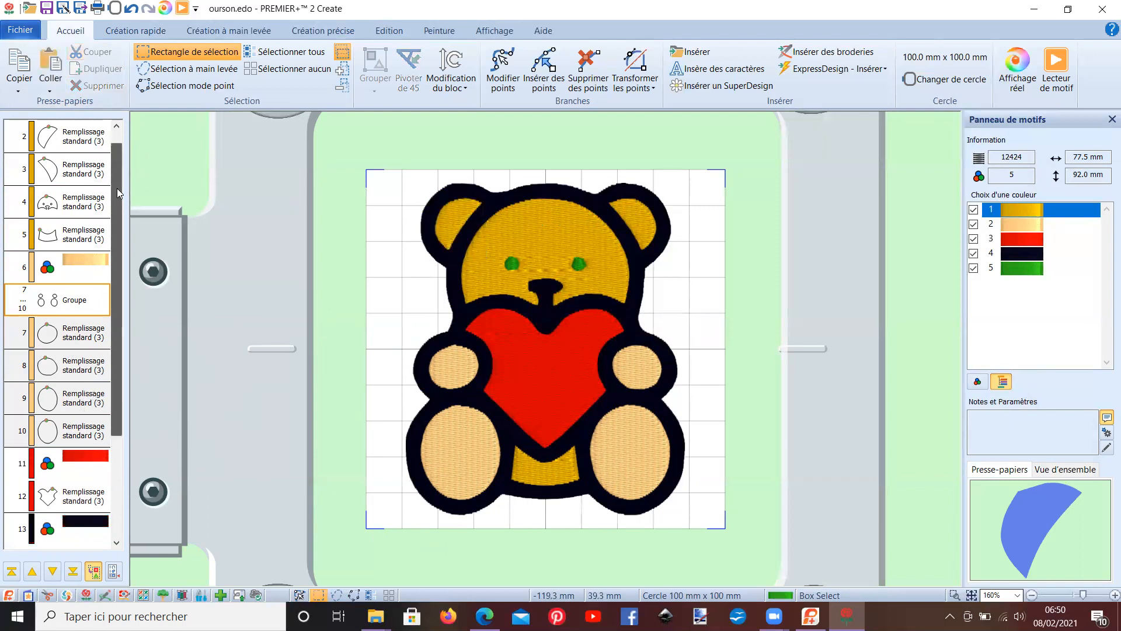
# Paste the cut ear fill after the belly fill, and move it up to directly follow the first gold colour change.
pyautogui.scroll(1, 117, 193)
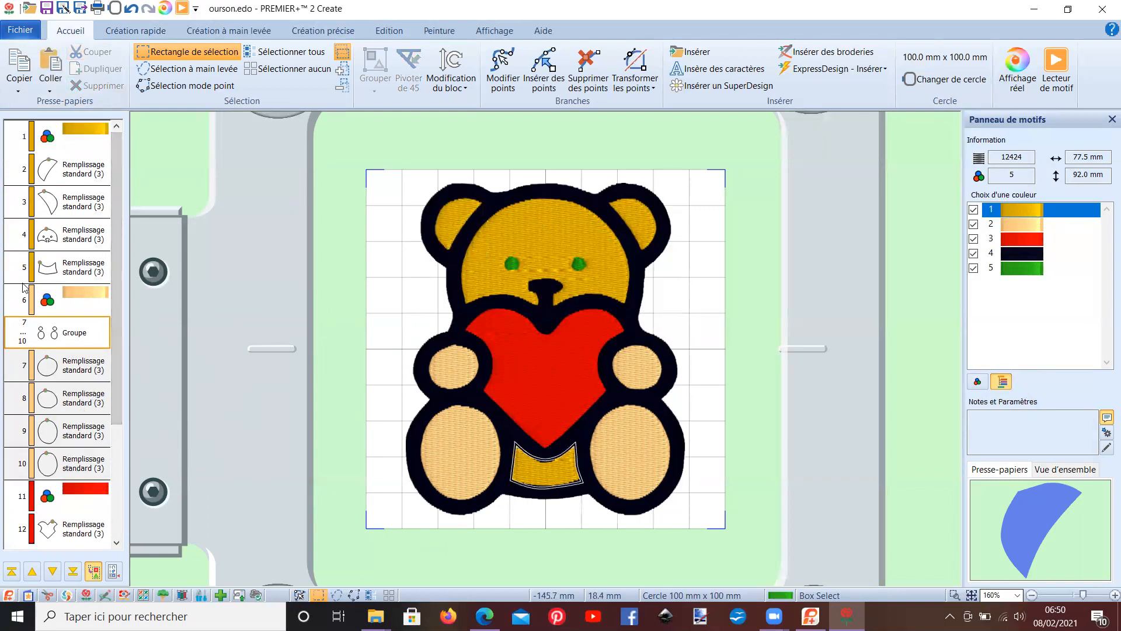
pyautogui.click(23, 283)
pyautogui.rightClick(22, 283)
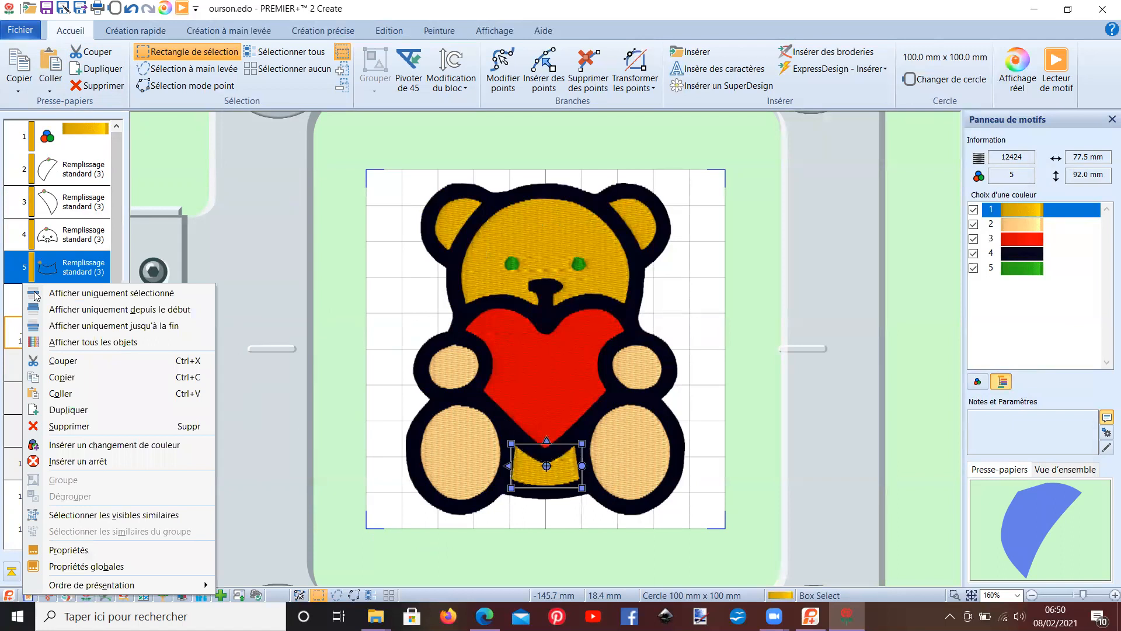
pyautogui.click(75, 393)
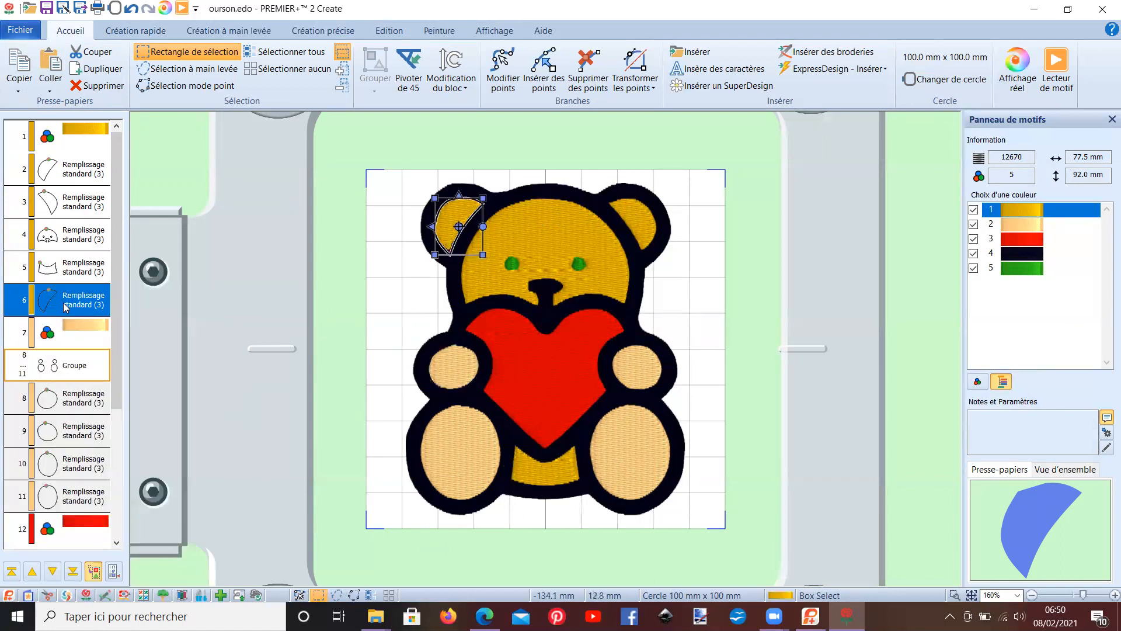
pyautogui.moveTo(65, 308); pyautogui.dragTo(56, 174)
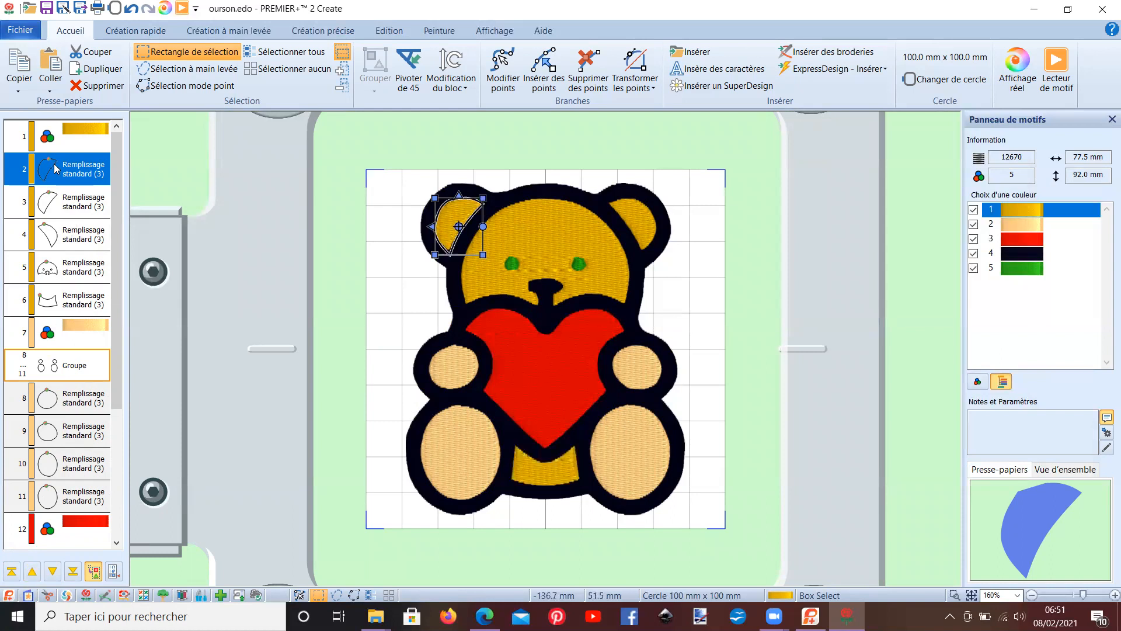
# Move the left-hand ear fill two places later in the stitch order and back to directly after the first gold colour change.
pyautogui.click(51, 572)
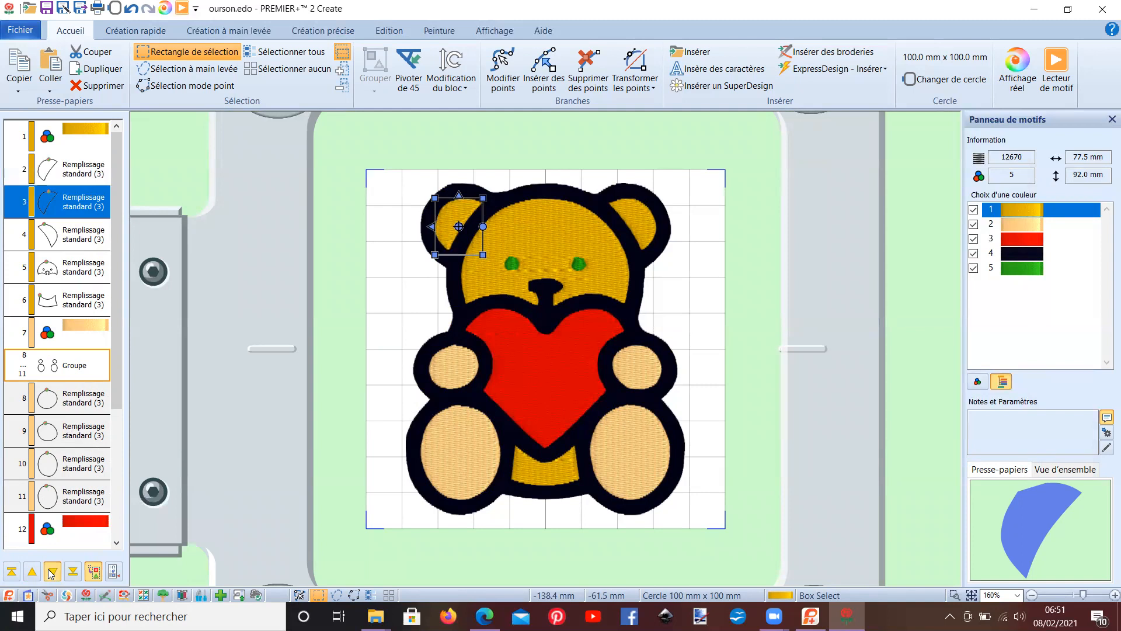
pyautogui.click(52, 572)
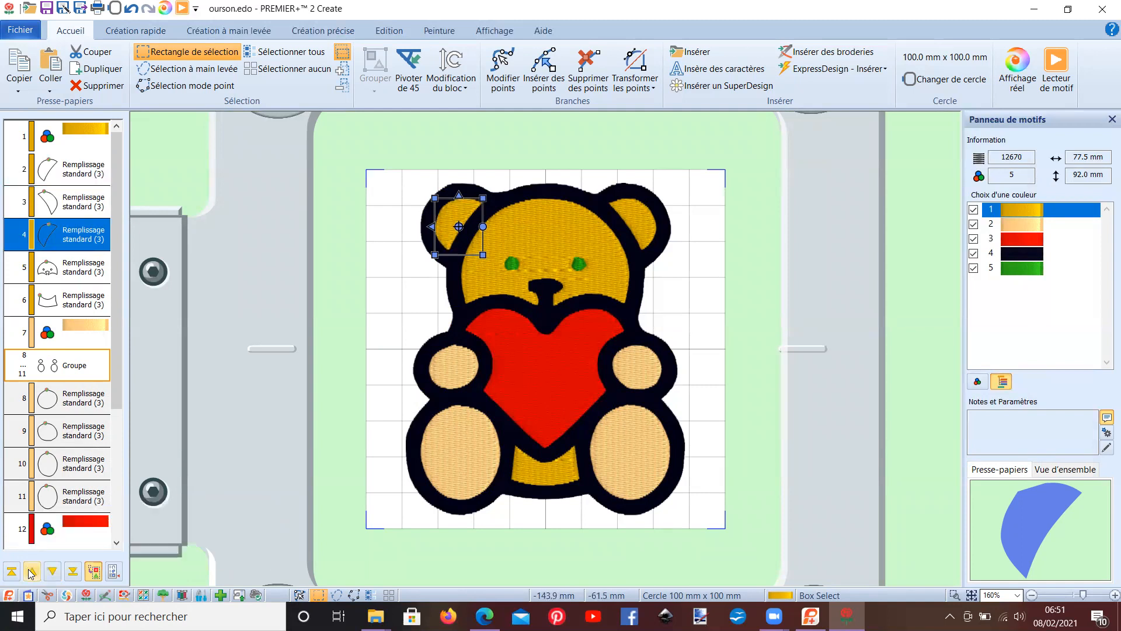
pyautogui.click(31, 571)
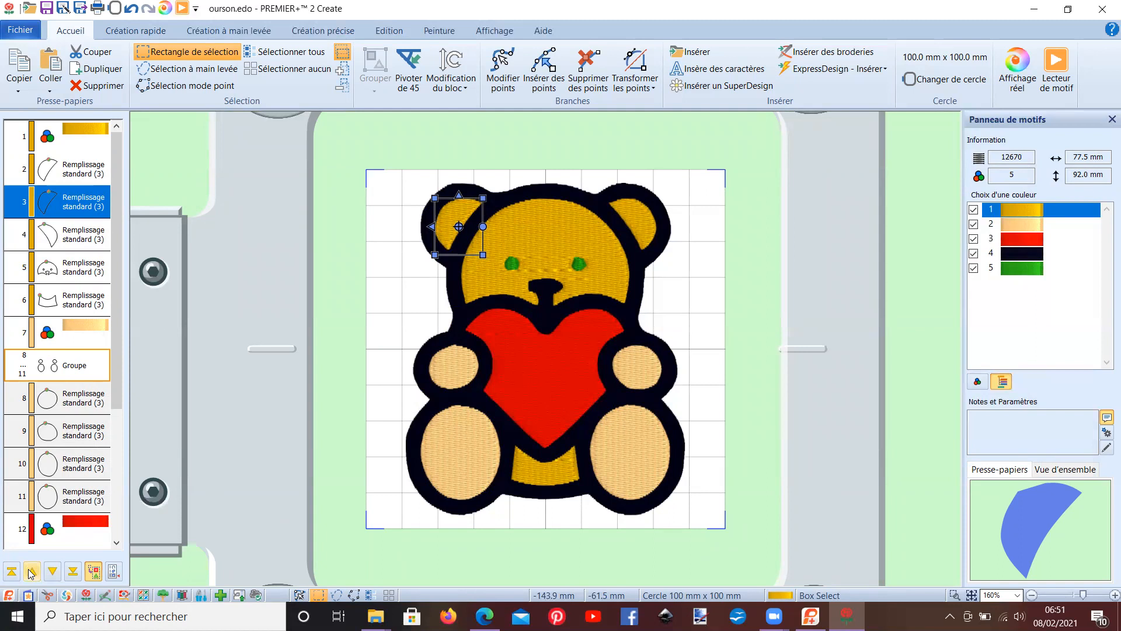
pyautogui.click(32, 571)
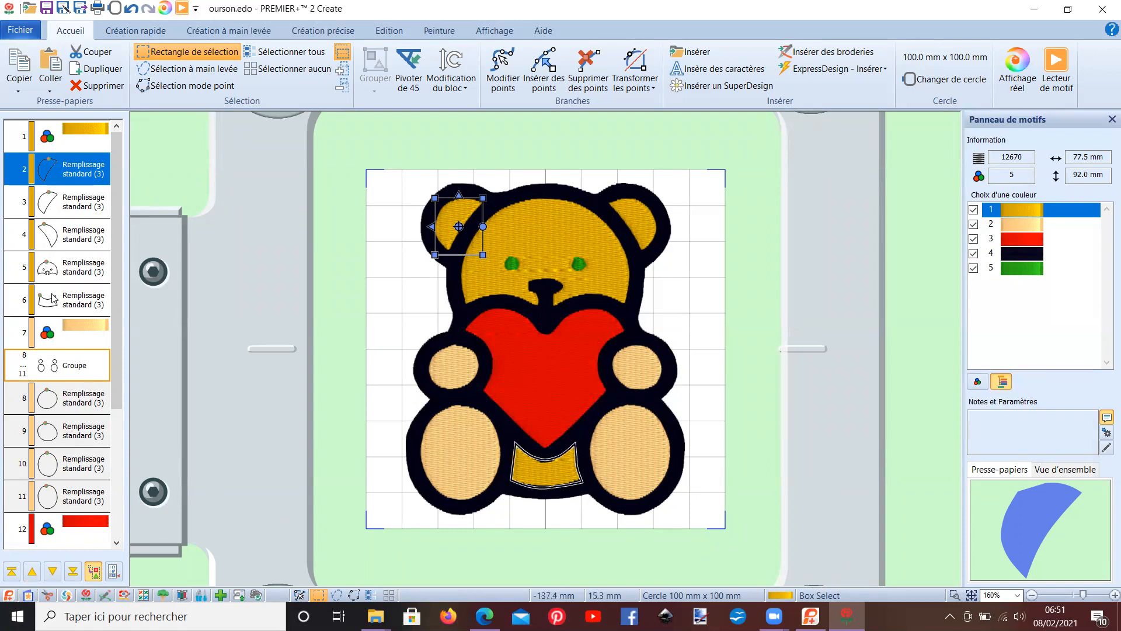
pyautogui.moveTo(116, 355)
pyautogui.mouseDown()
pyautogui.moveTo(124, 374)
pyautogui.moveTo(121, 364)
pyautogui.mouseUp()
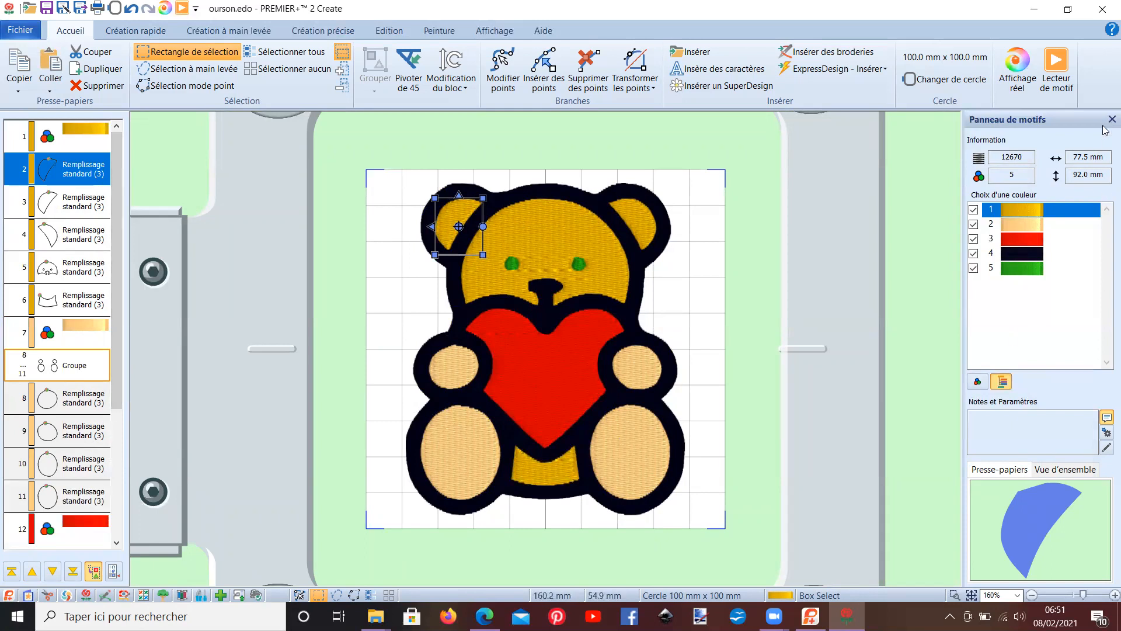
# Play the stitch-out simulation of the whole bear, jump back through its stages, and pause it.
pyautogui.click(1056, 70)
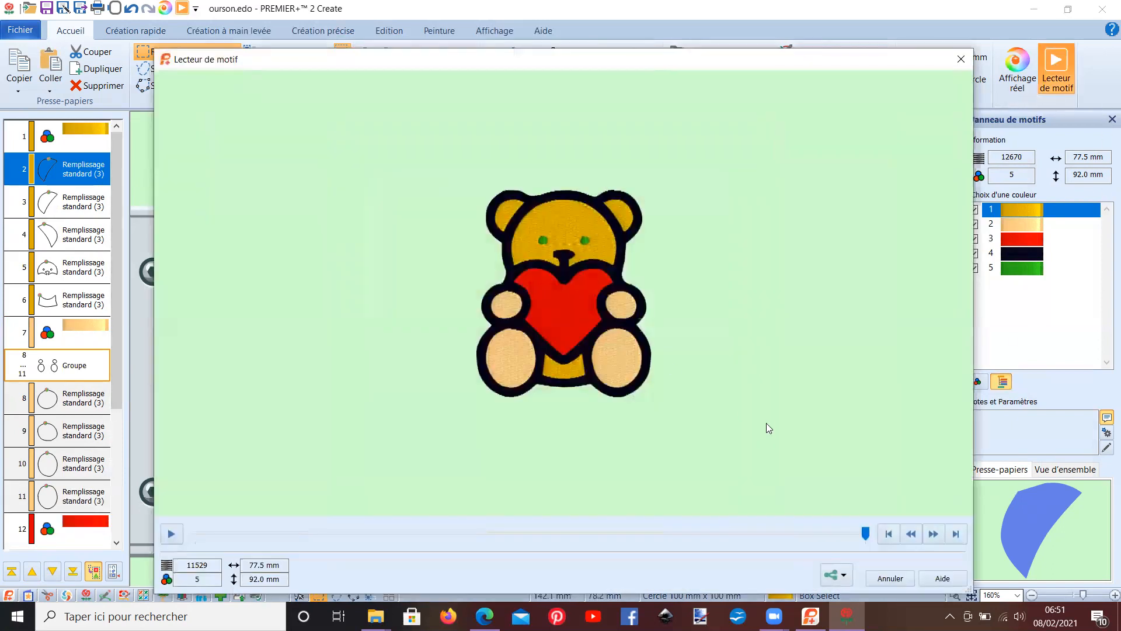
pyautogui.click(171, 534)
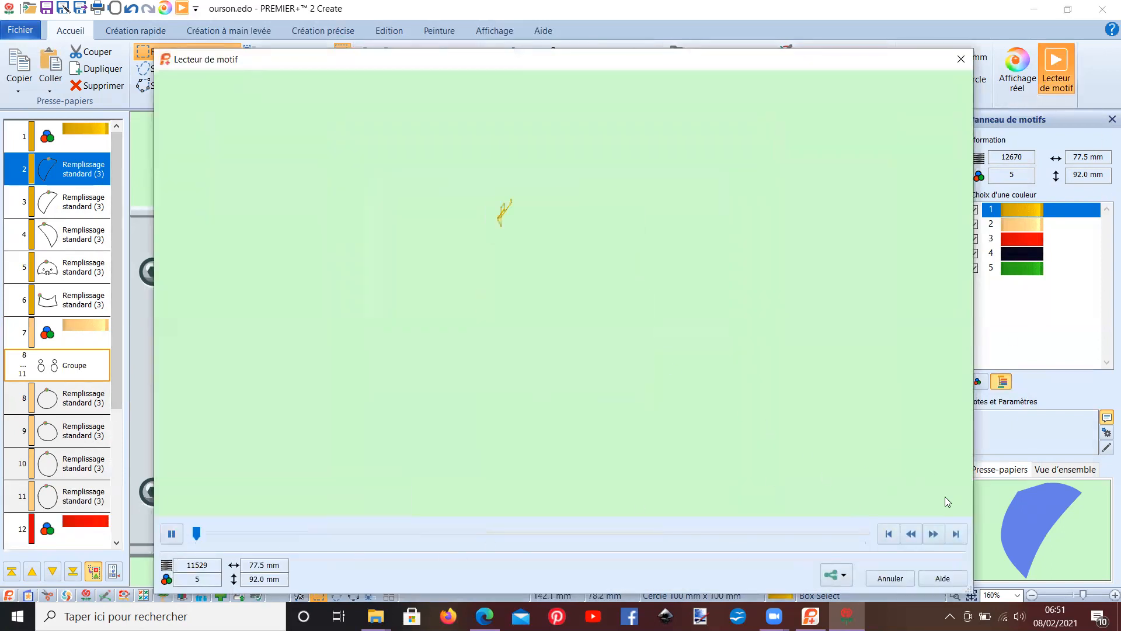
pyautogui.click(933, 533)
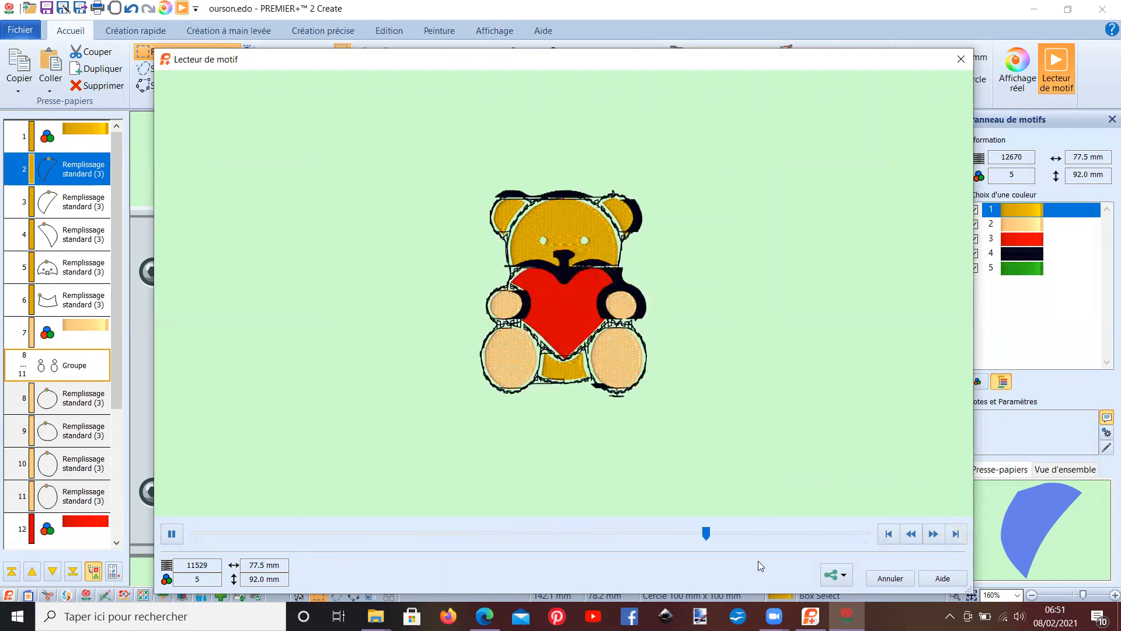
pyautogui.click(741, 537)
pyautogui.click(657, 531)
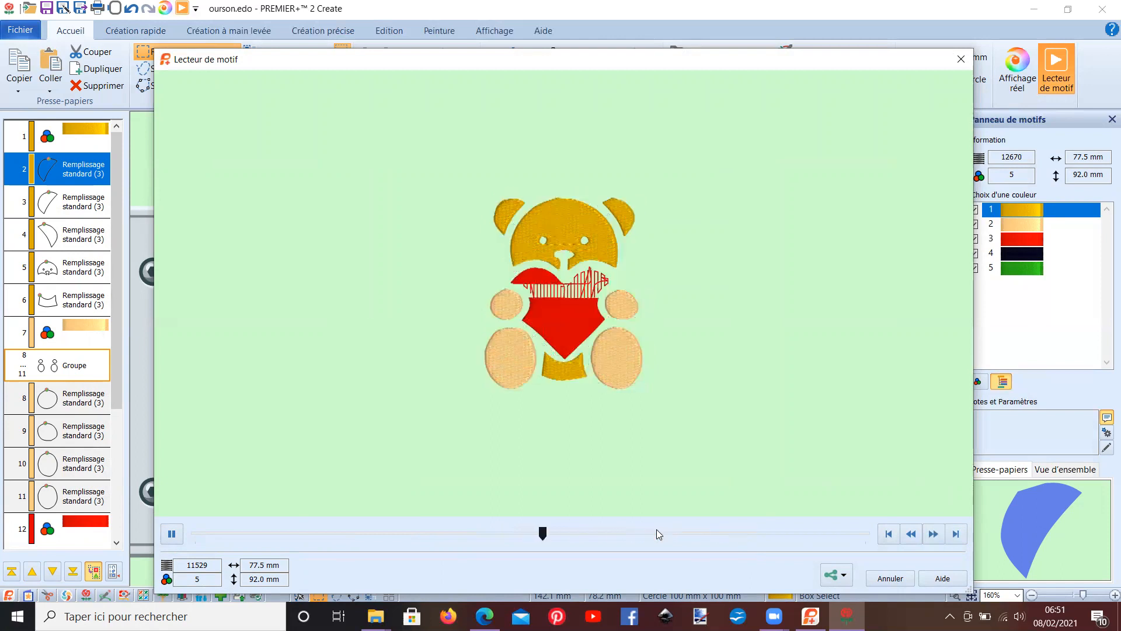
pyautogui.click(171, 534)
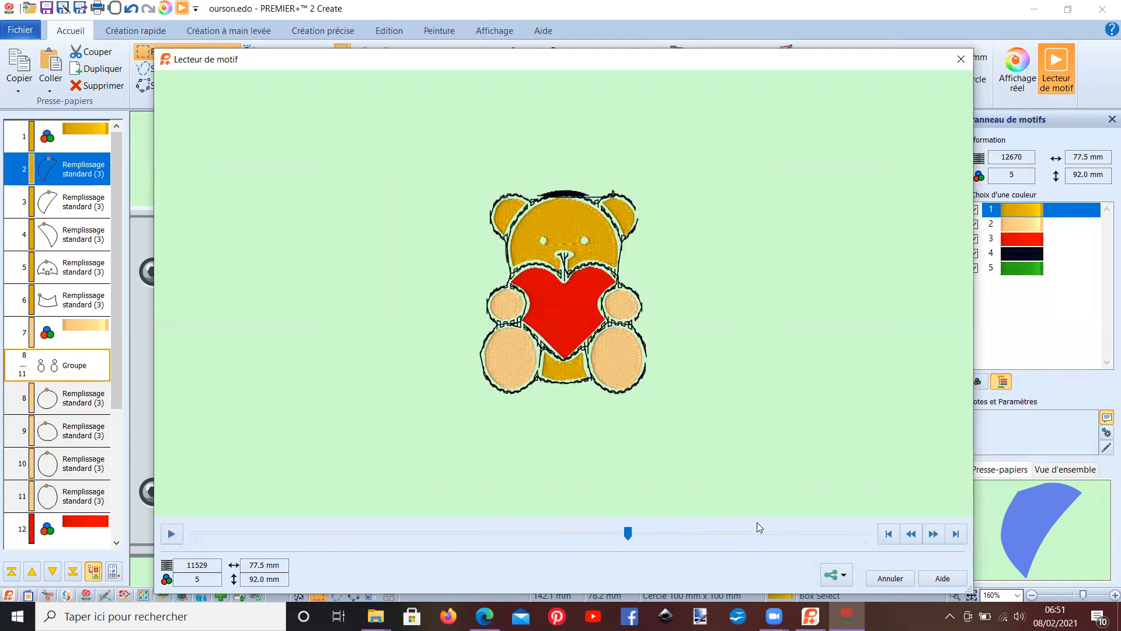
# Examine the heart and outline stitching stages in the simulation, run it to the end, and close the player.
pyautogui.click(618, 538)
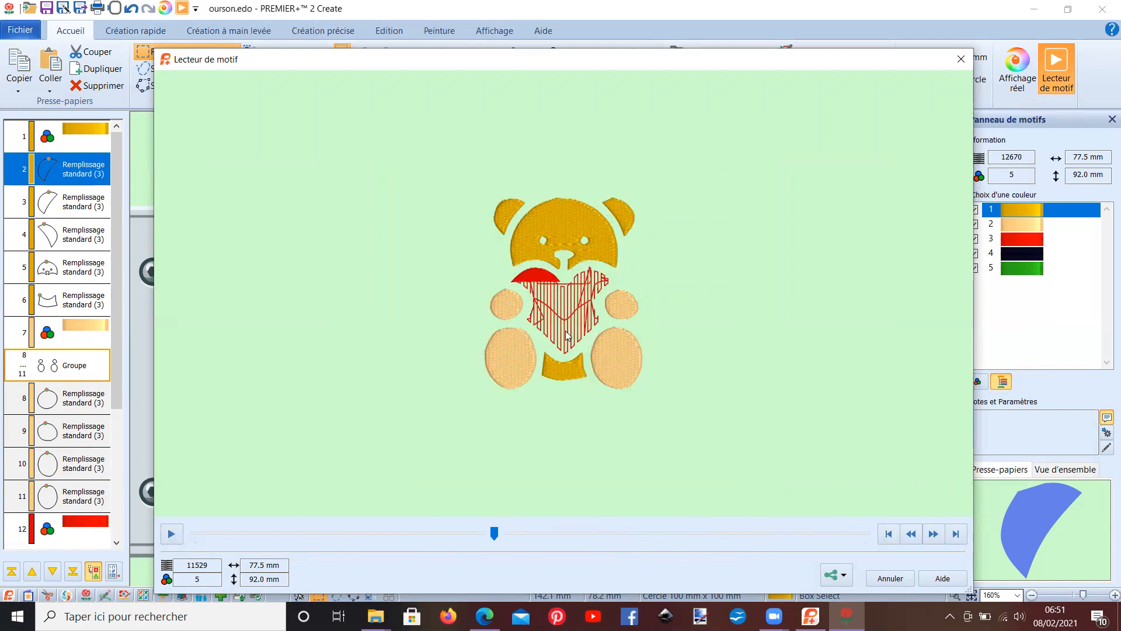
pyautogui.moveTo(494, 538); pyautogui.dragTo(657, 525)
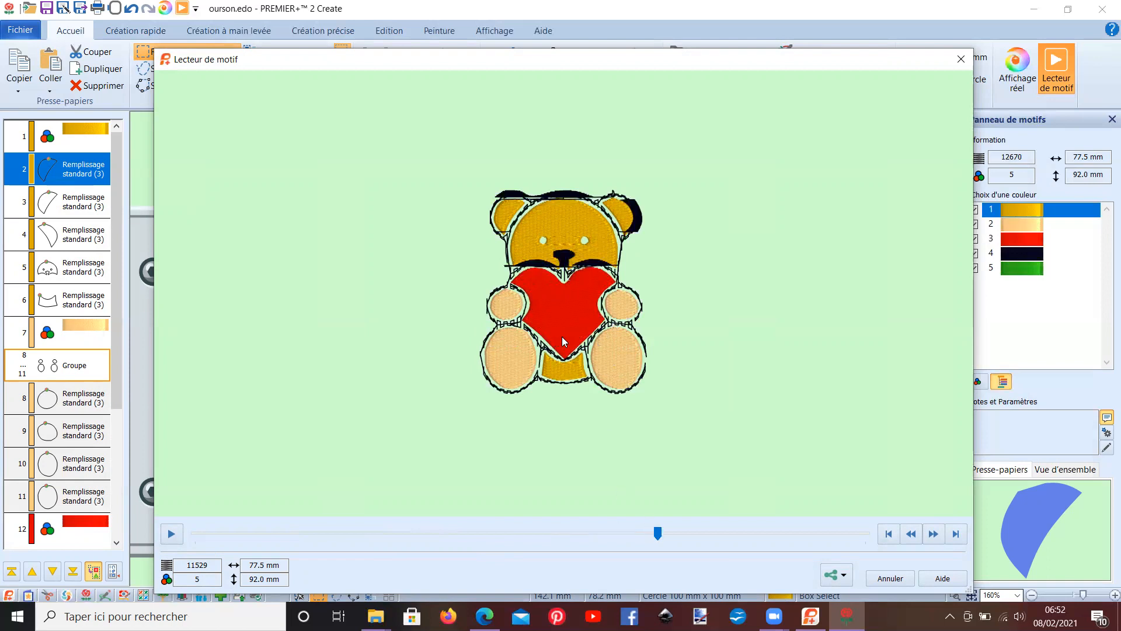
pyautogui.click(933, 534)
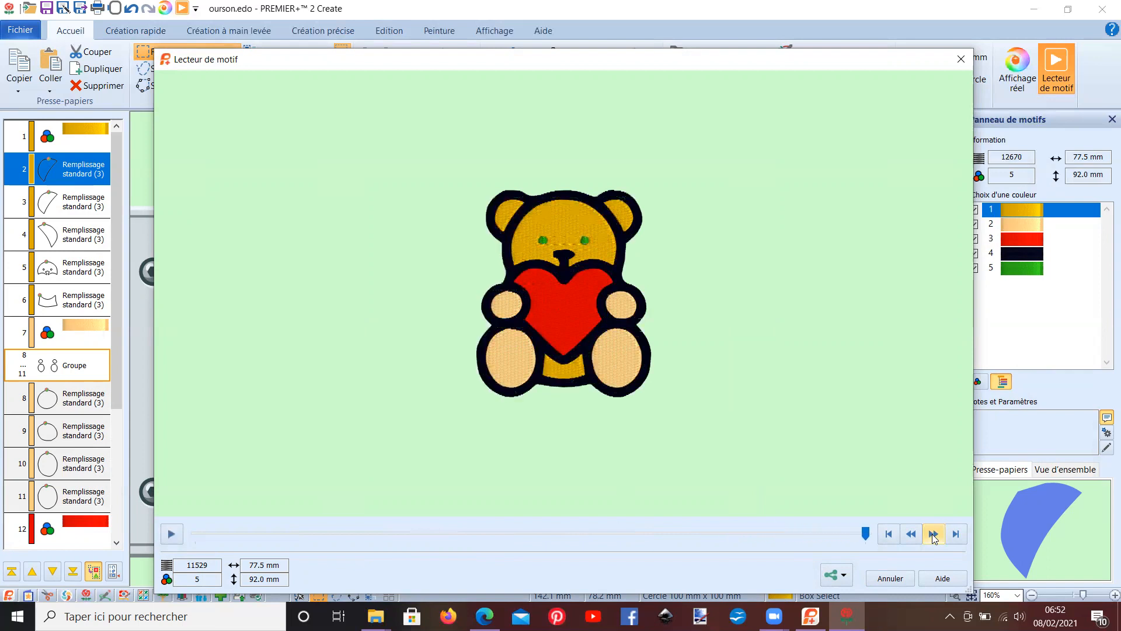
pyautogui.click(890, 578)
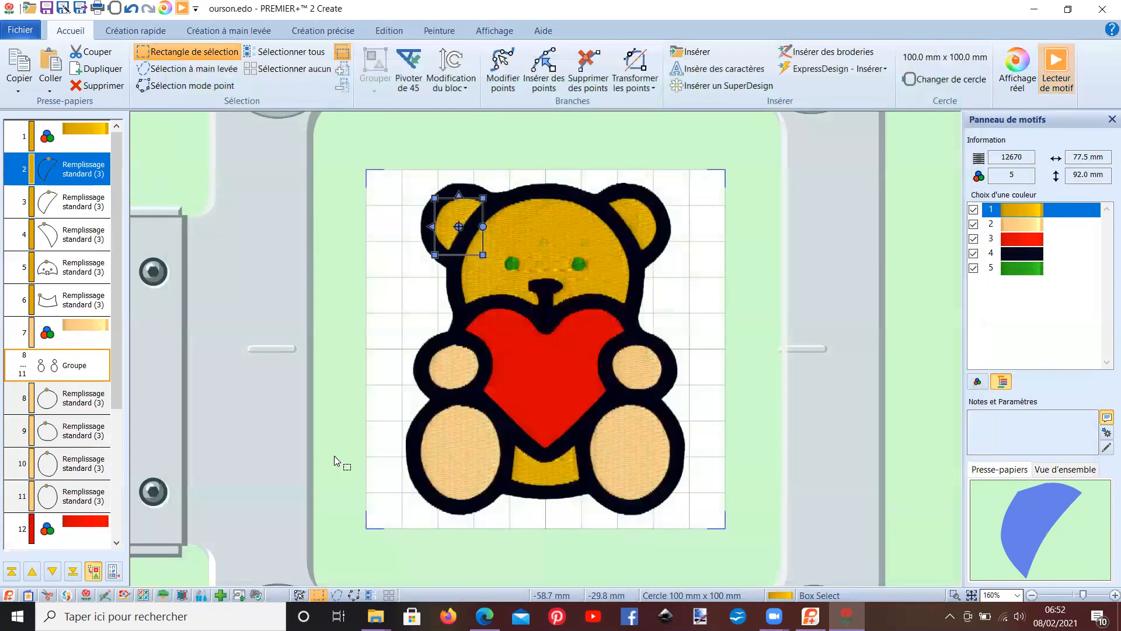
# Change the thread of the green colour change for the bear's eyes to Robison-Anton Rayon 40 Navy 2215.
pyautogui.scroll(-2, 102, 431)
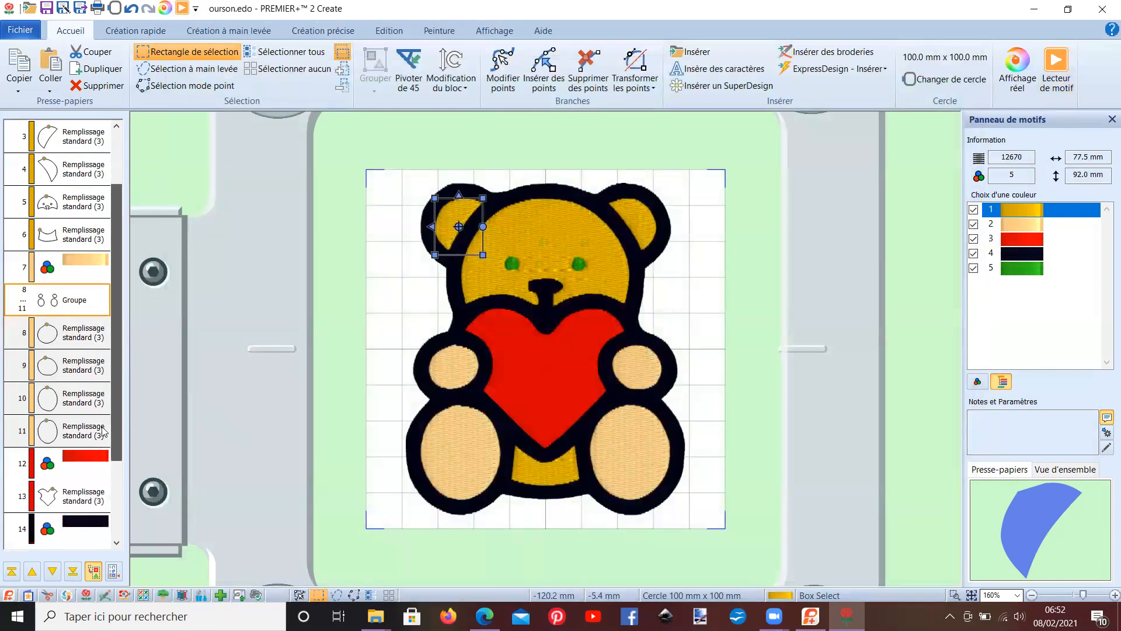
pyautogui.scroll(-4, 103, 430)
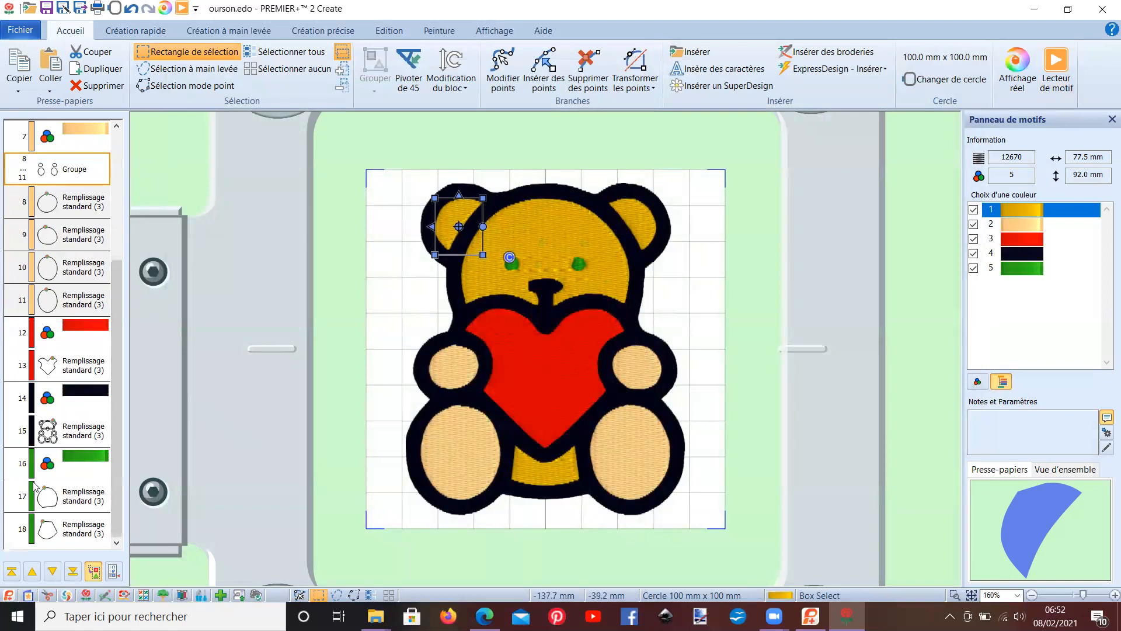
pyautogui.rightClick(75, 461)
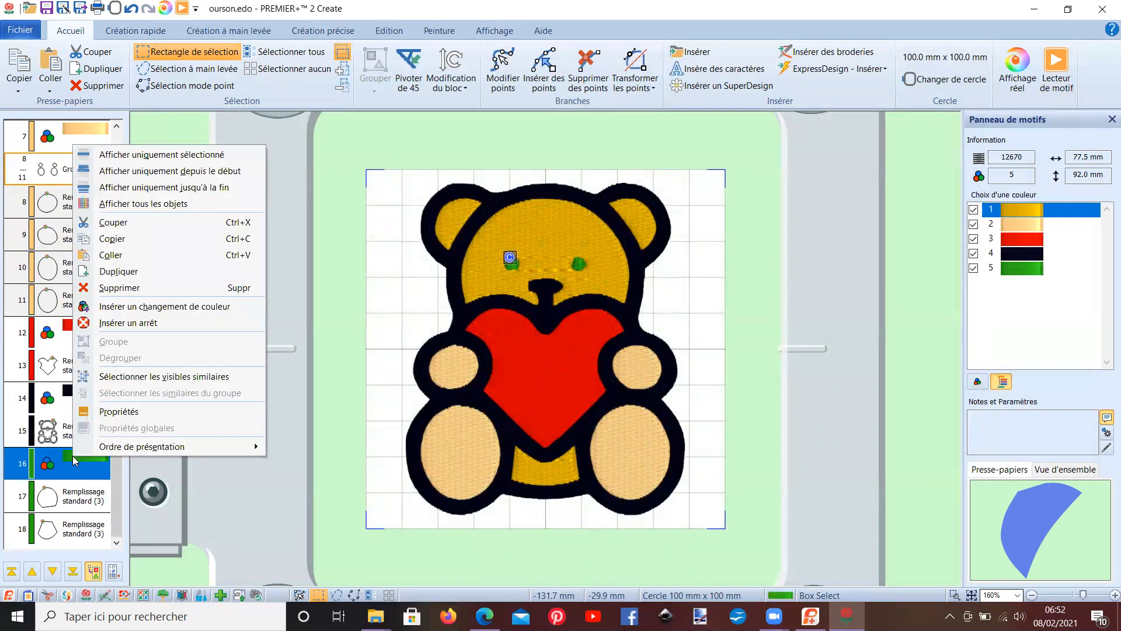
pyautogui.click(101, 308)
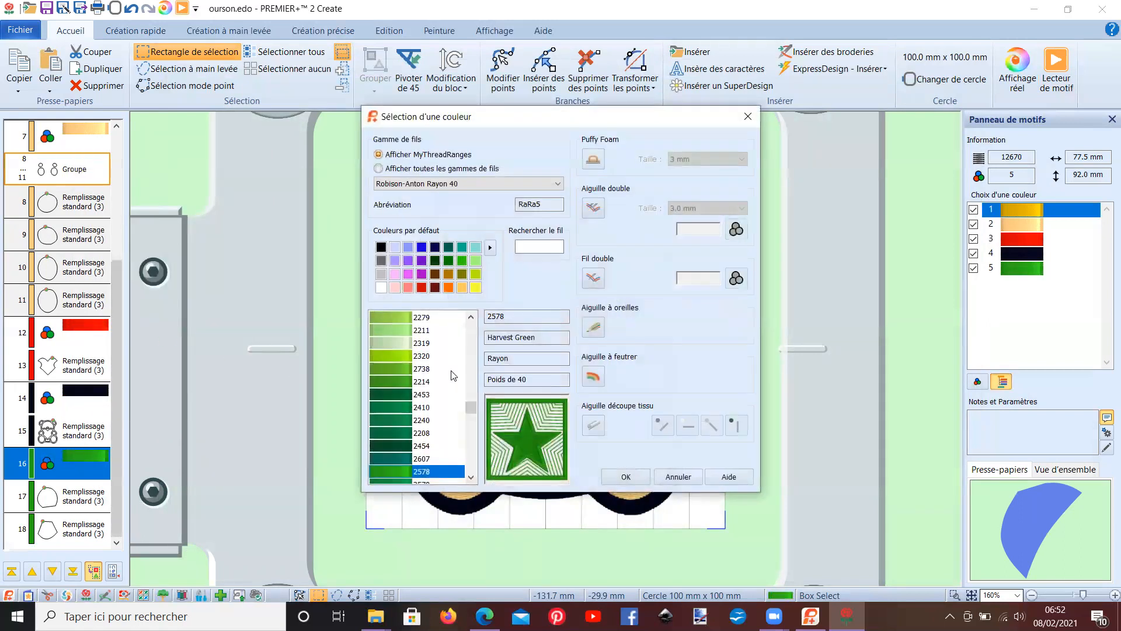
pyautogui.click(381, 247)
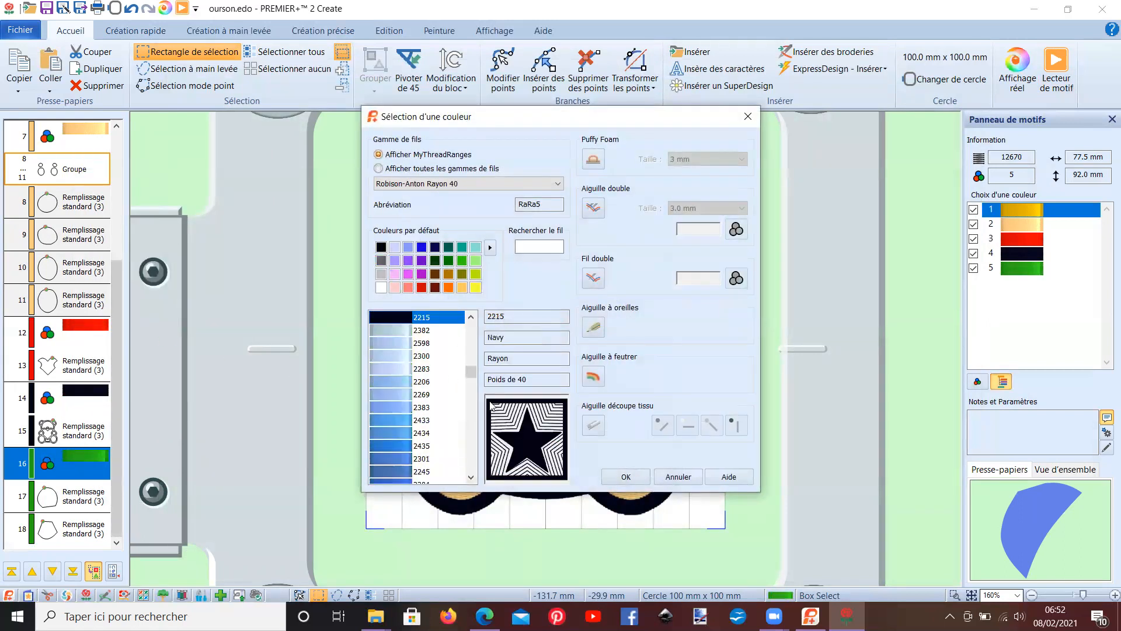
pyautogui.click(625, 478)
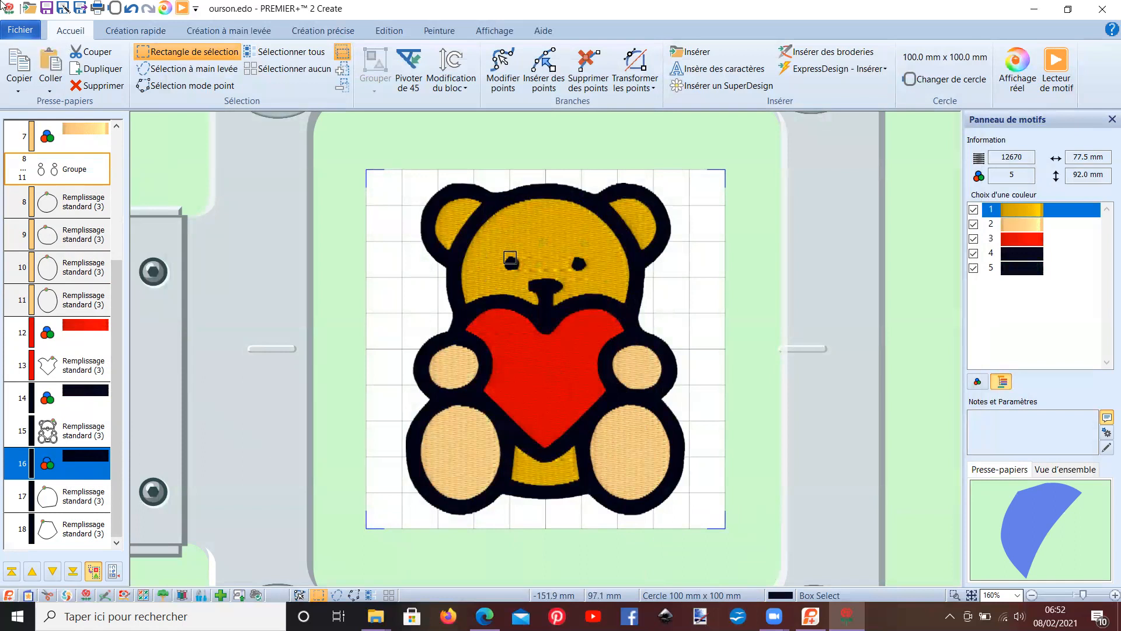
# Save the design as ourson.edo in the AAA VIDEOS folder, replacing the existing file.
pyautogui.click(49, 14)
pyautogui.click(28, 31)
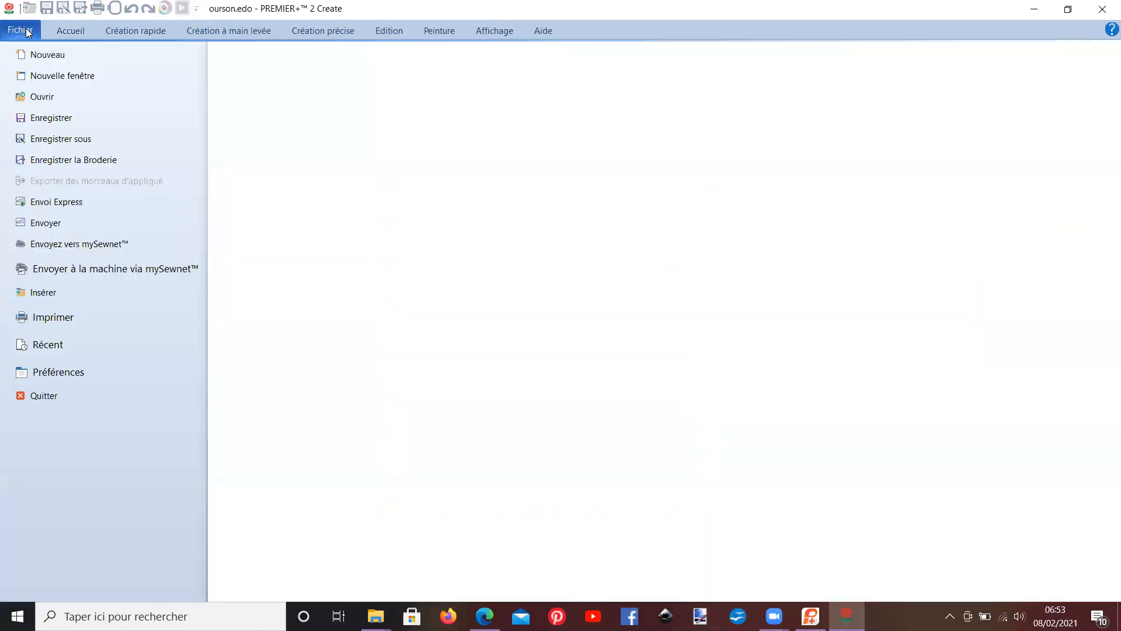
pyautogui.click(62, 140)
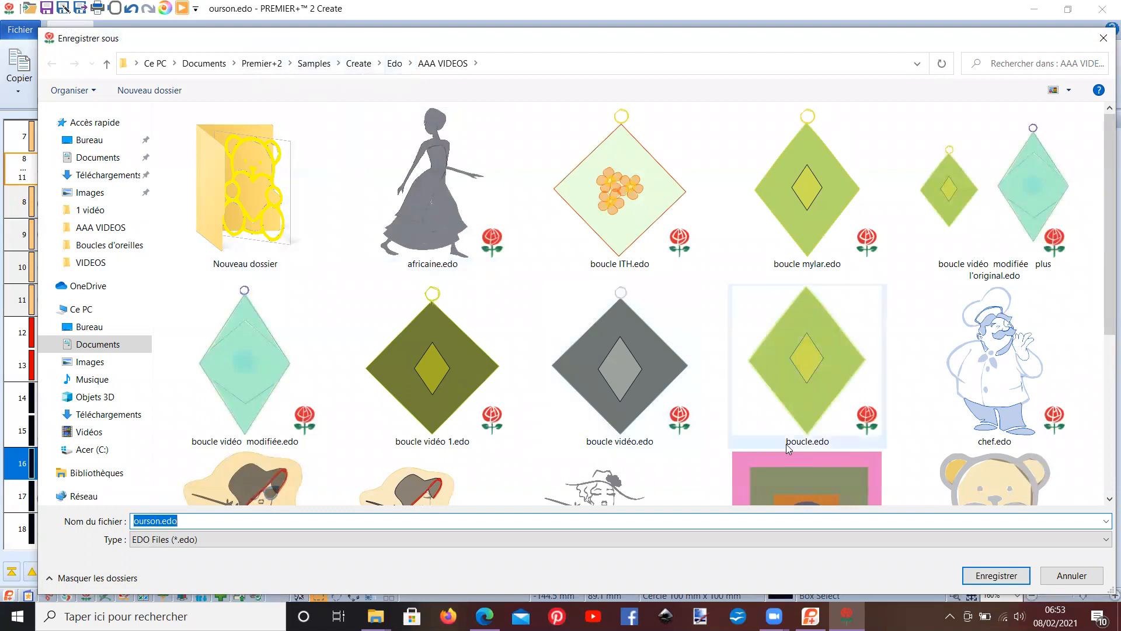
pyautogui.click(984, 577)
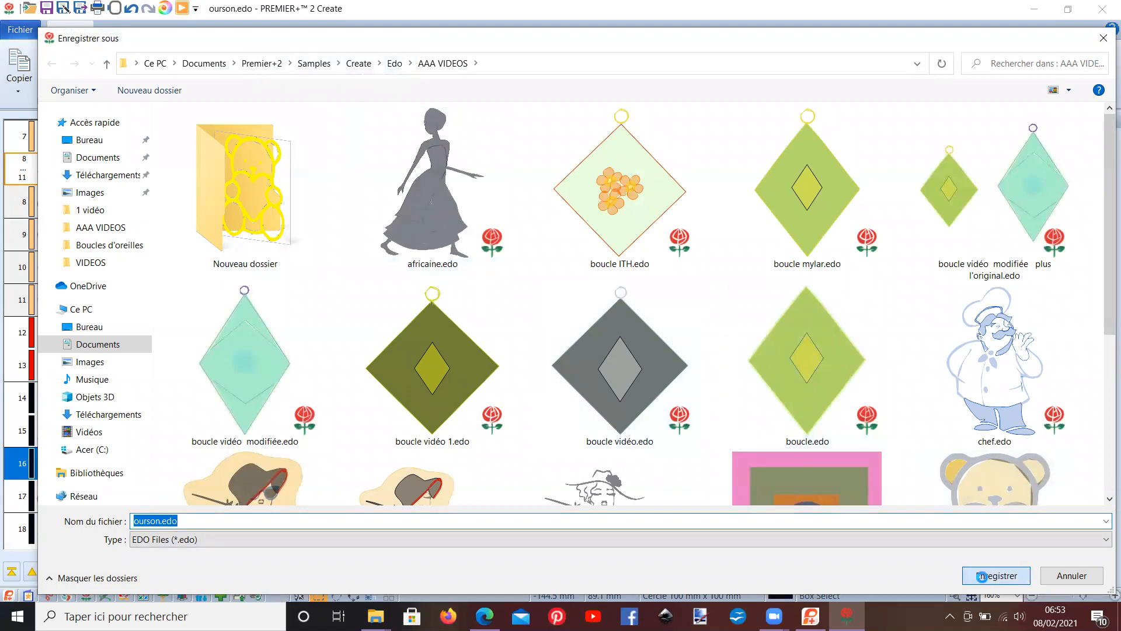
pyautogui.click(595, 310)
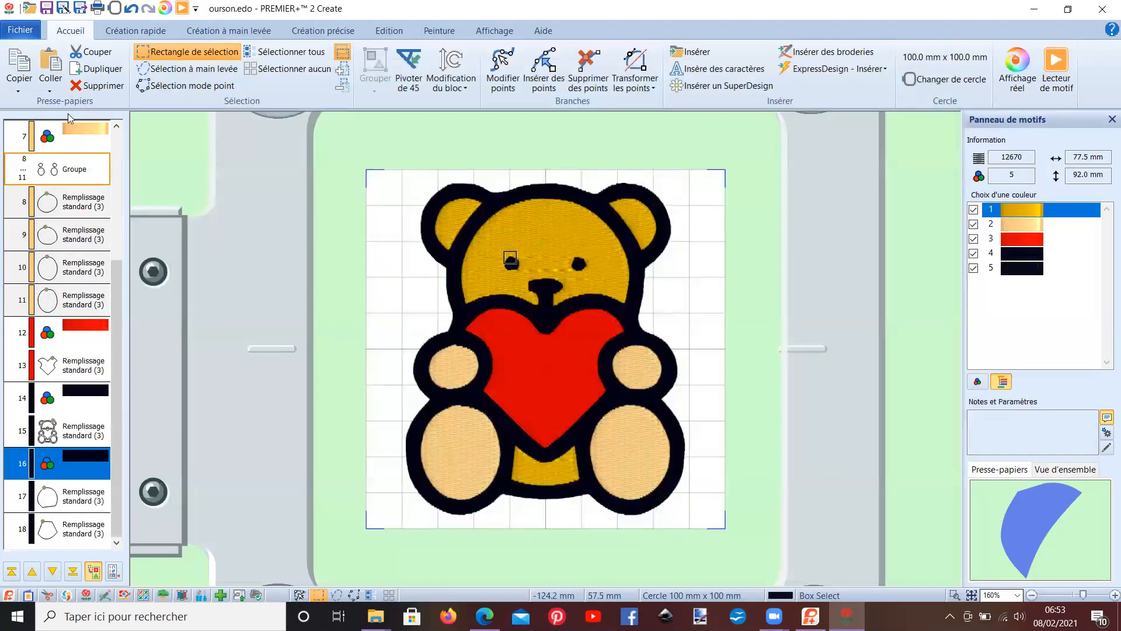
# Export the embroidery in Husqvarna Viking / Pfaff .vp4 format as oursonExportée.vp4 in the 1 vidéo folder, with stitch length optimised.
pyautogui.click(18, 31)
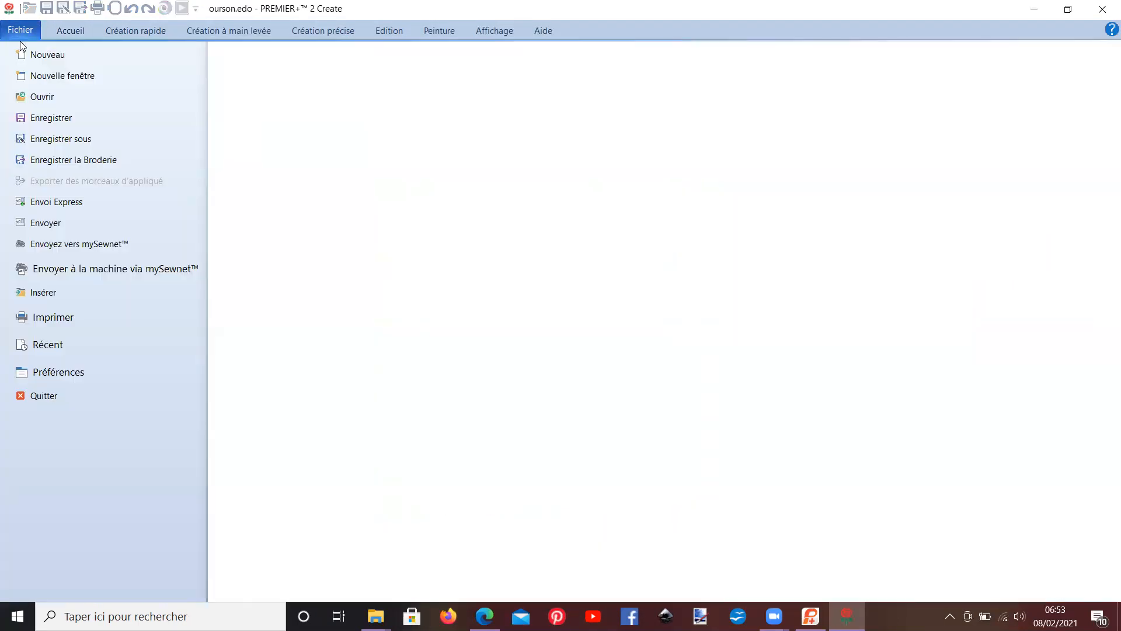
pyautogui.click(82, 161)
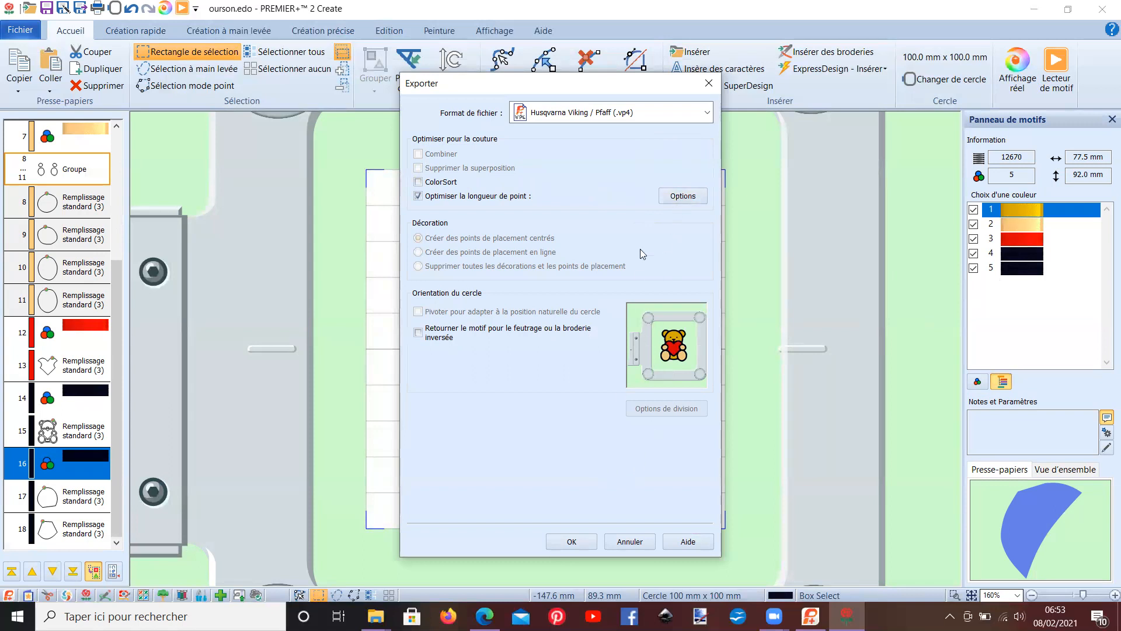
pyautogui.click(564, 541)
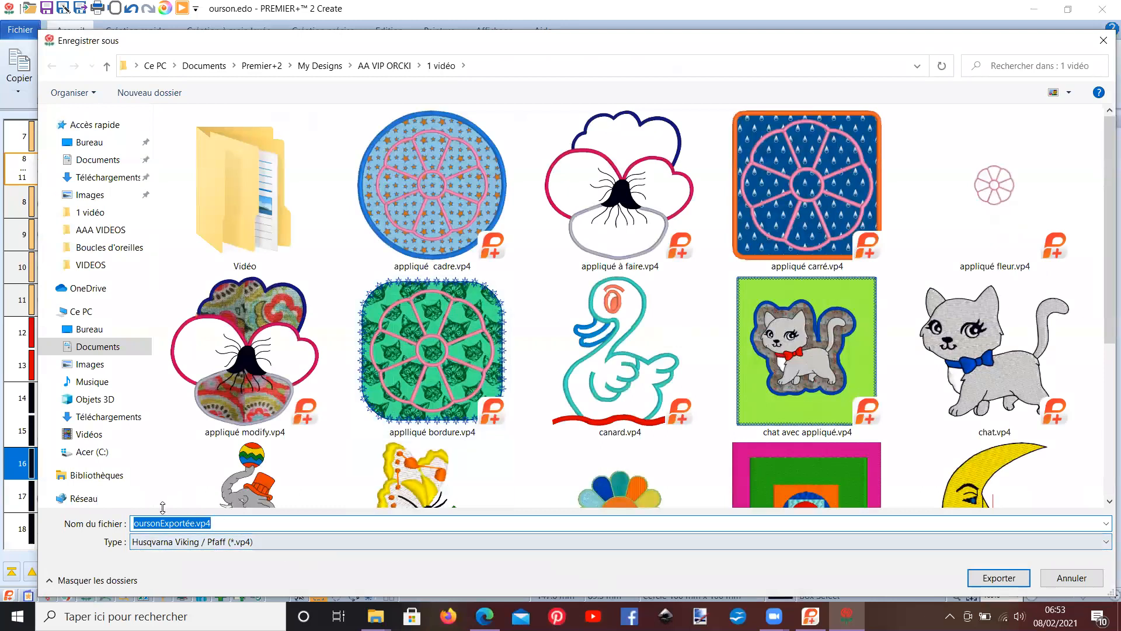
pyautogui.click(993, 577)
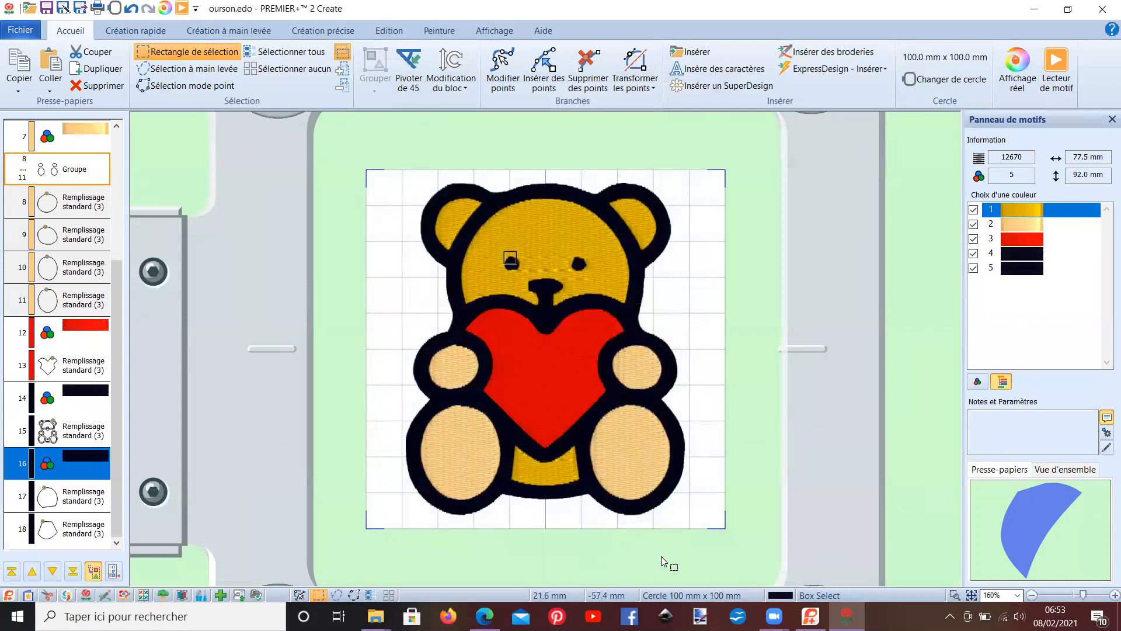
# Switch to PREMIER+ 2 Embroidery Ultra and open oursonExportée.vp4 from the 1 vidéo folder.
pyautogui.click(811, 616)
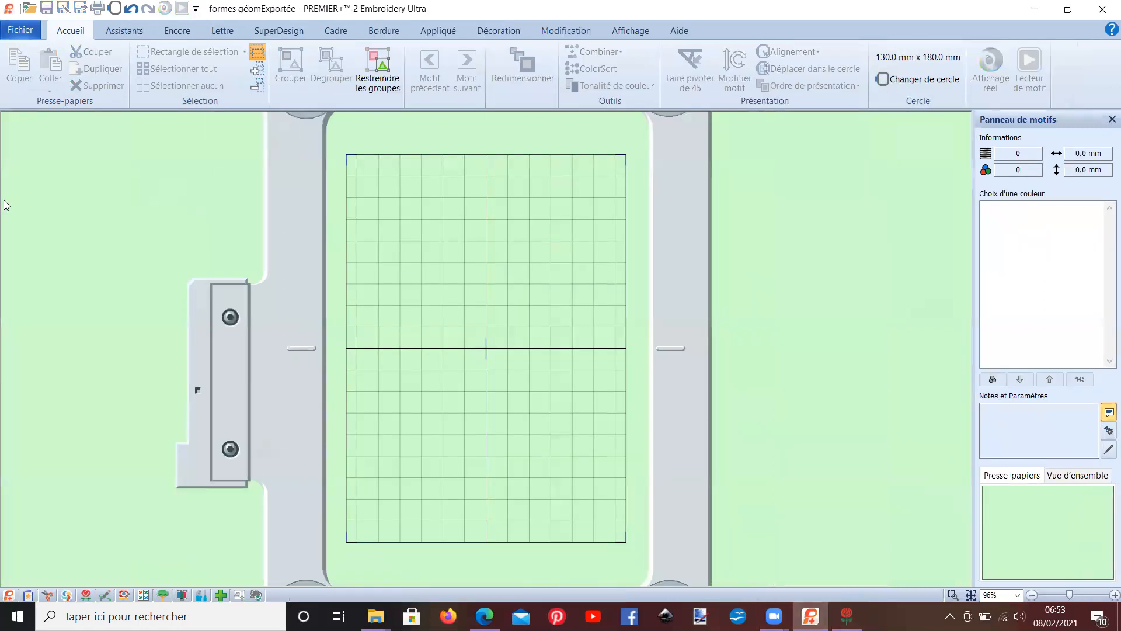
pyautogui.click(18, 32)
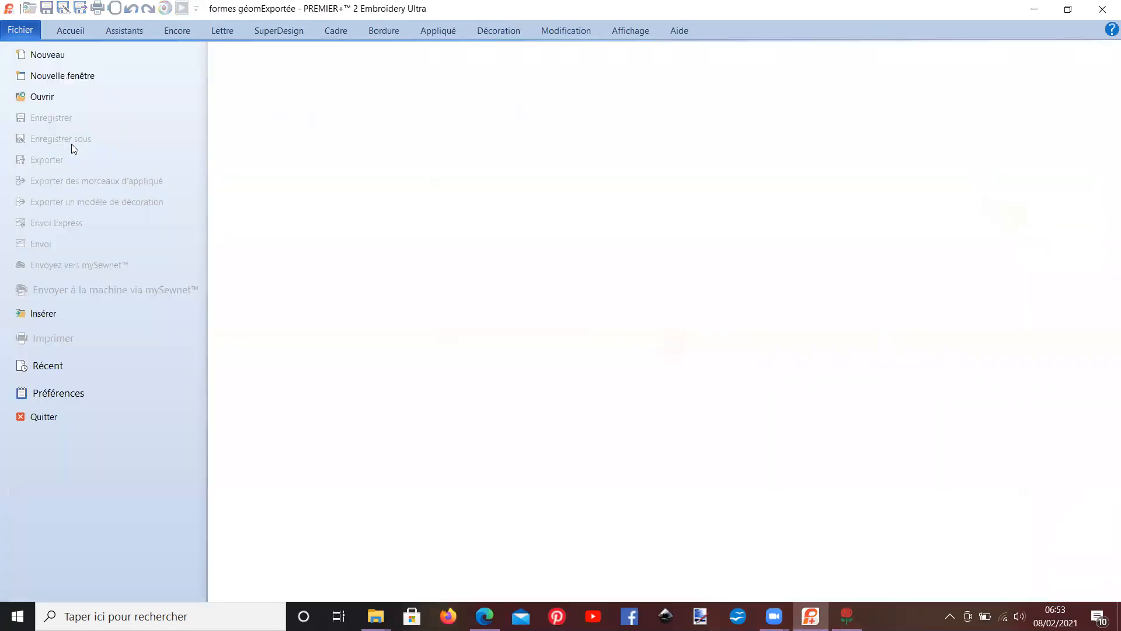
pyautogui.scroll(-3, 493, 297)
pyautogui.scroll(3, 493, 297)
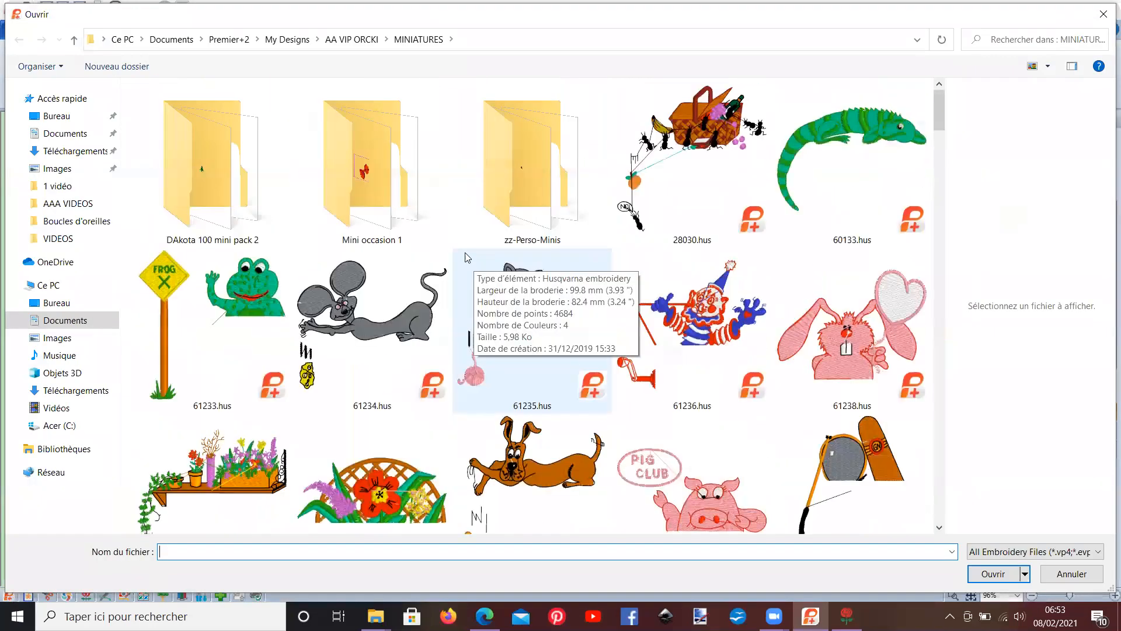
pyautogui.click(335, 41)
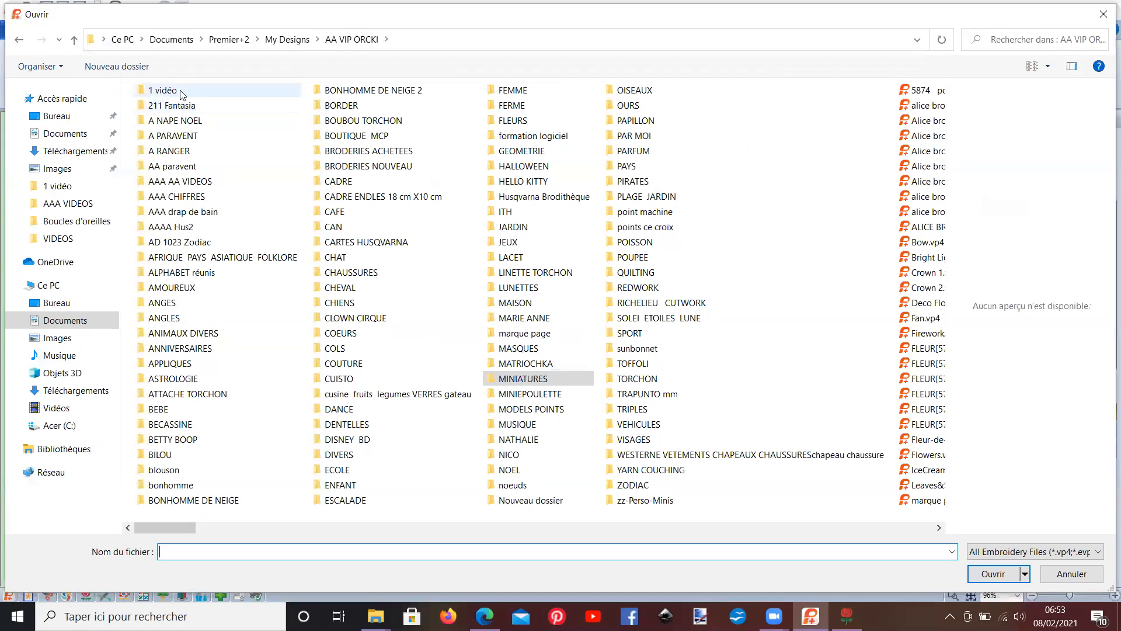
pyautogui.doubleClick(181, 93)
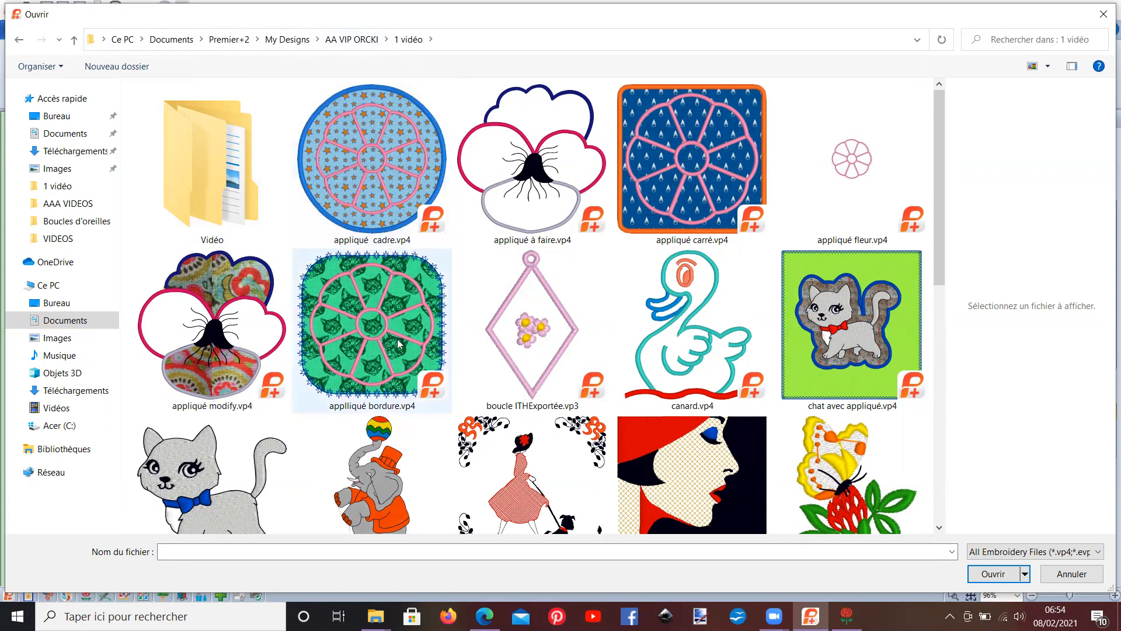
pyautogui.scroll(-5, 355, 299)
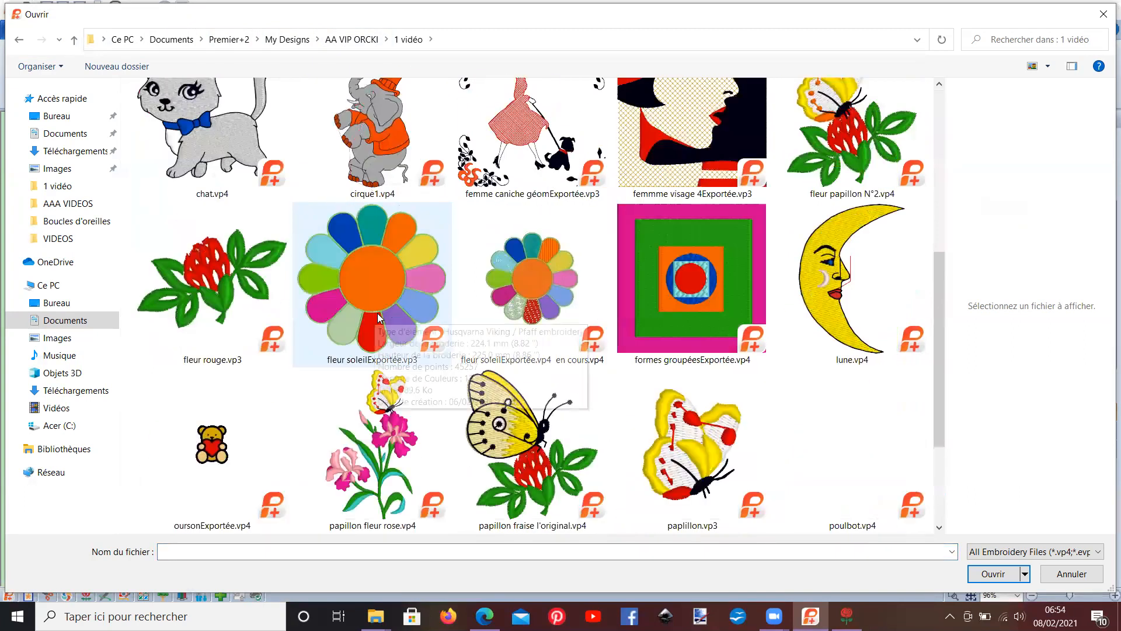
pyautogui.scroll(-3, 355, 327)
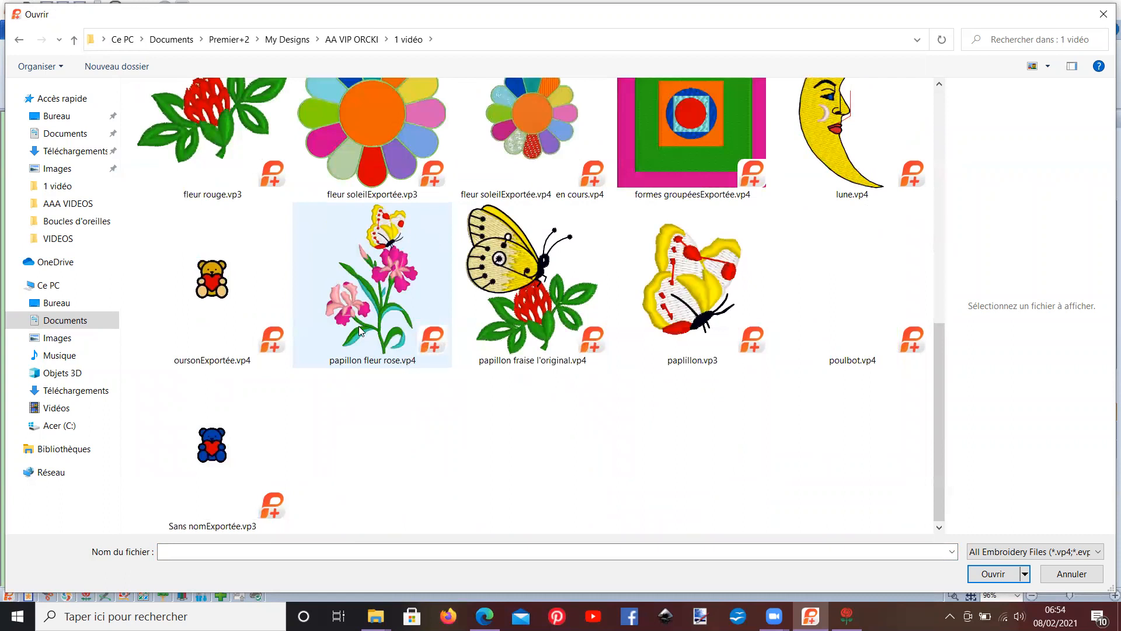
pyautogui.moveTo(359, 329)
pyautogui.click(238, 303)
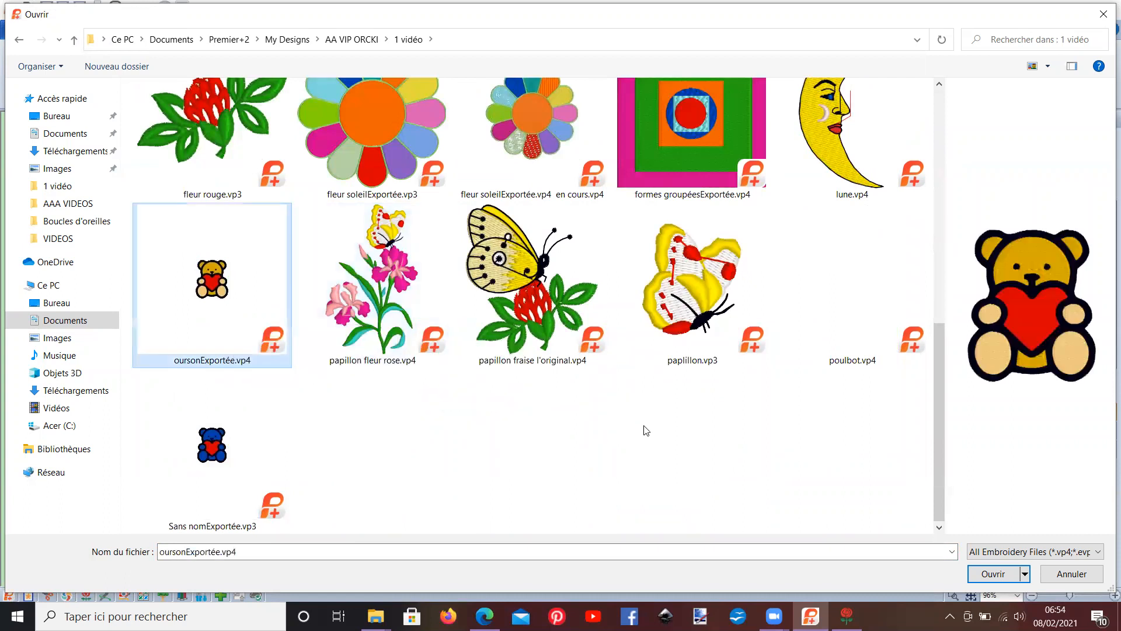
pyautogui.click(993, 574)
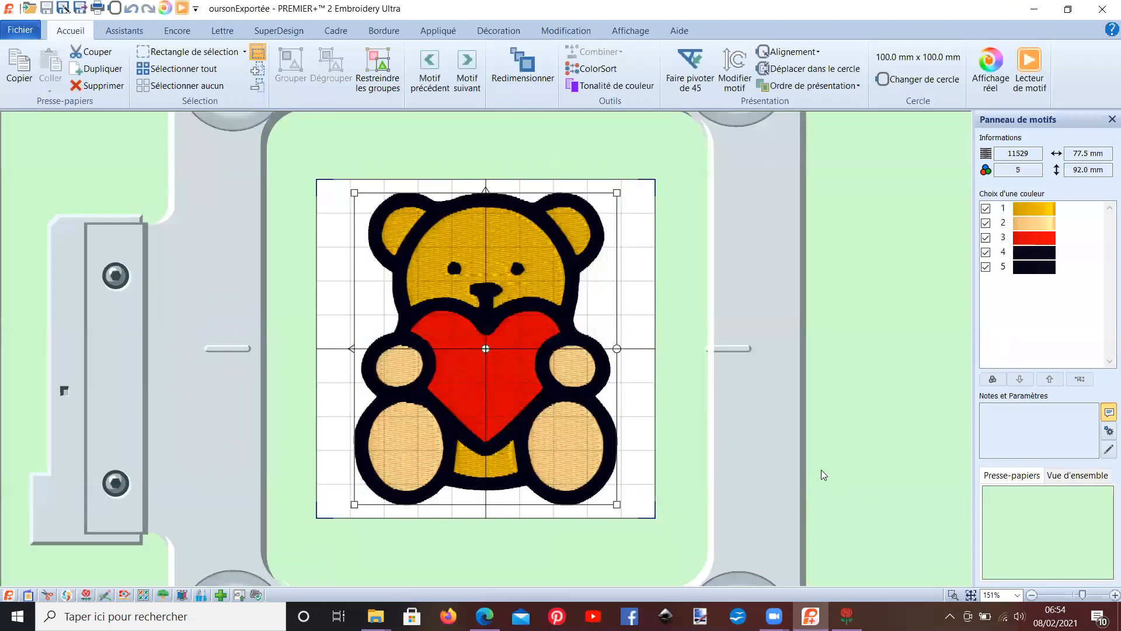
# Examine the exported bear's design information and thread colours, and switch back to ourson.edo in PREMIER+ 2 Create.
pyautogui.moveTo(1048, 270)
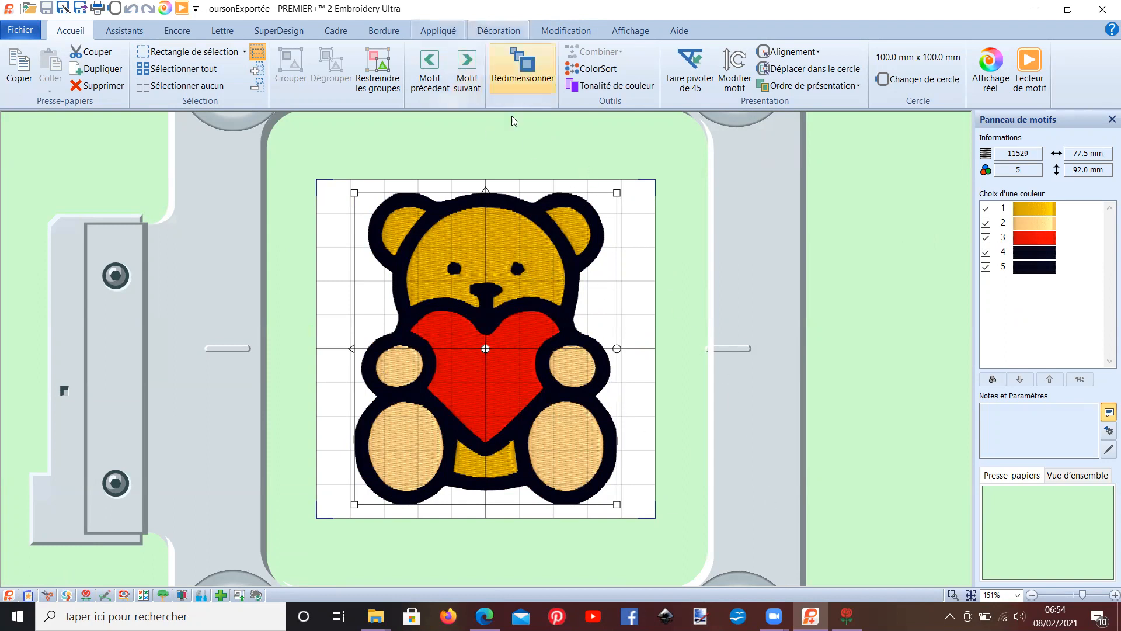
pyautogui.click(847, 616)
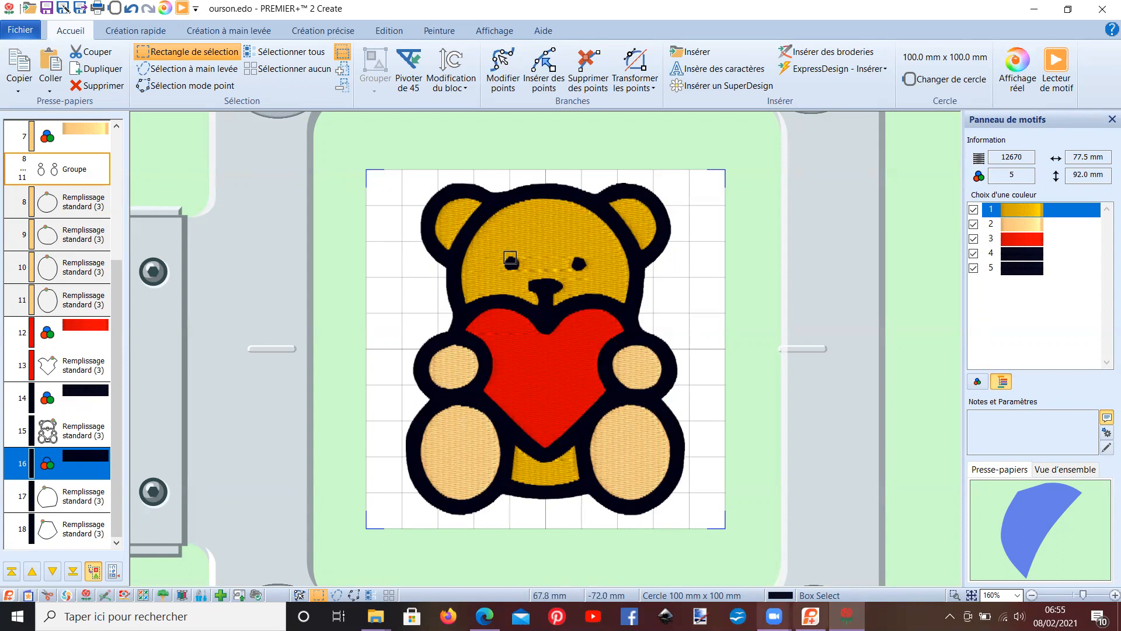
pyautogui.moveTo(811, 617)
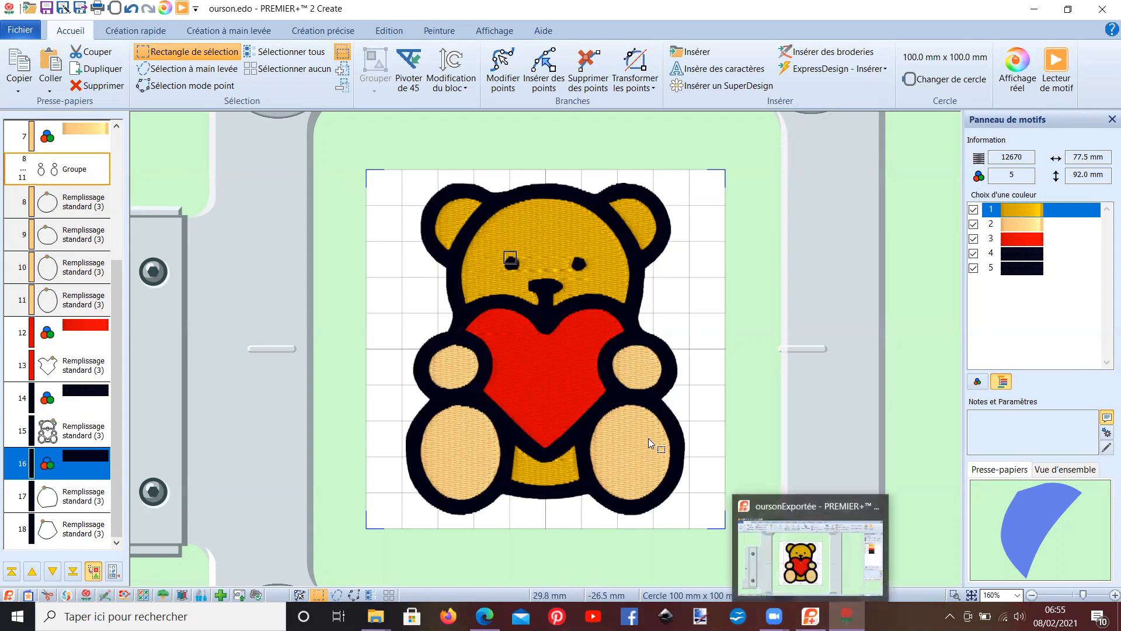